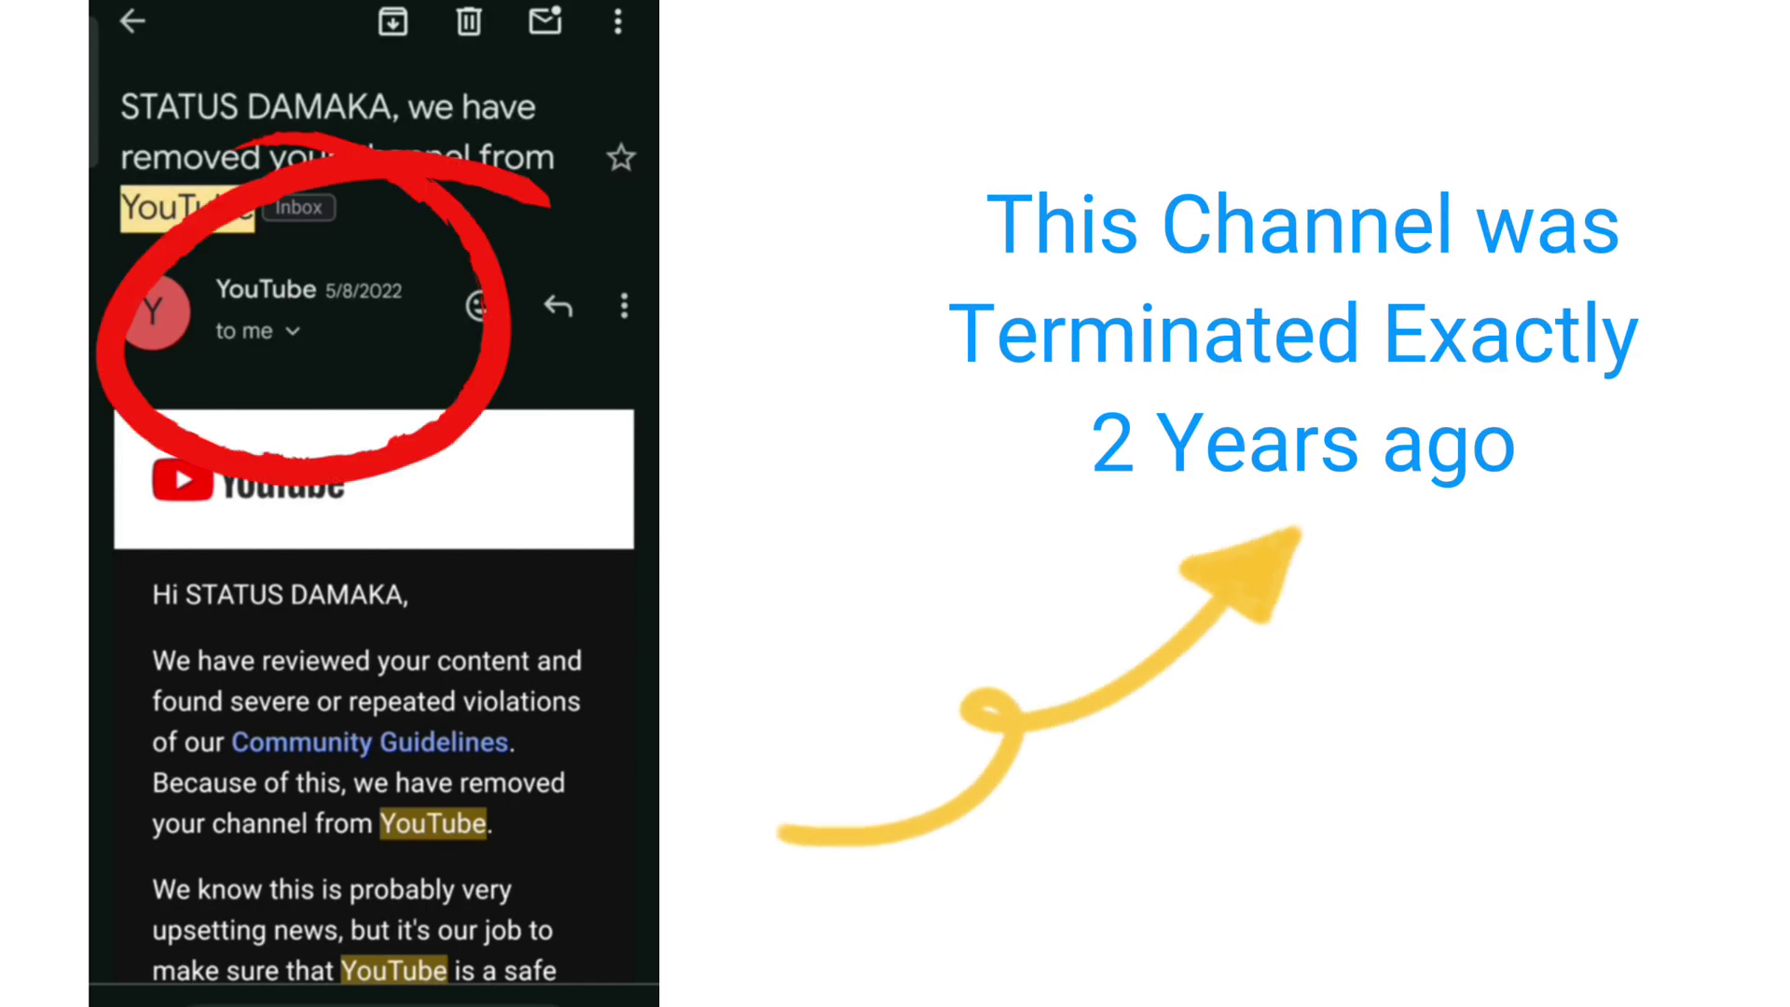
Move from the intro email footage to Takeout's Manage your exports page, showing the 238.6 MB export.
left_click_drag(563, 782, 588, 571)
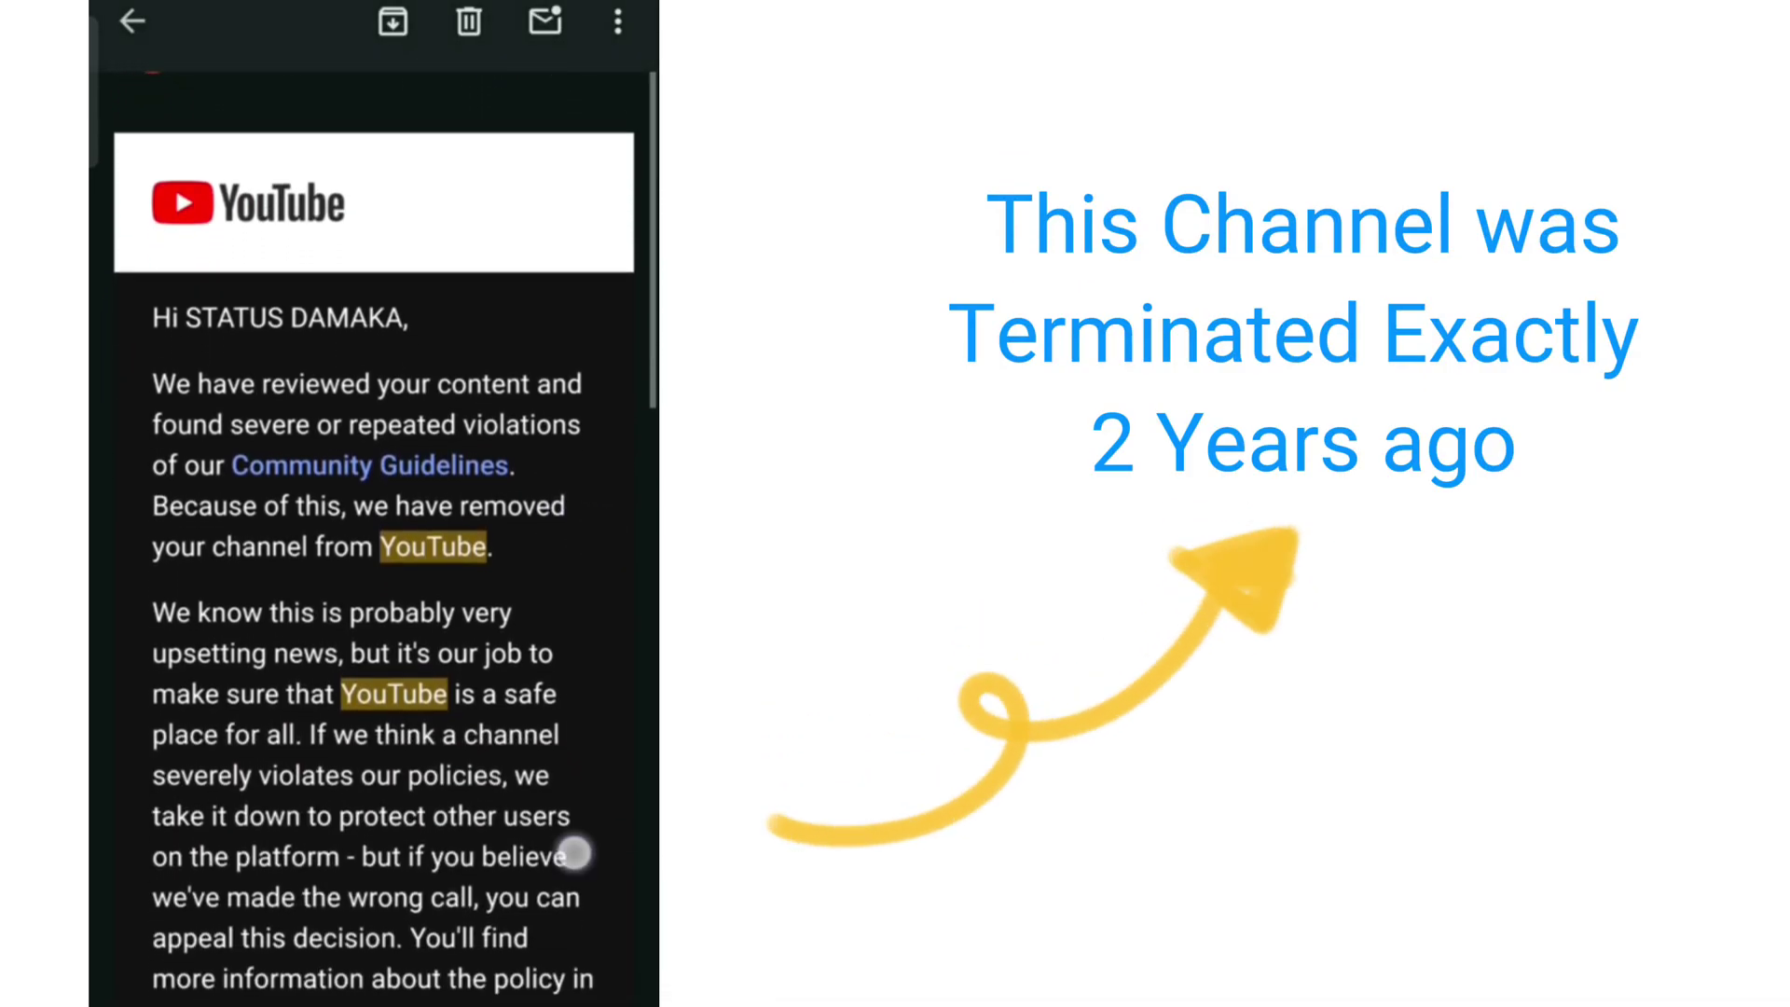
left_click_drag(572, 847, 559, 699)
left_click_drag(571, 839, 568, 948)
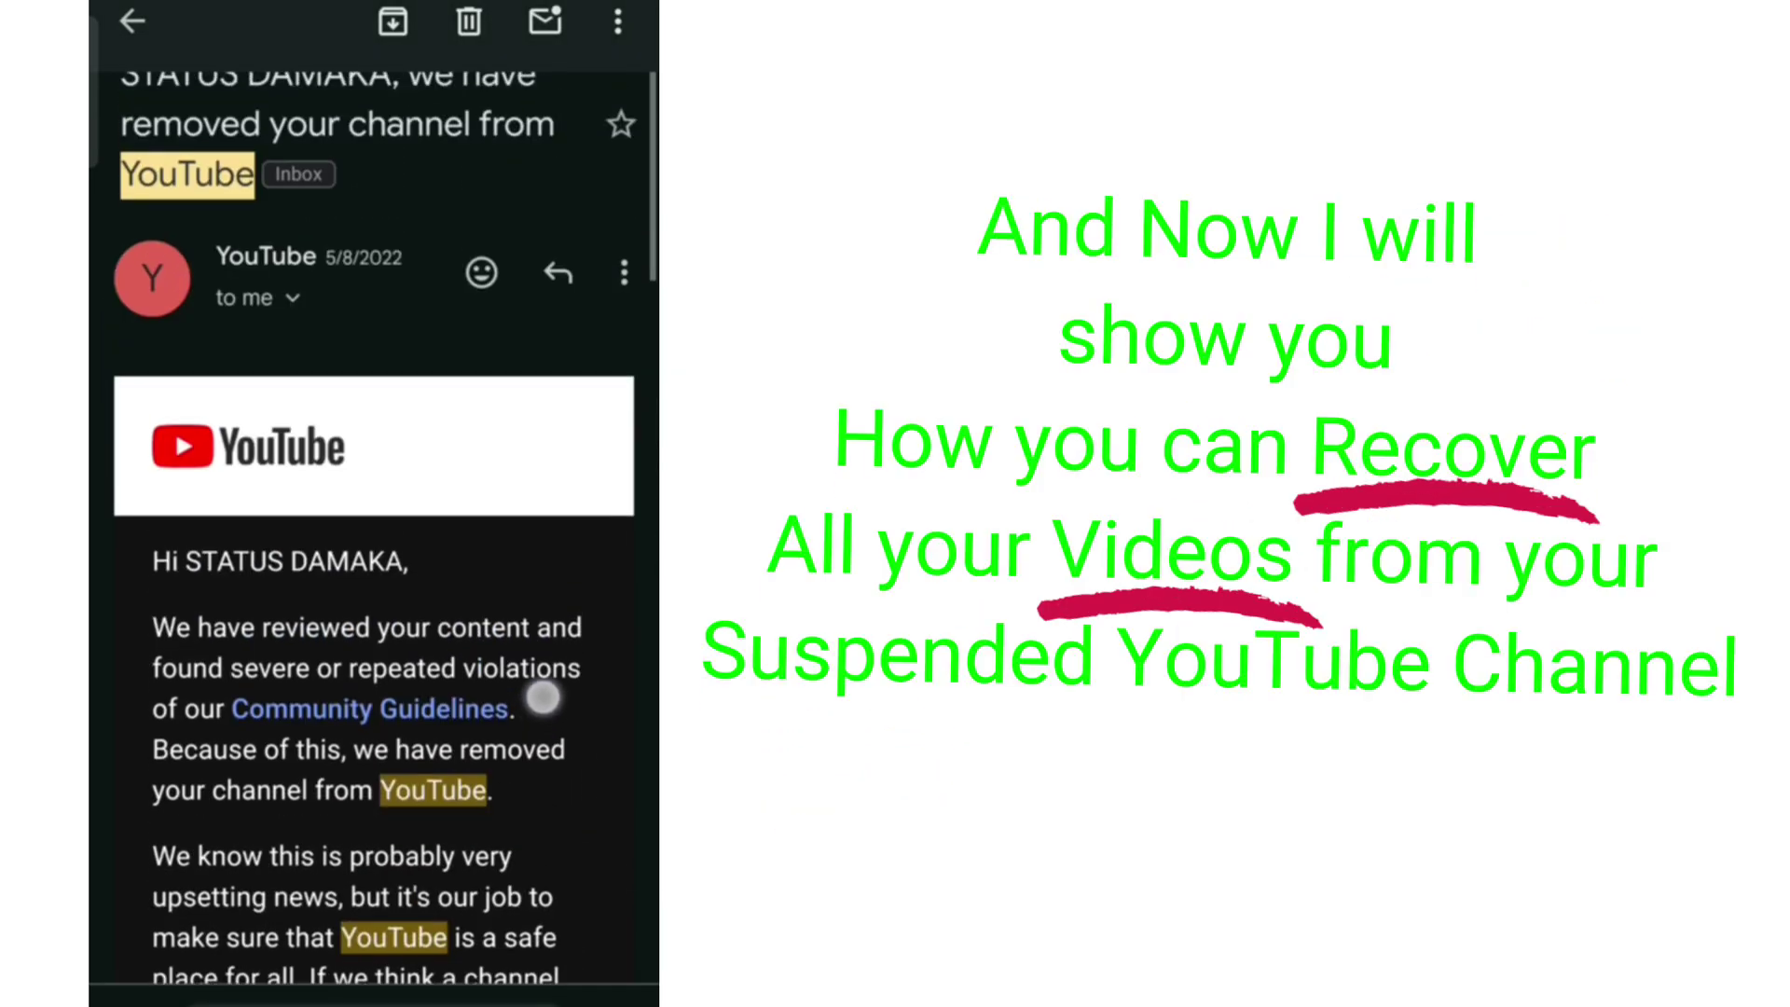
left_click_drag(592, 691, 592, 391)
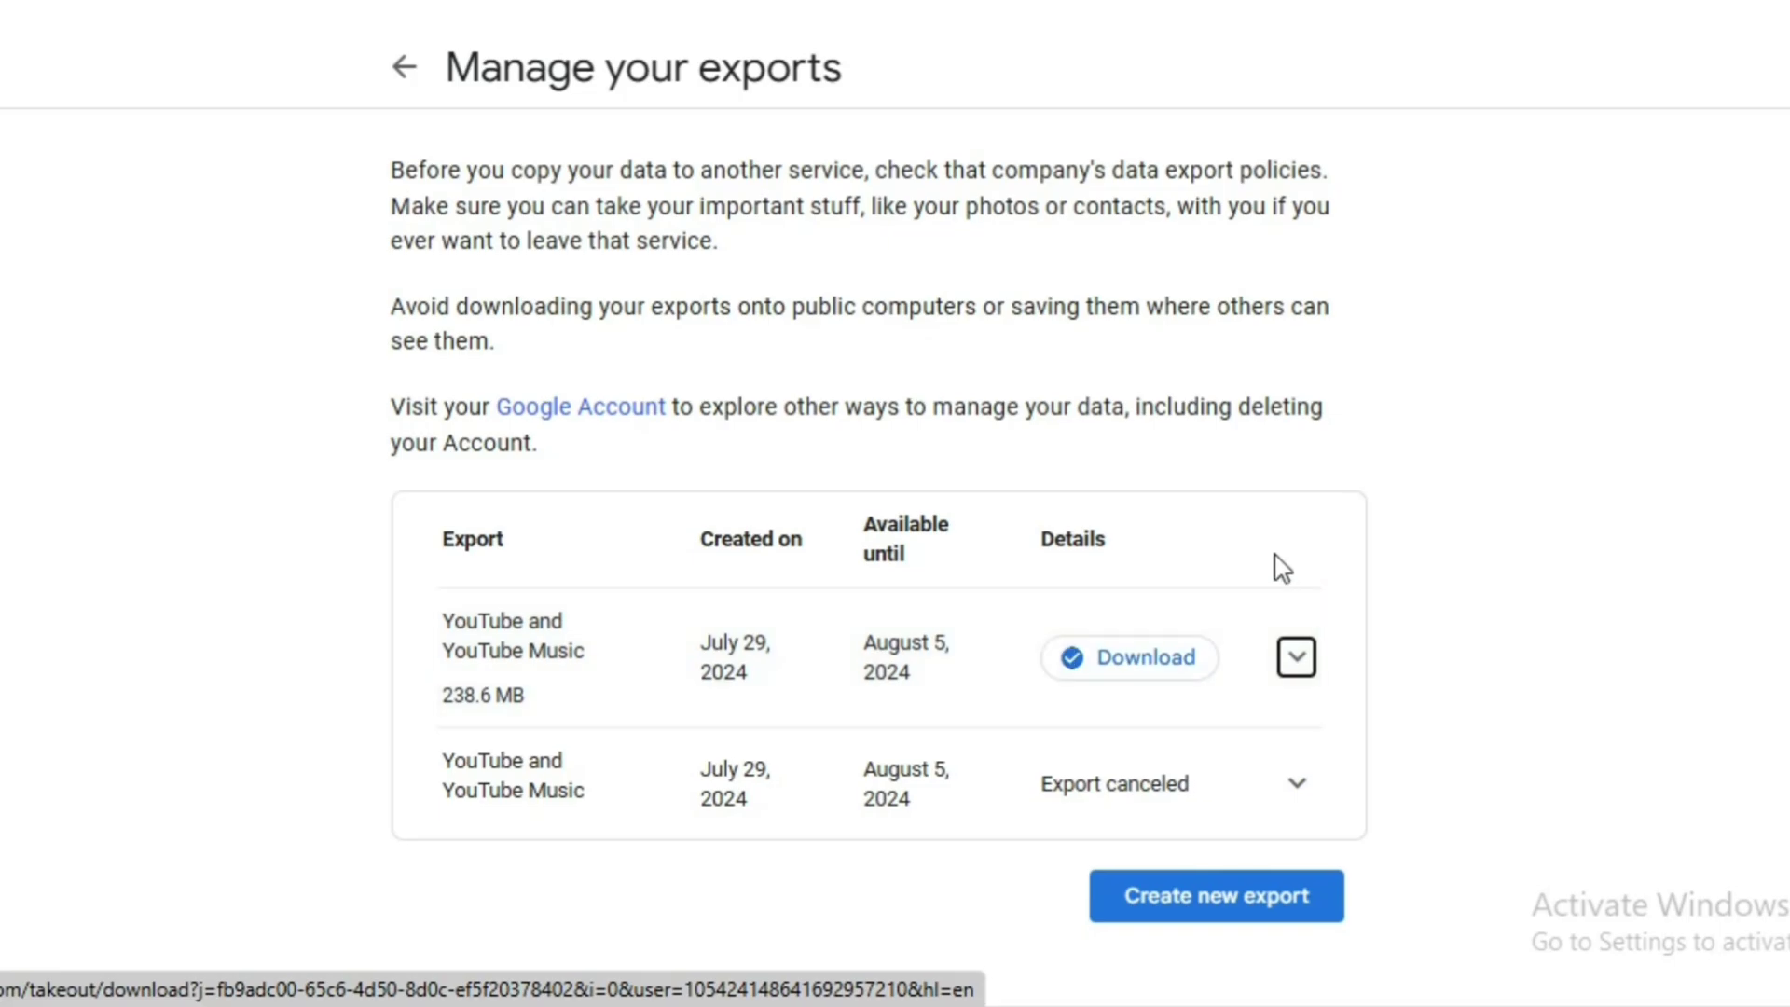
Expand the first export's details to show YouTube and YouTube Music, then open a new tab.
scroll(1343, 575, "down", 1)
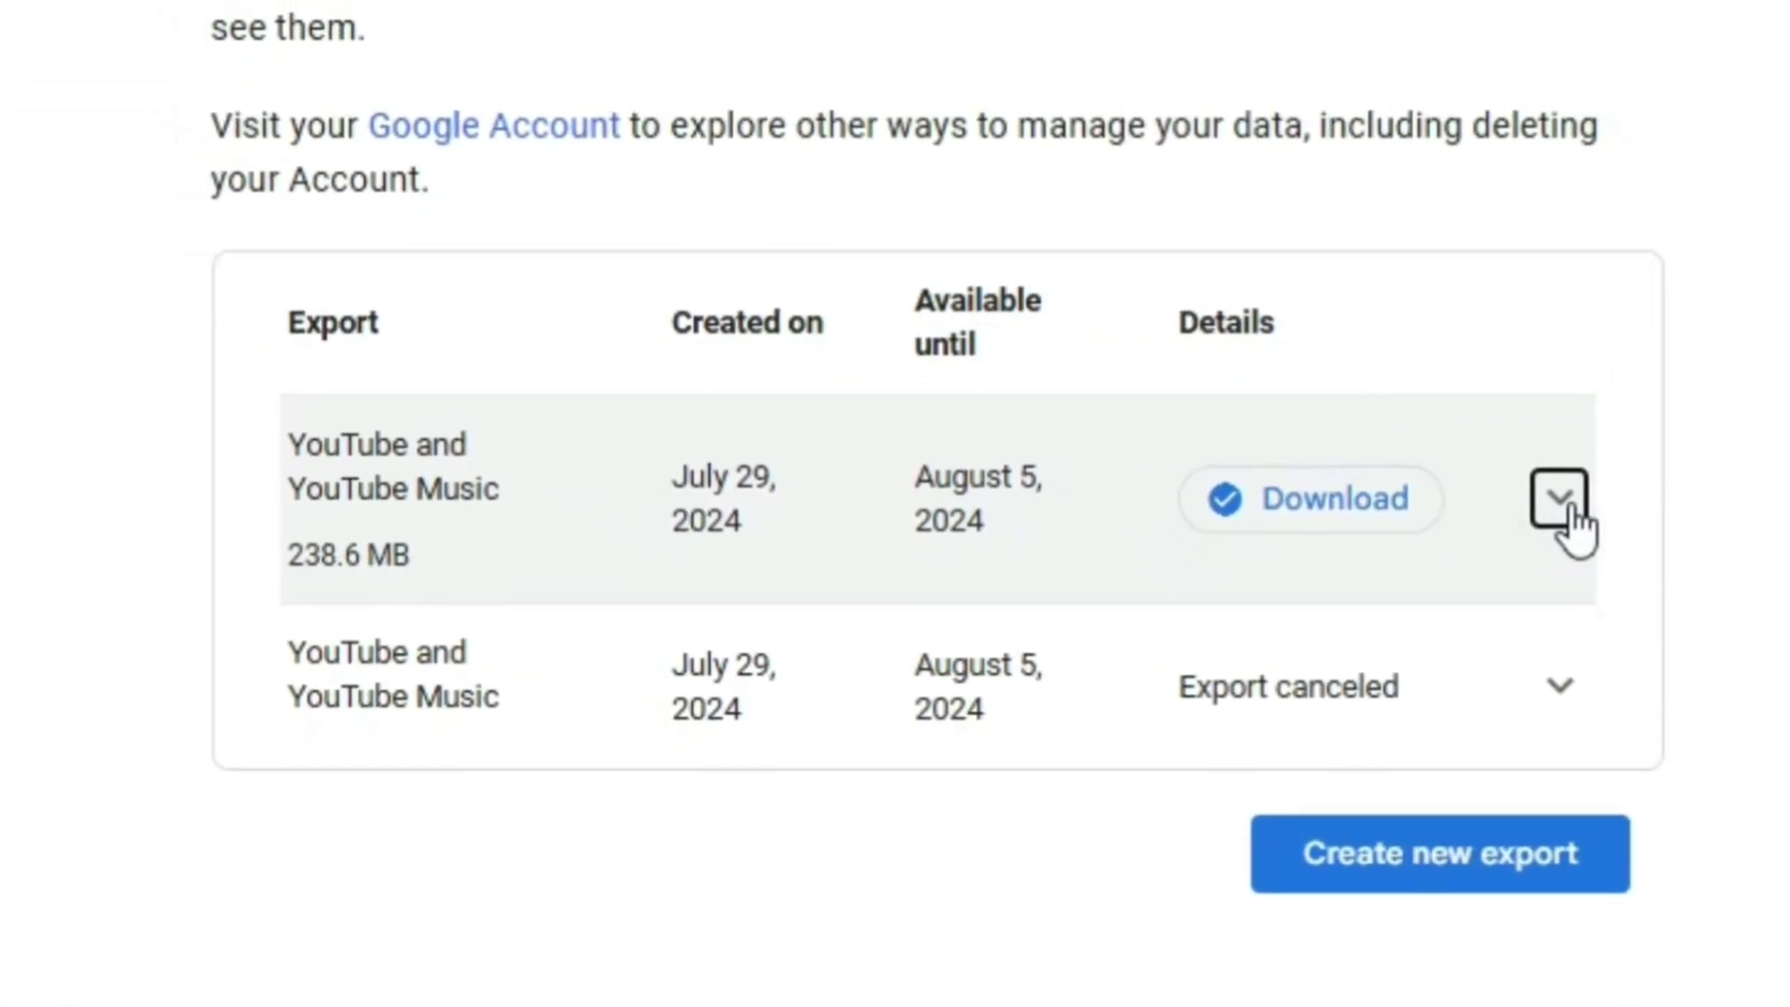
left_click(1577, 504)
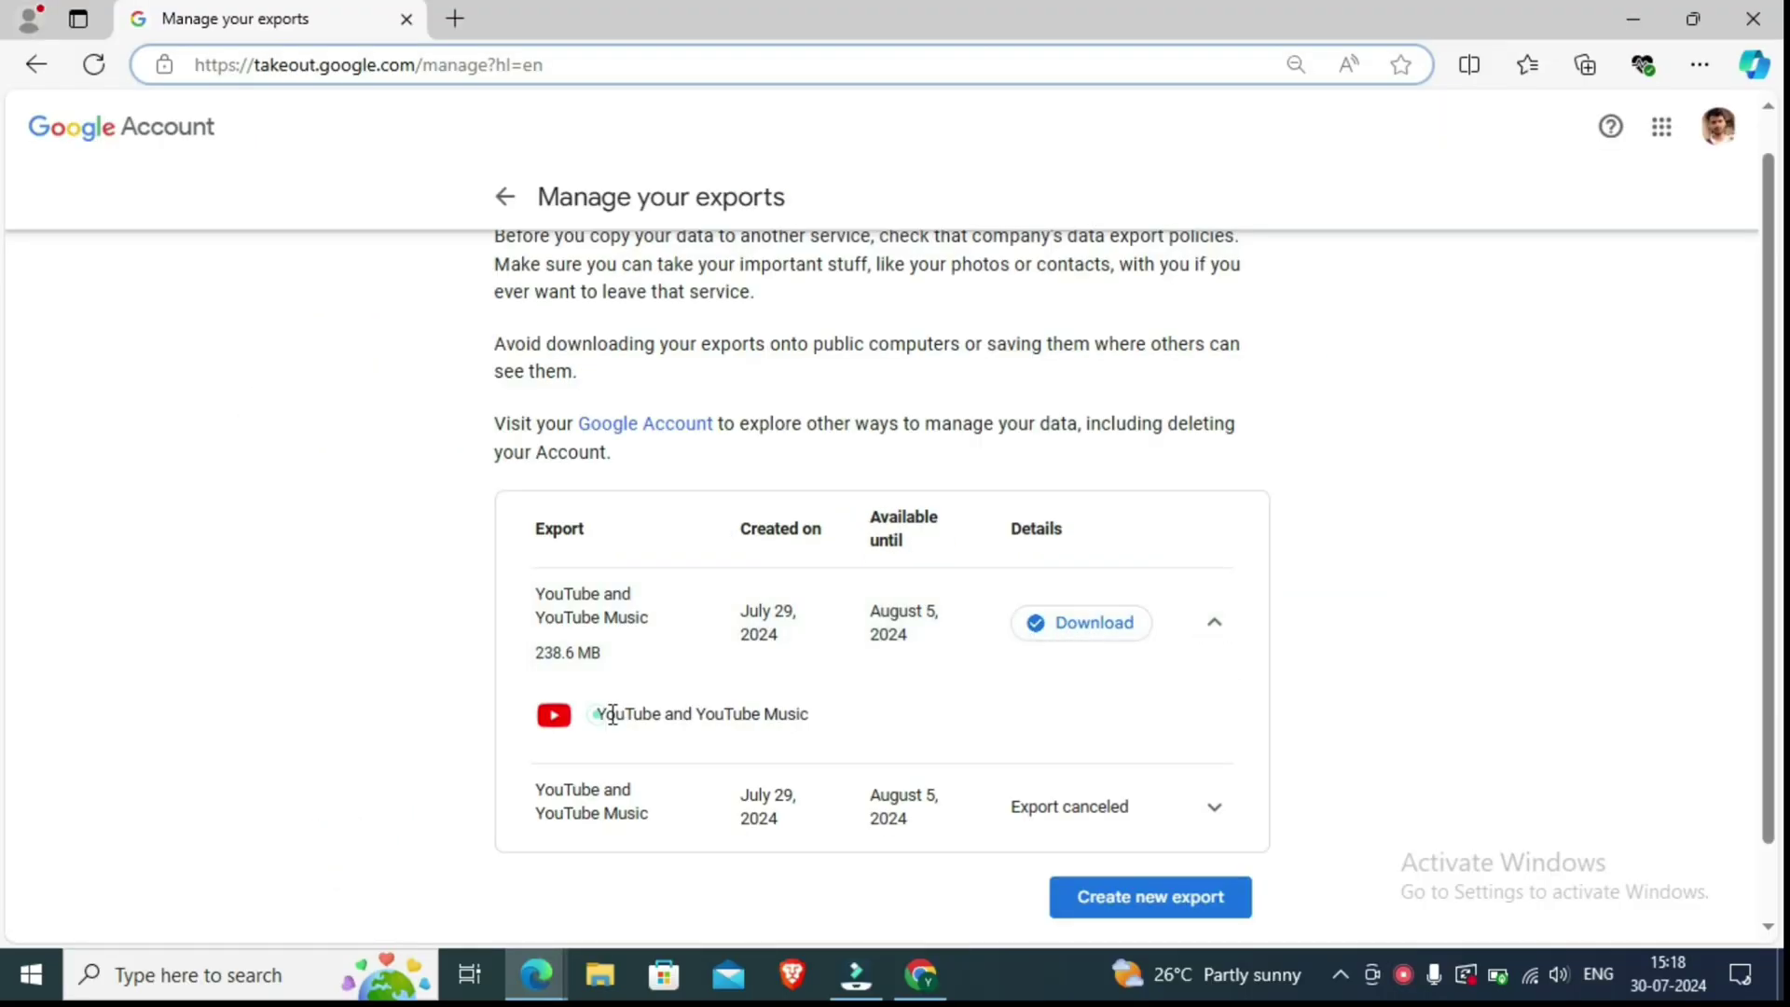
left_click_drag(599, 716, 714, 714)
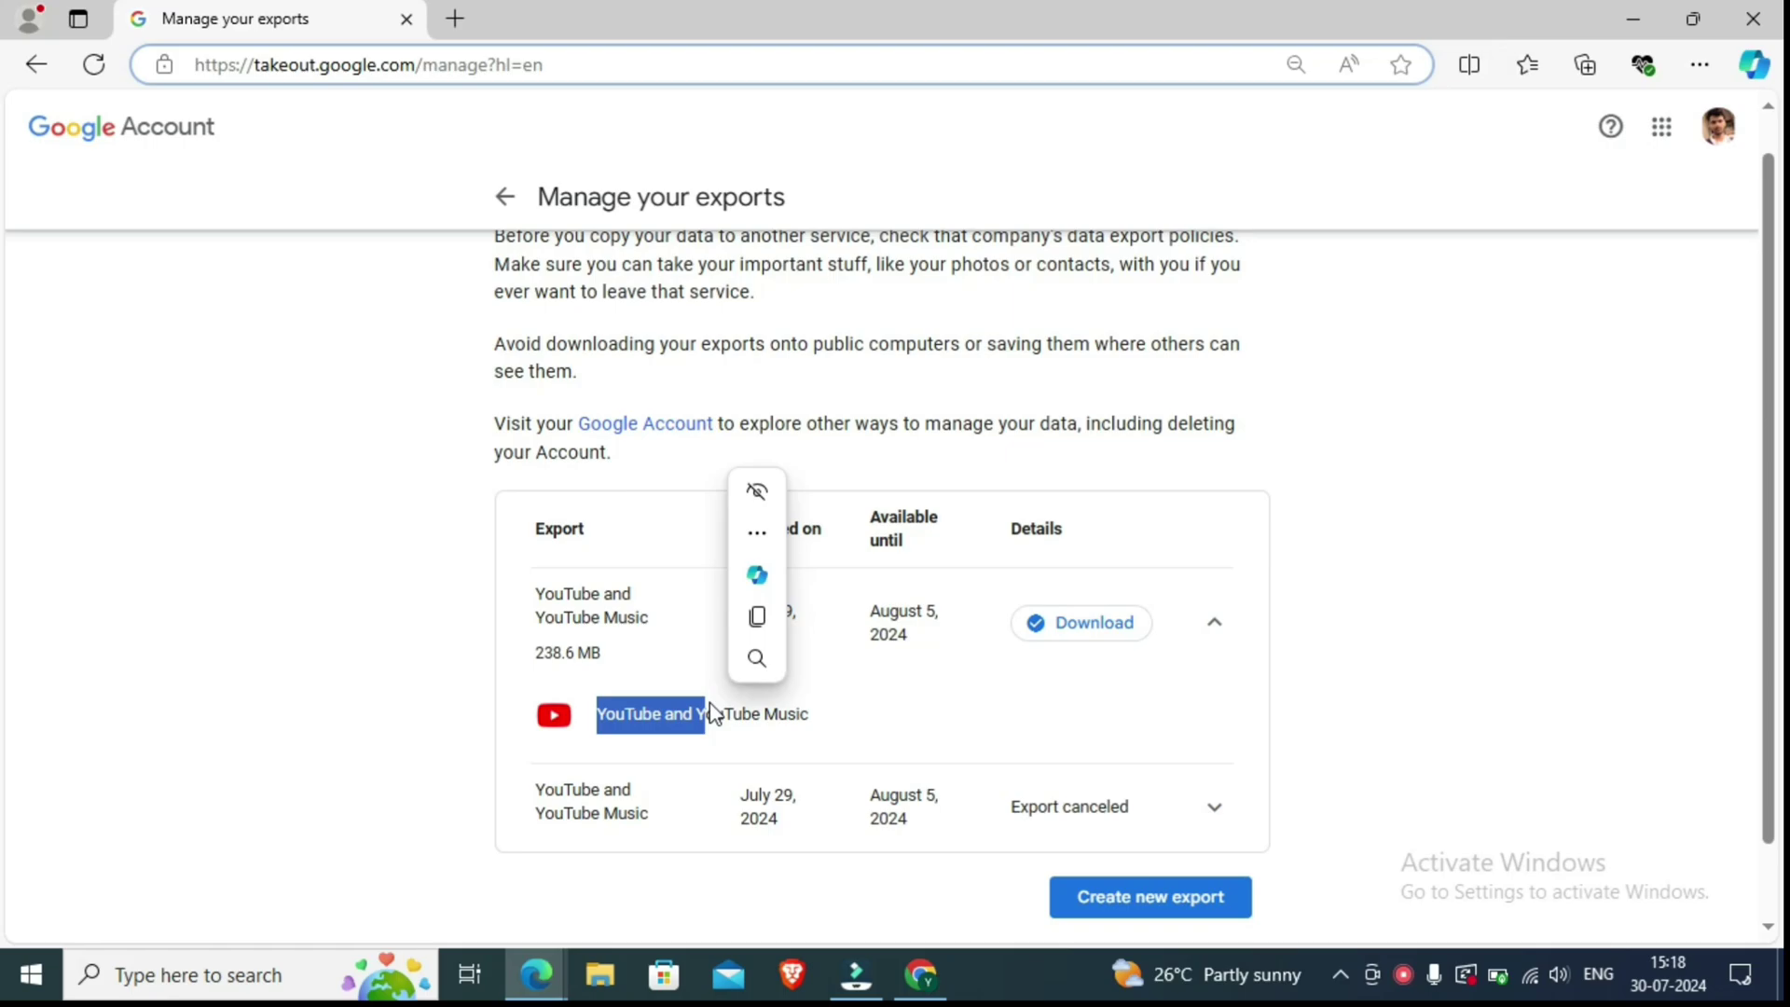
left_click(630, 557)
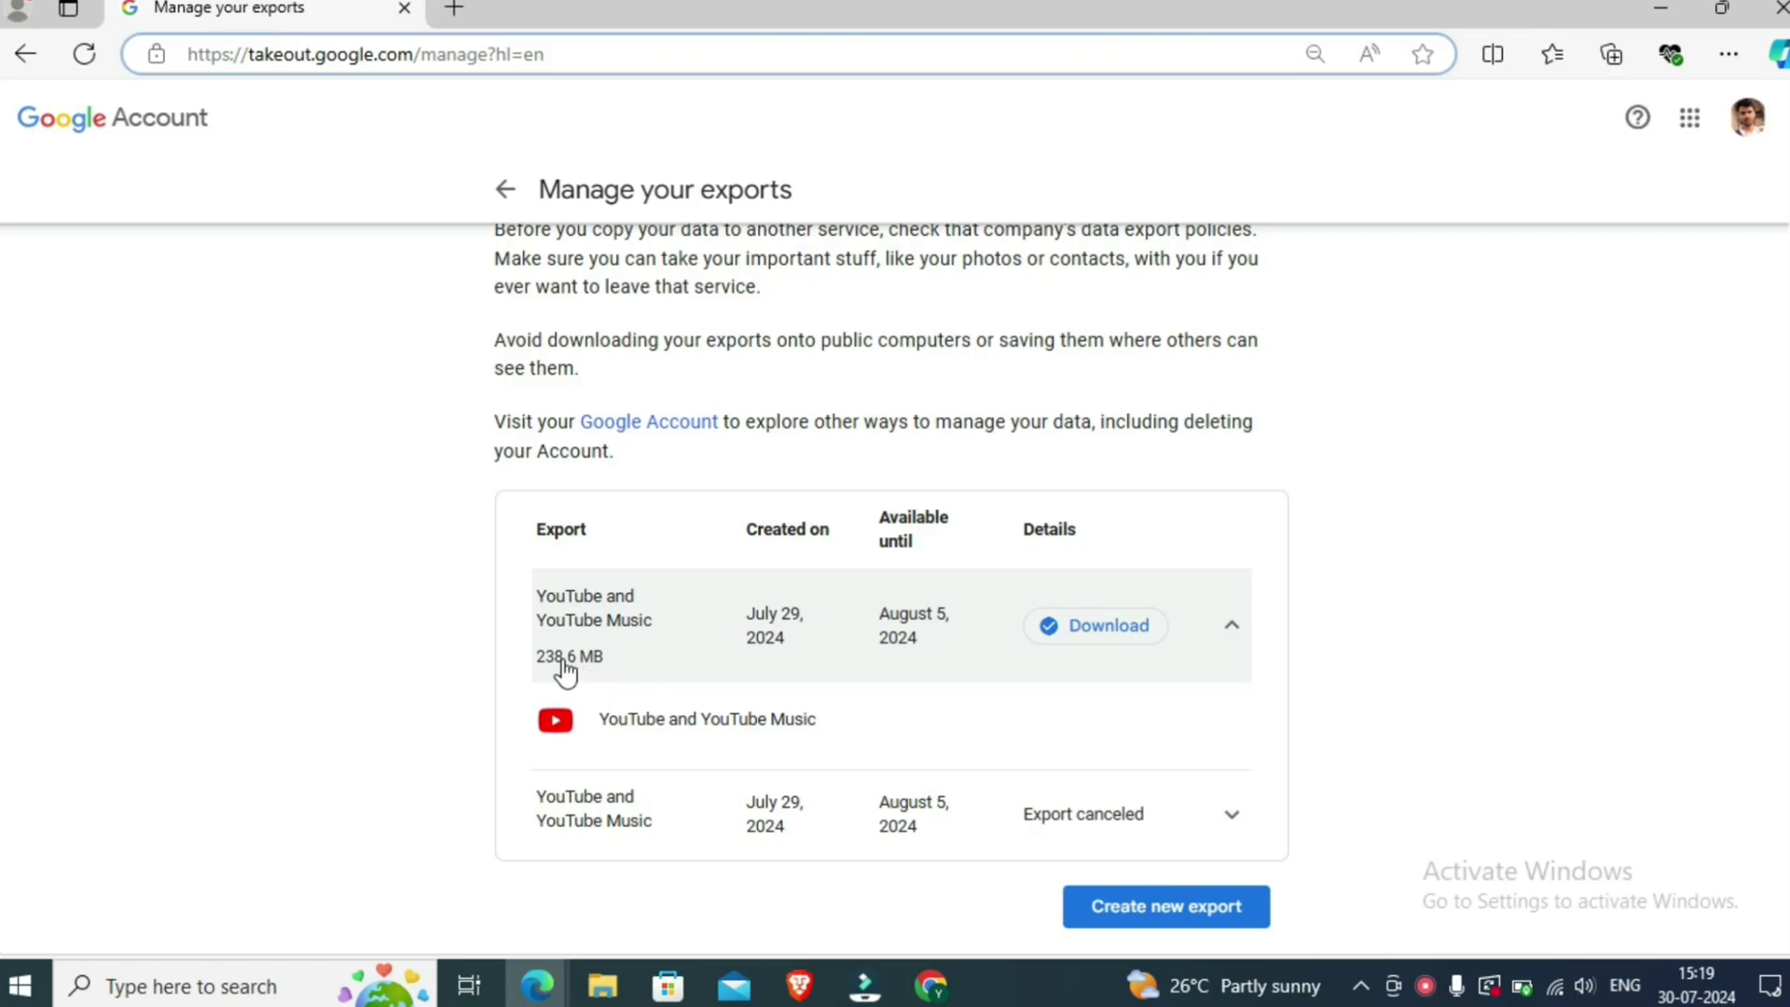
left_click_drag(538, 665, 622, 672)
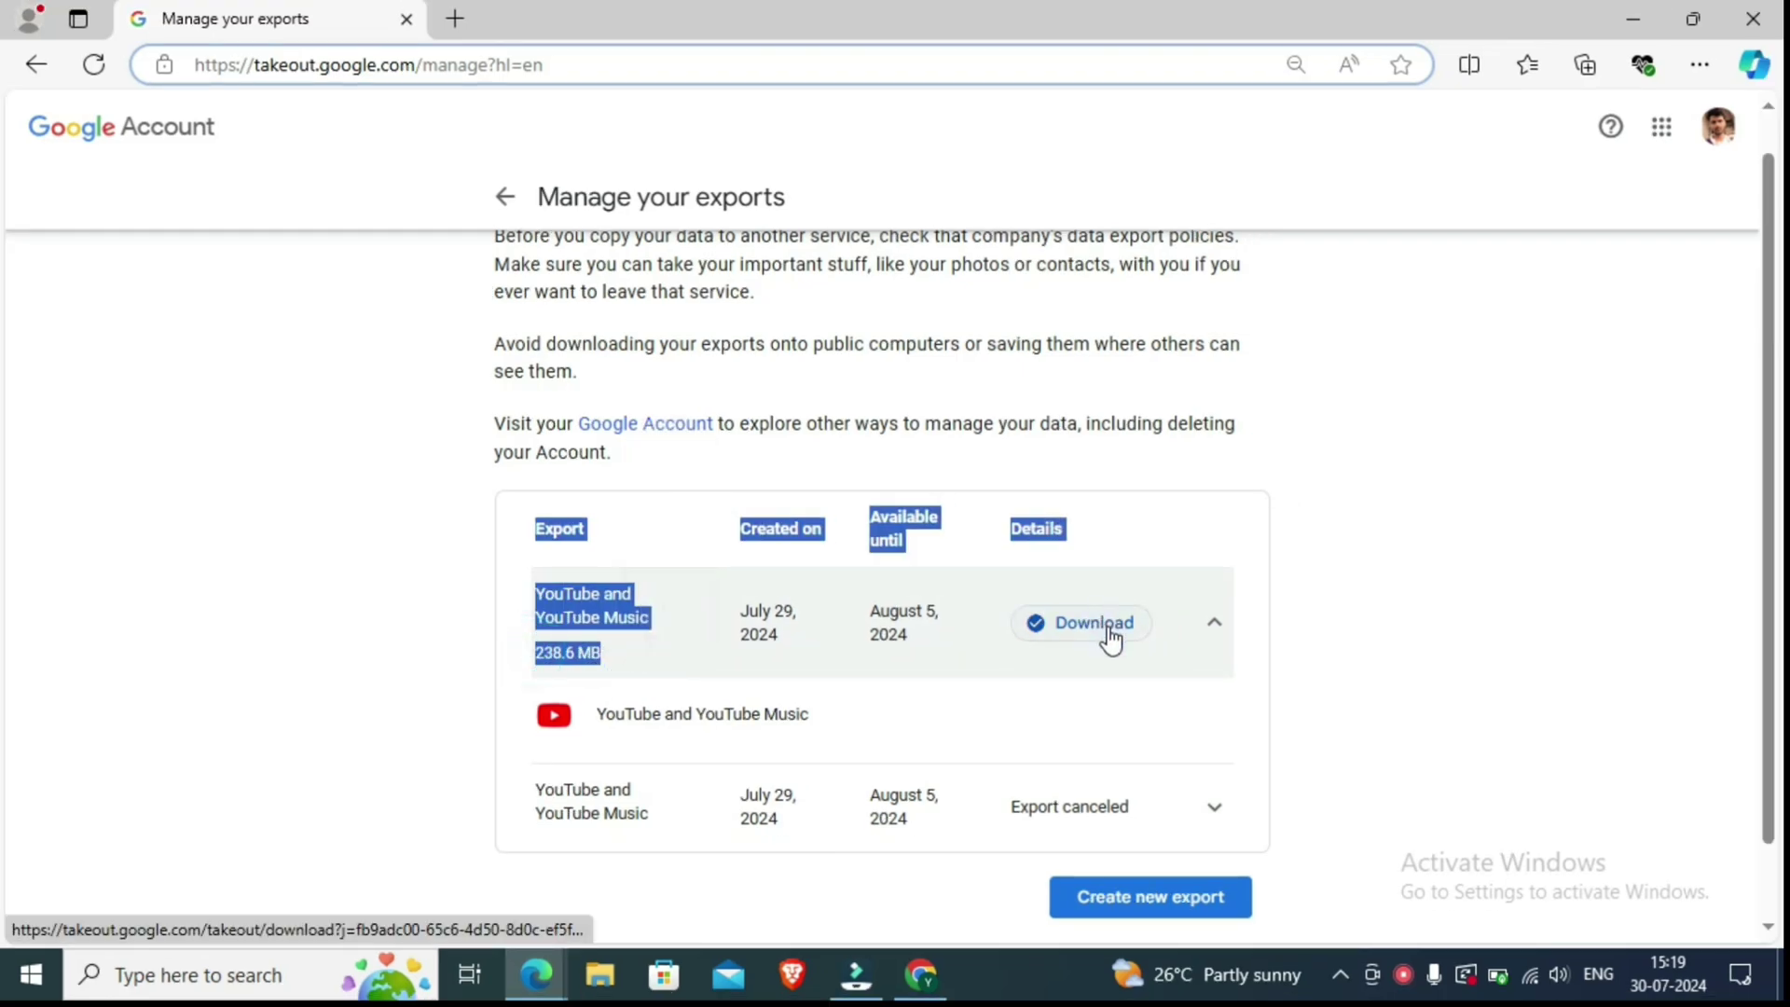
left_click(1110, 634)
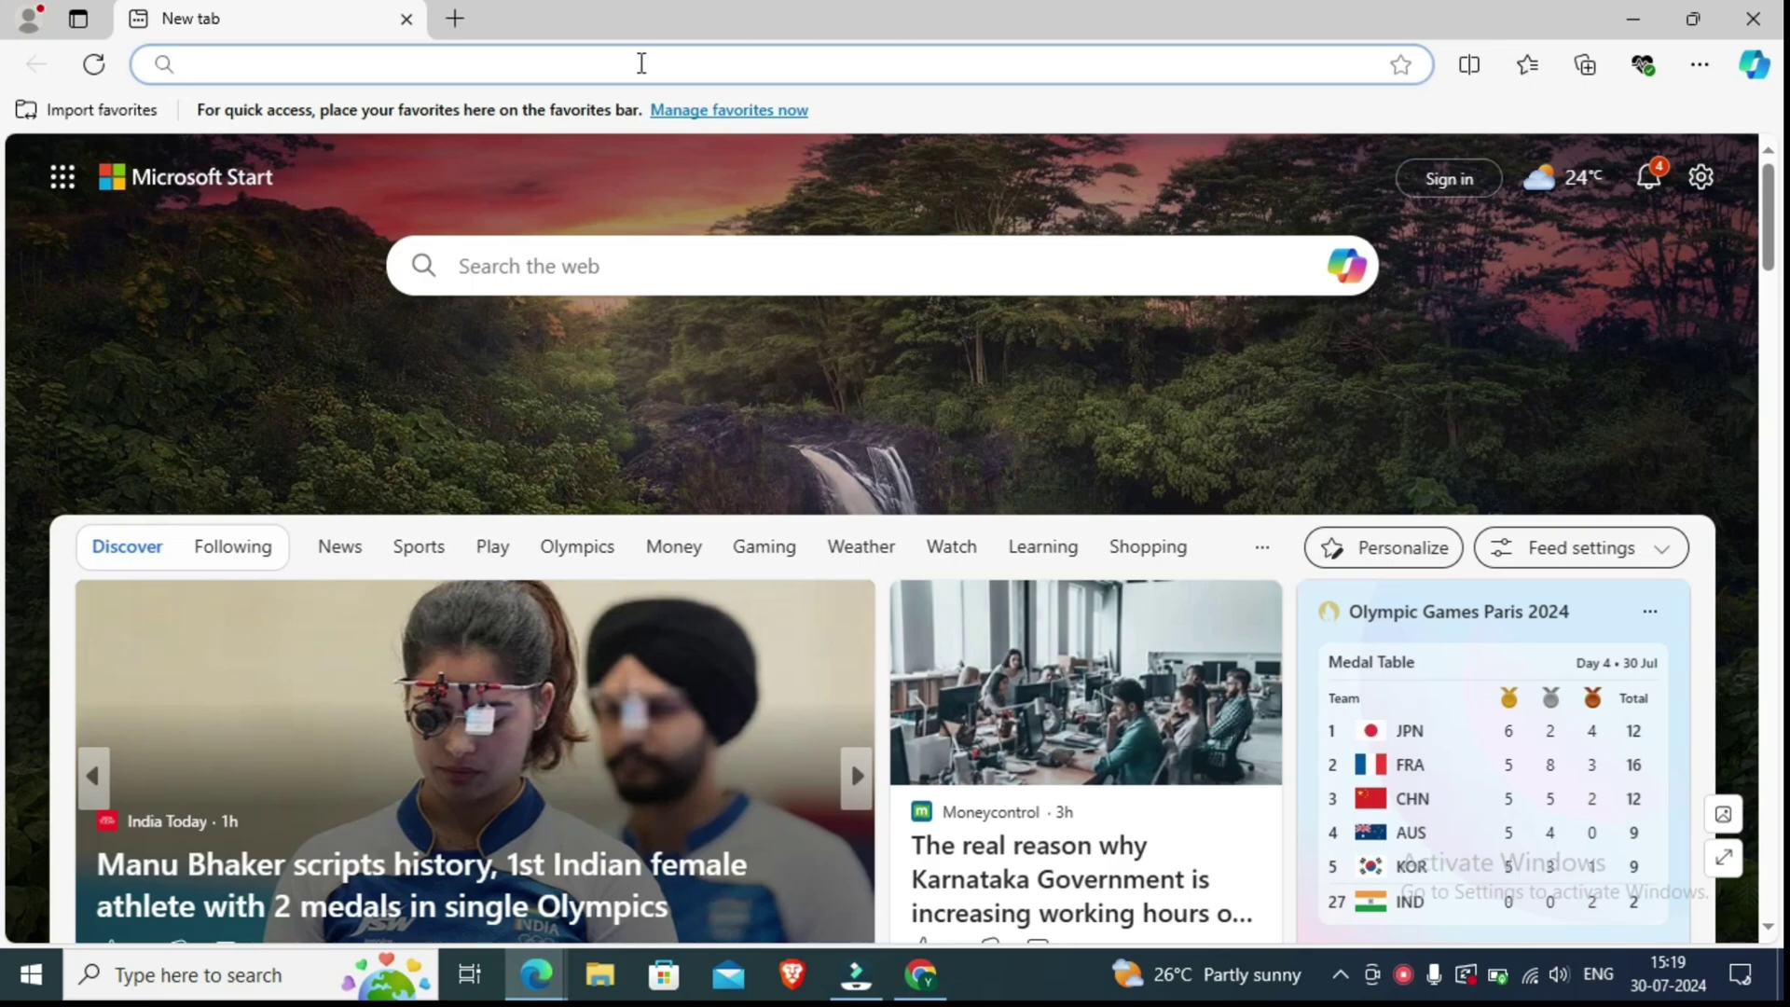
Search Bing for 'MY ACCOUNT' from the Edge address bar.
type("MY")
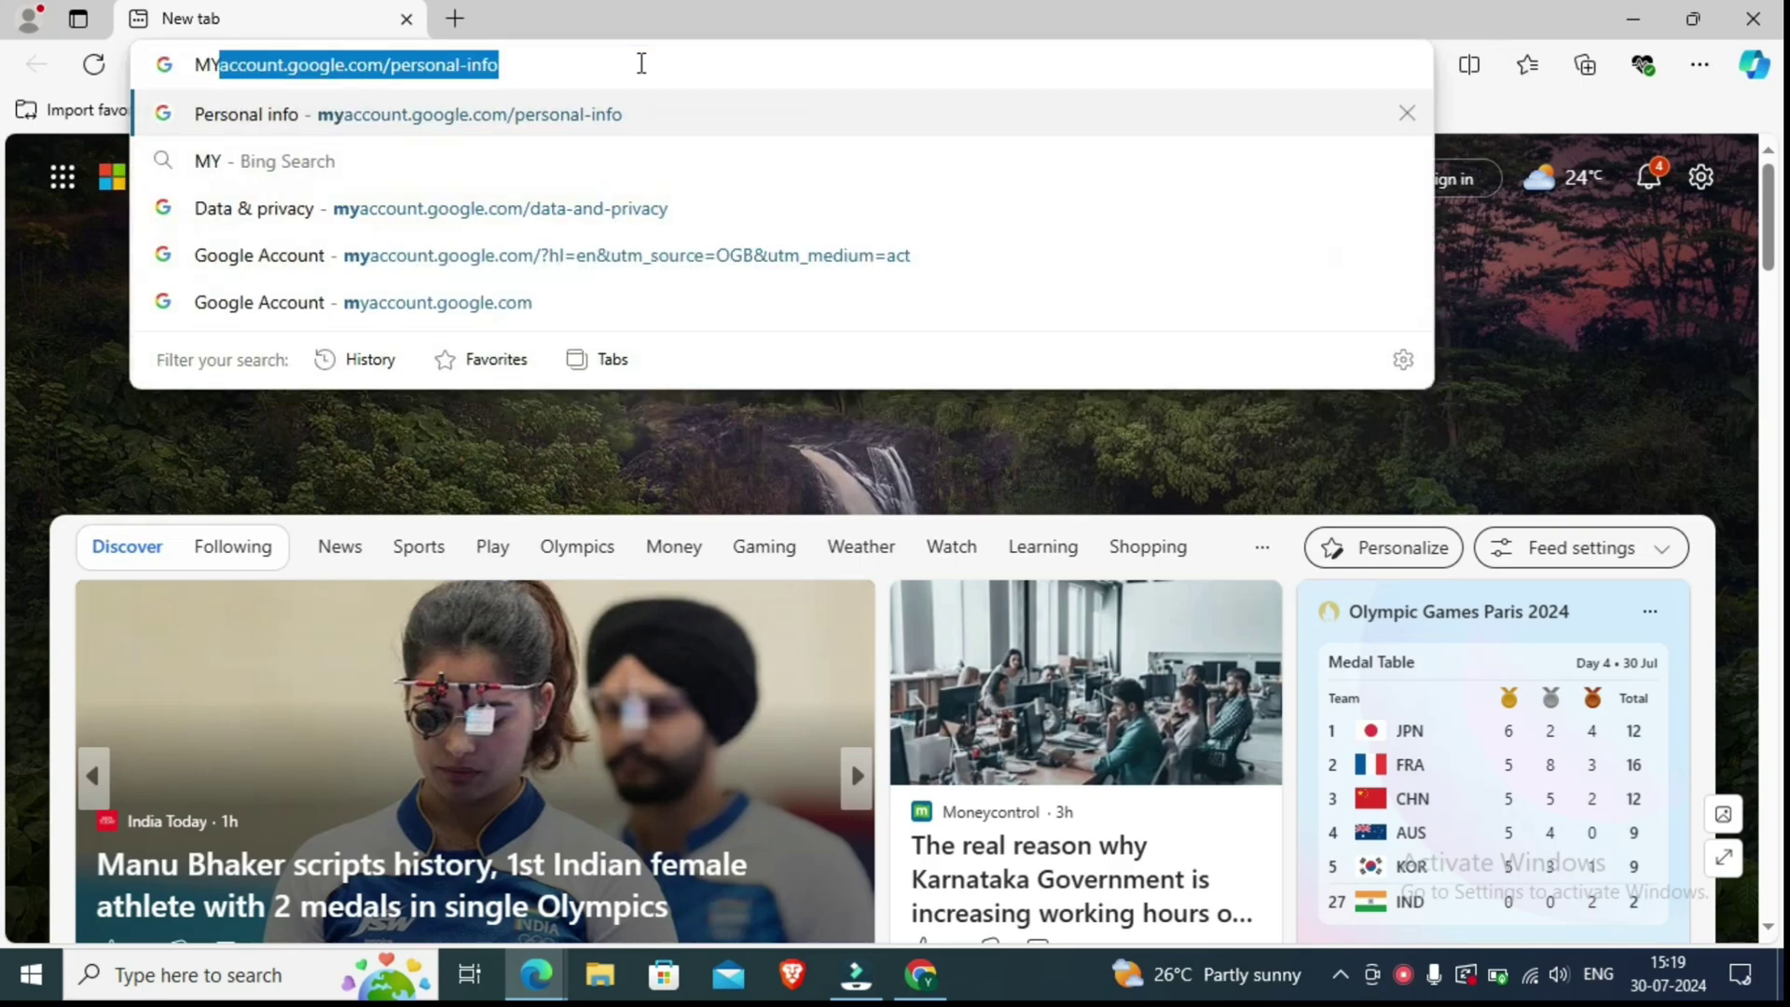
type(" ACCOUNT")
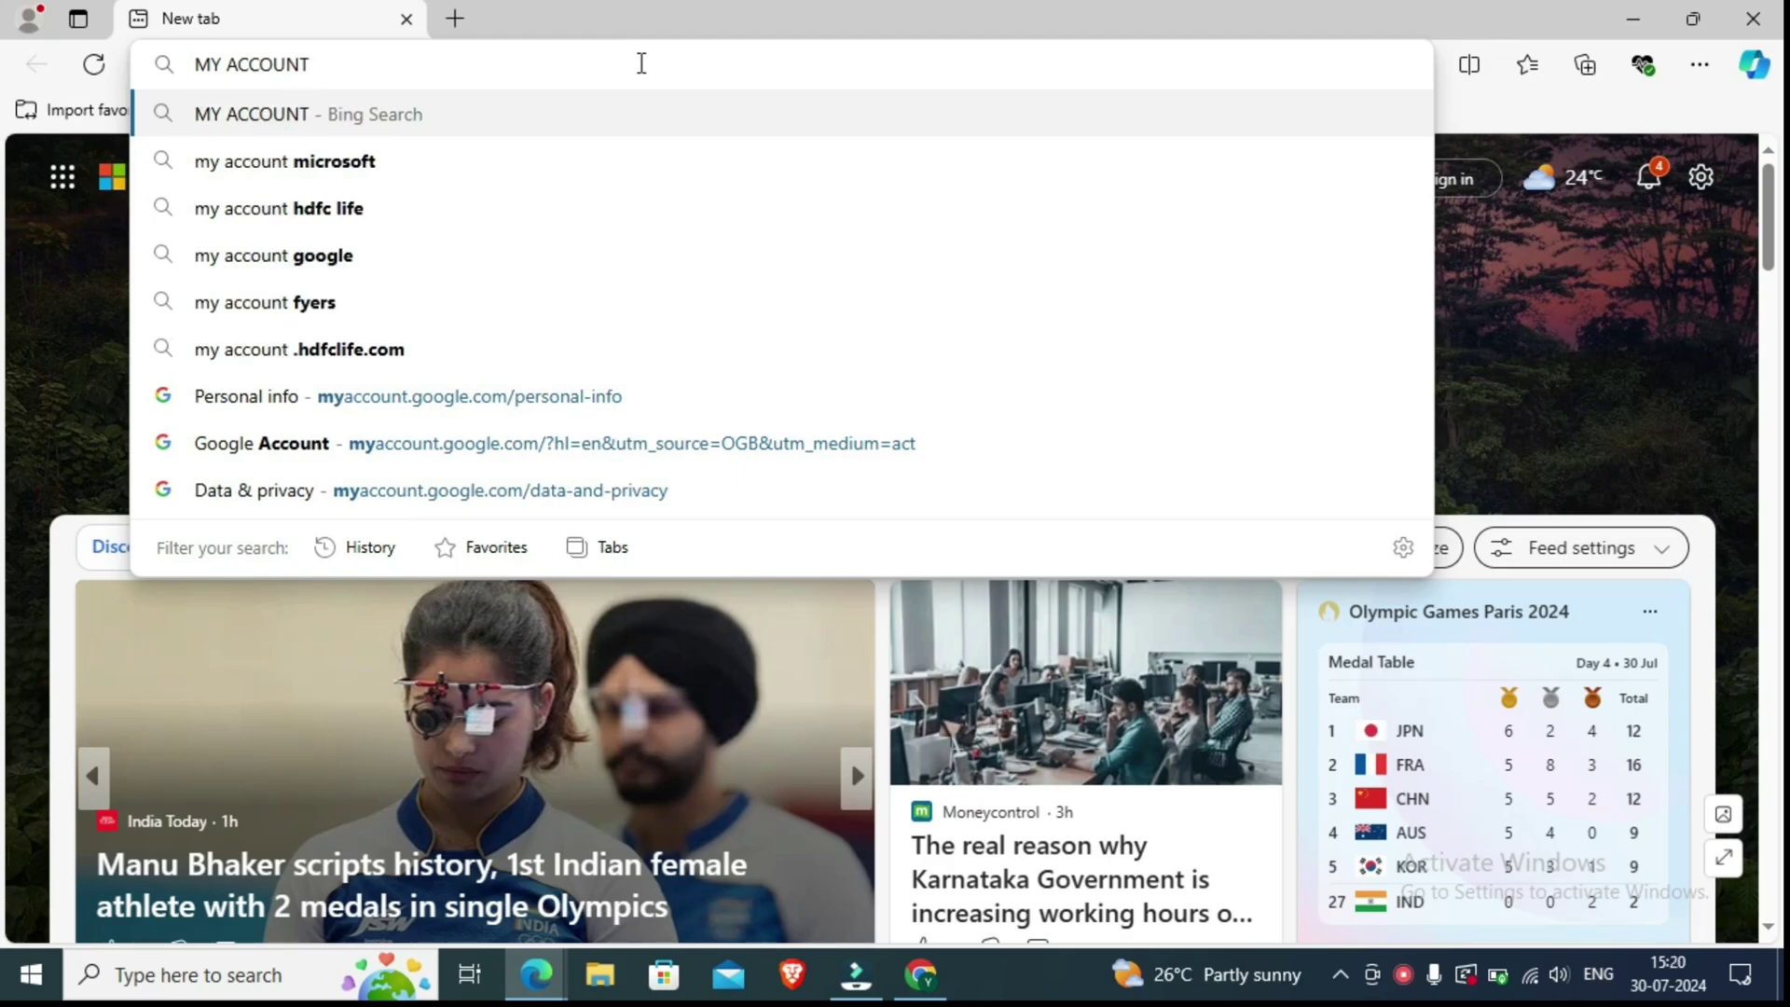
key("Return")
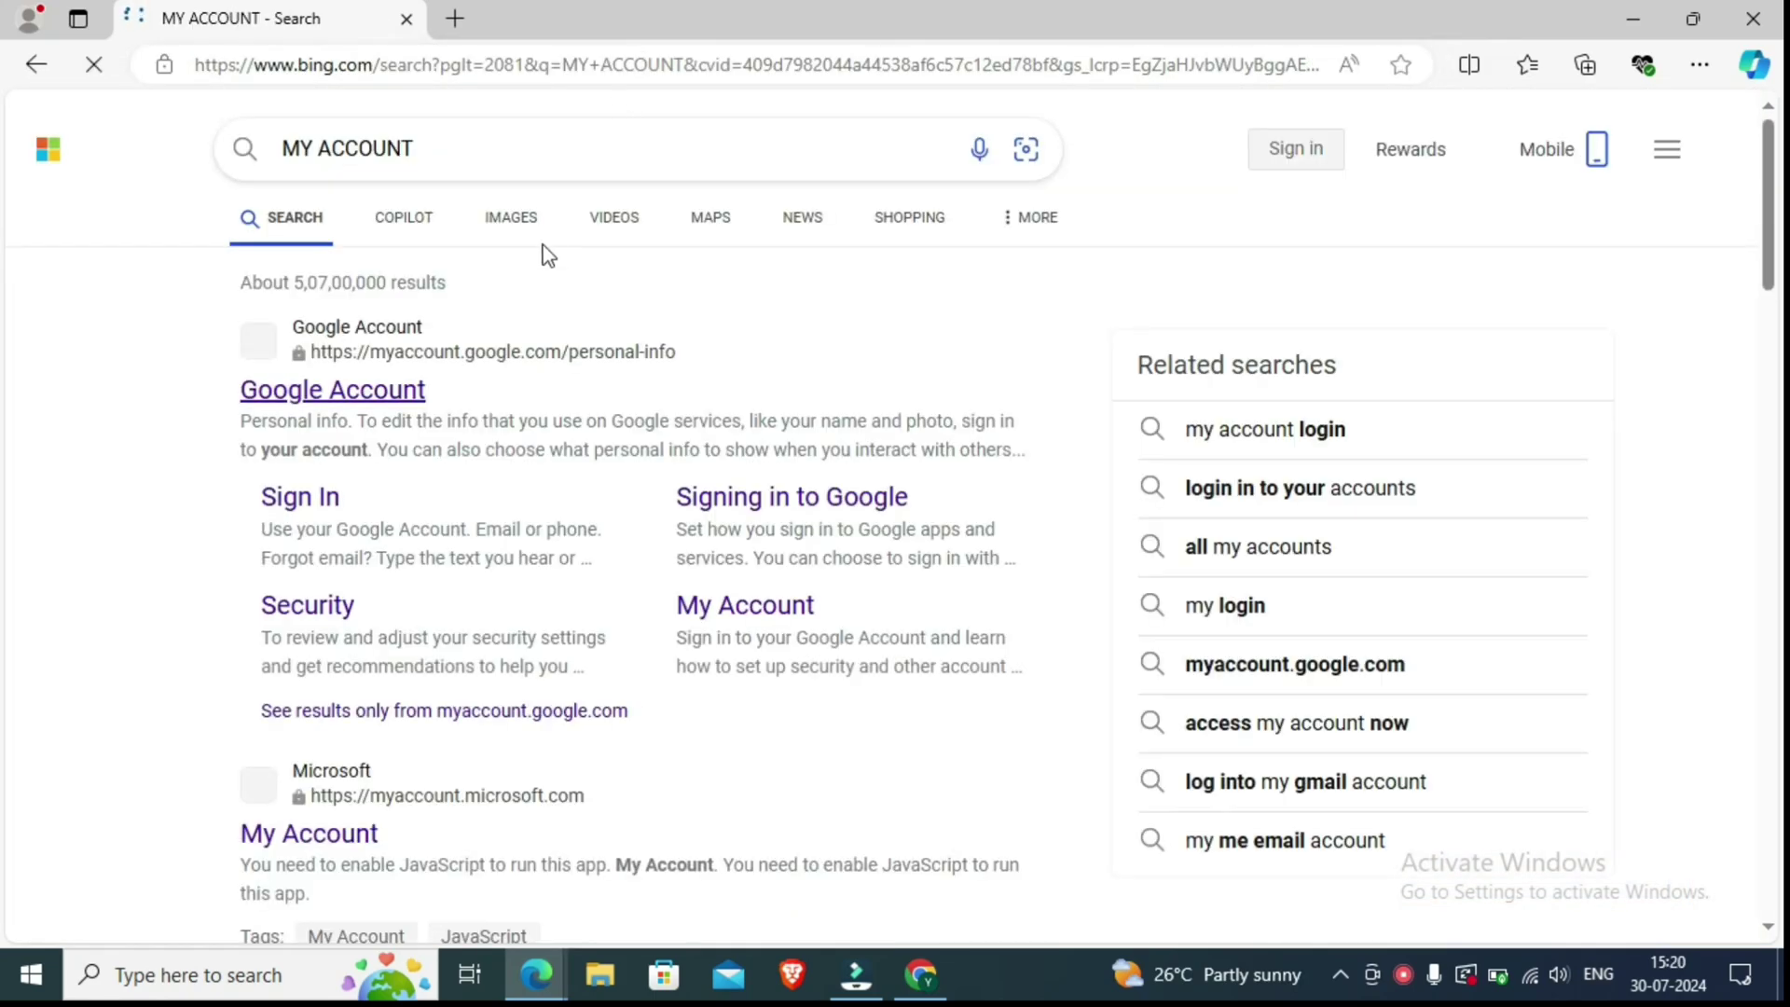
Open the Google Account result from the Bing results in a new tab.
left_click(315, 395)
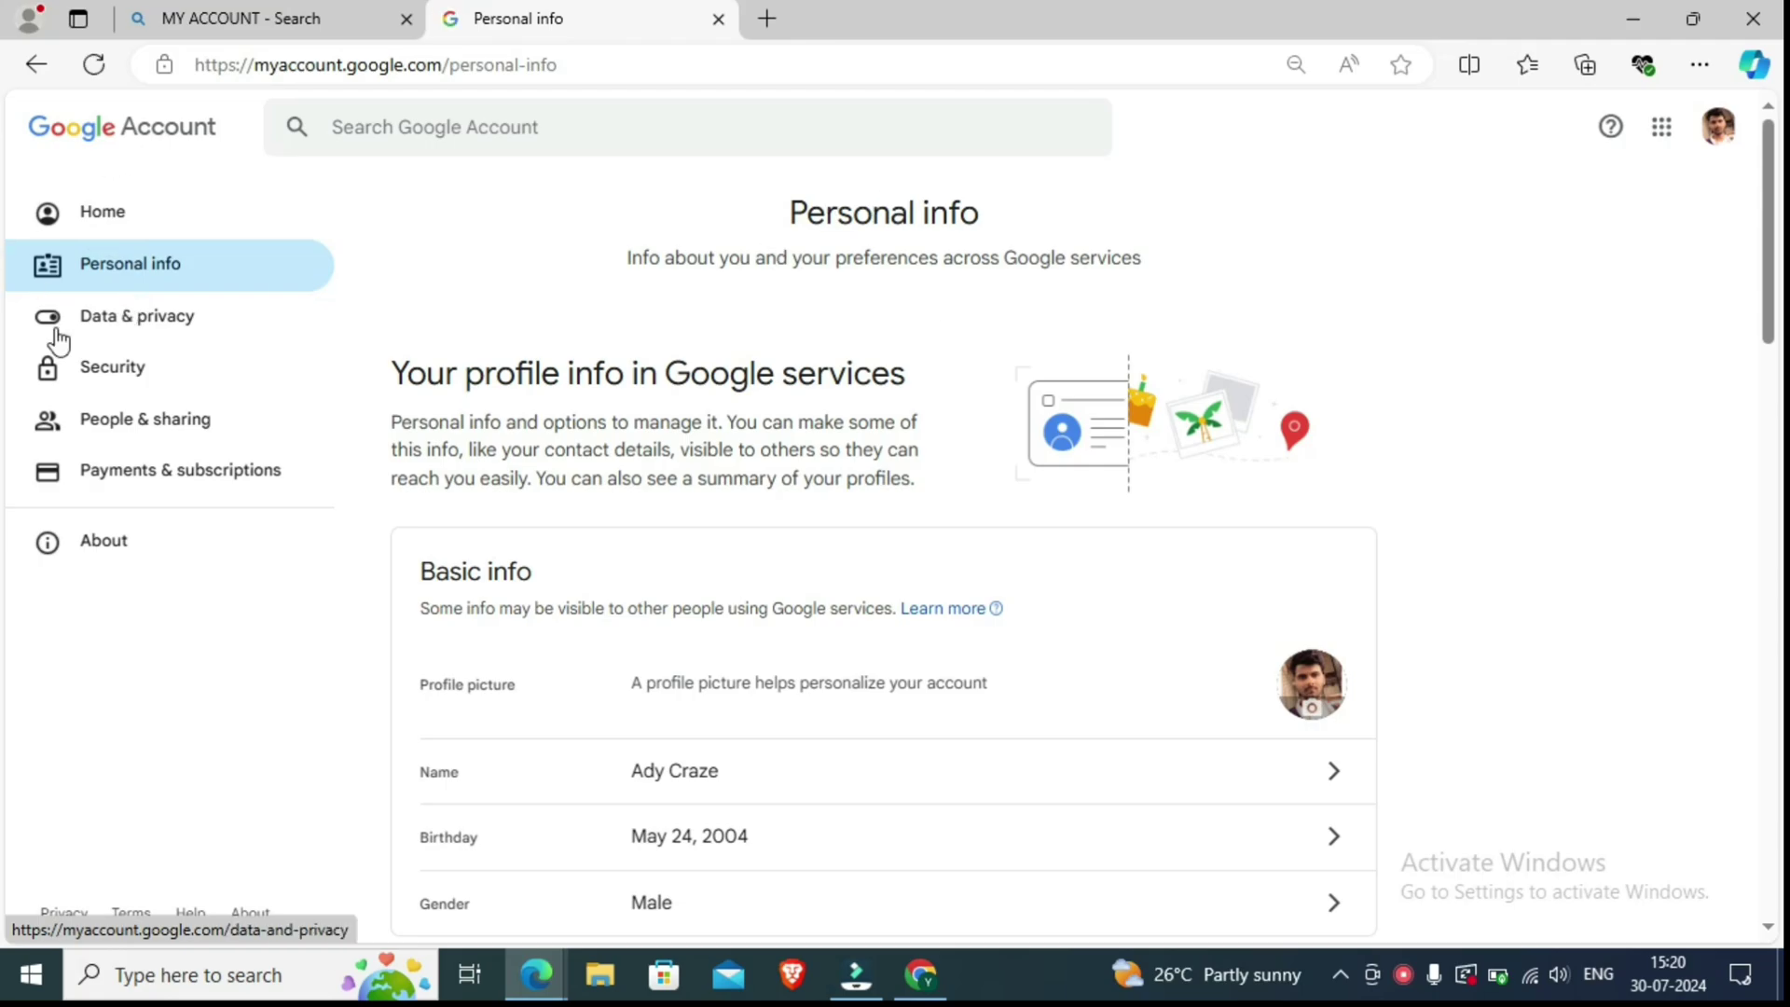
Go to Data & privacy and scroll down to 'Download or delete your data'.
left_click(140, 321)
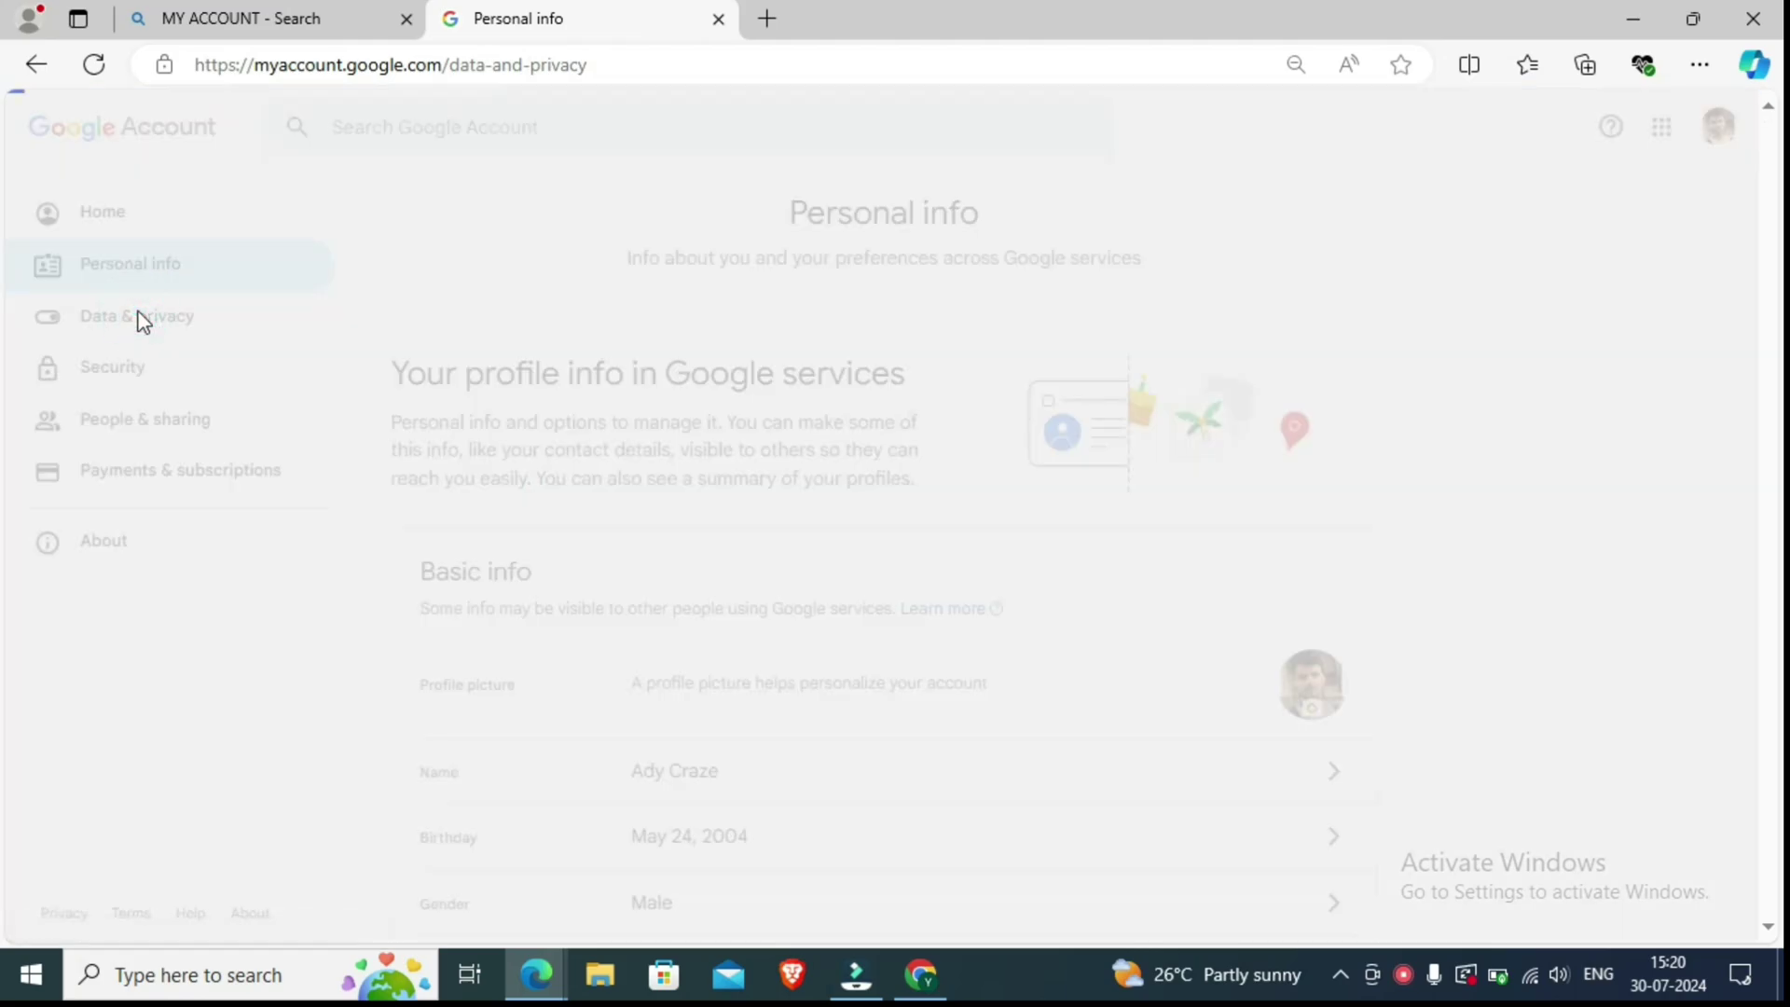
scroll(937, 519, "down", 6)
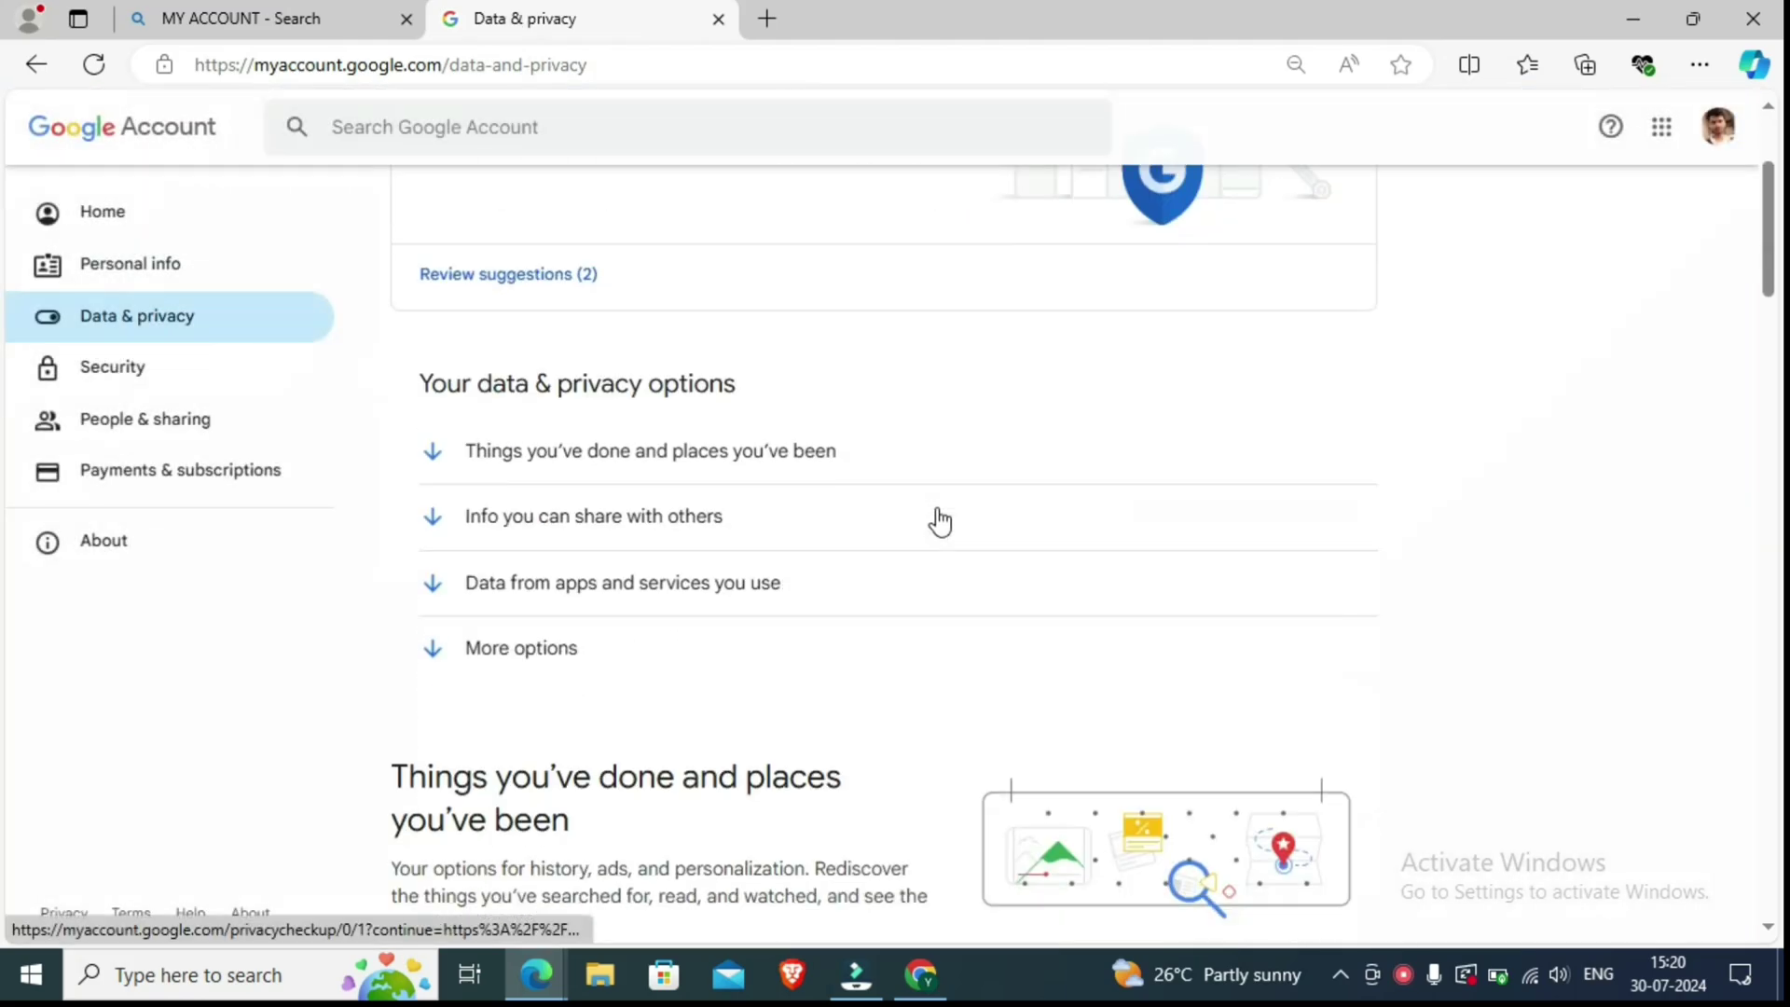
scroll(938, 520, "down", 10)
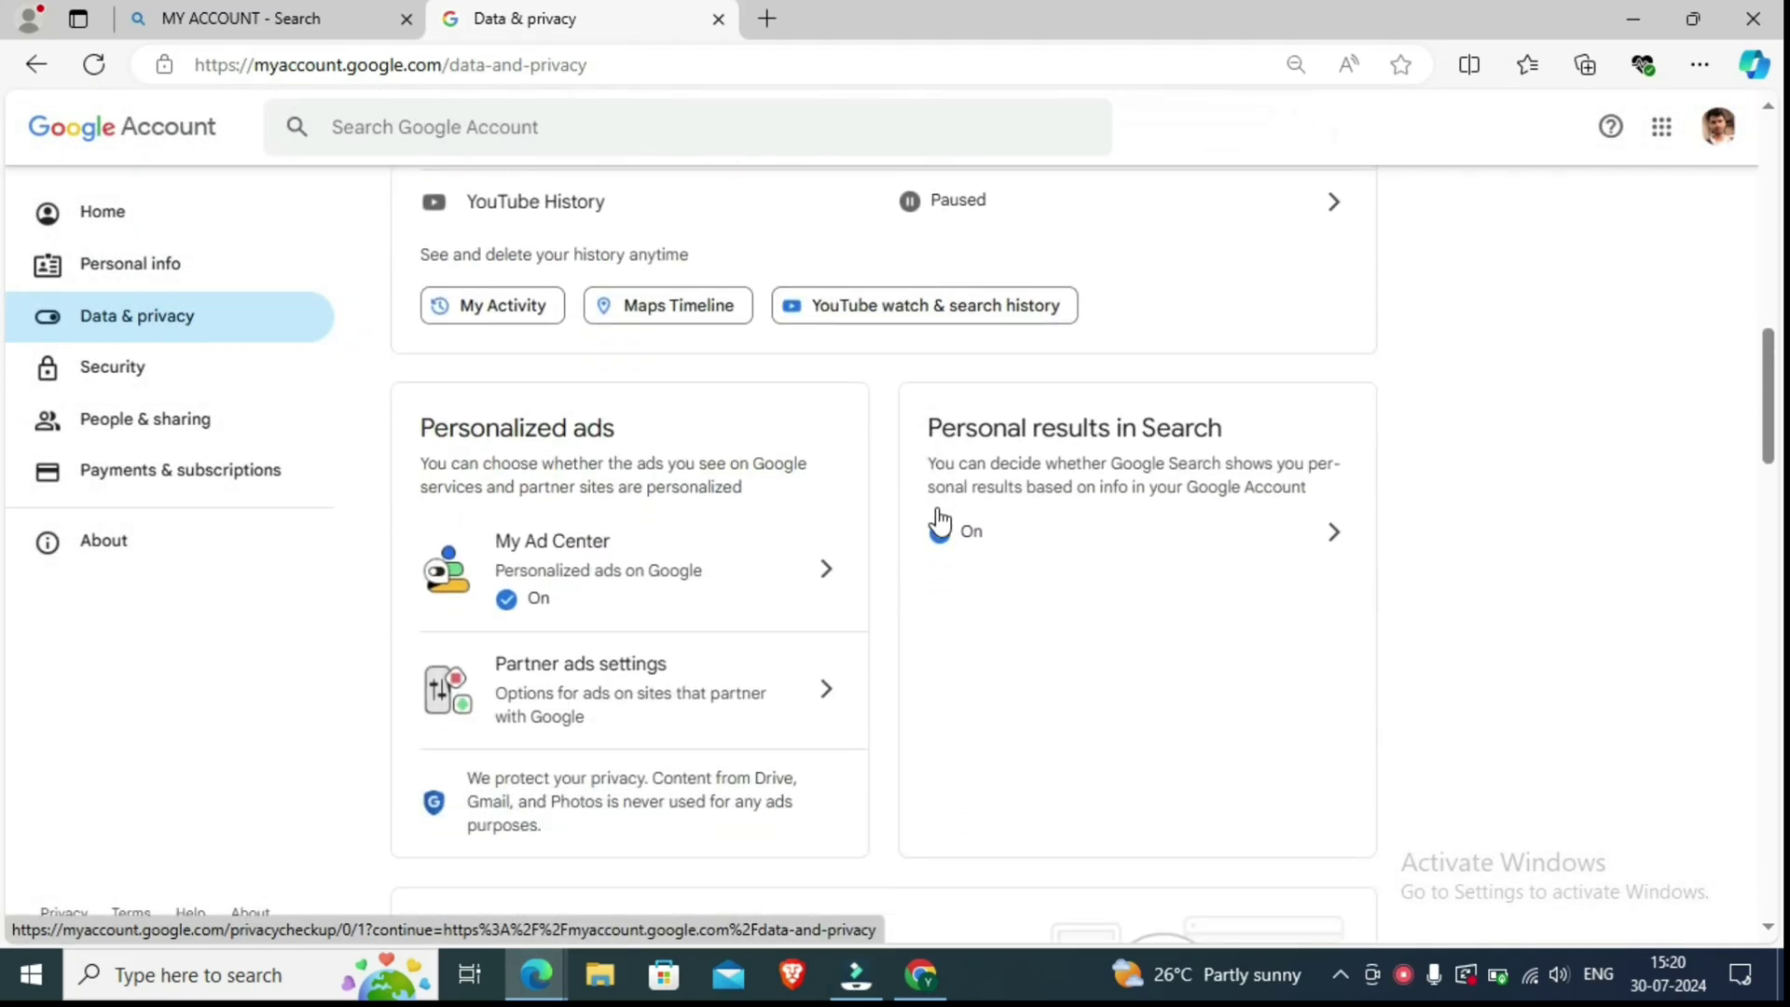
scroll(940, 520, "down", 6)
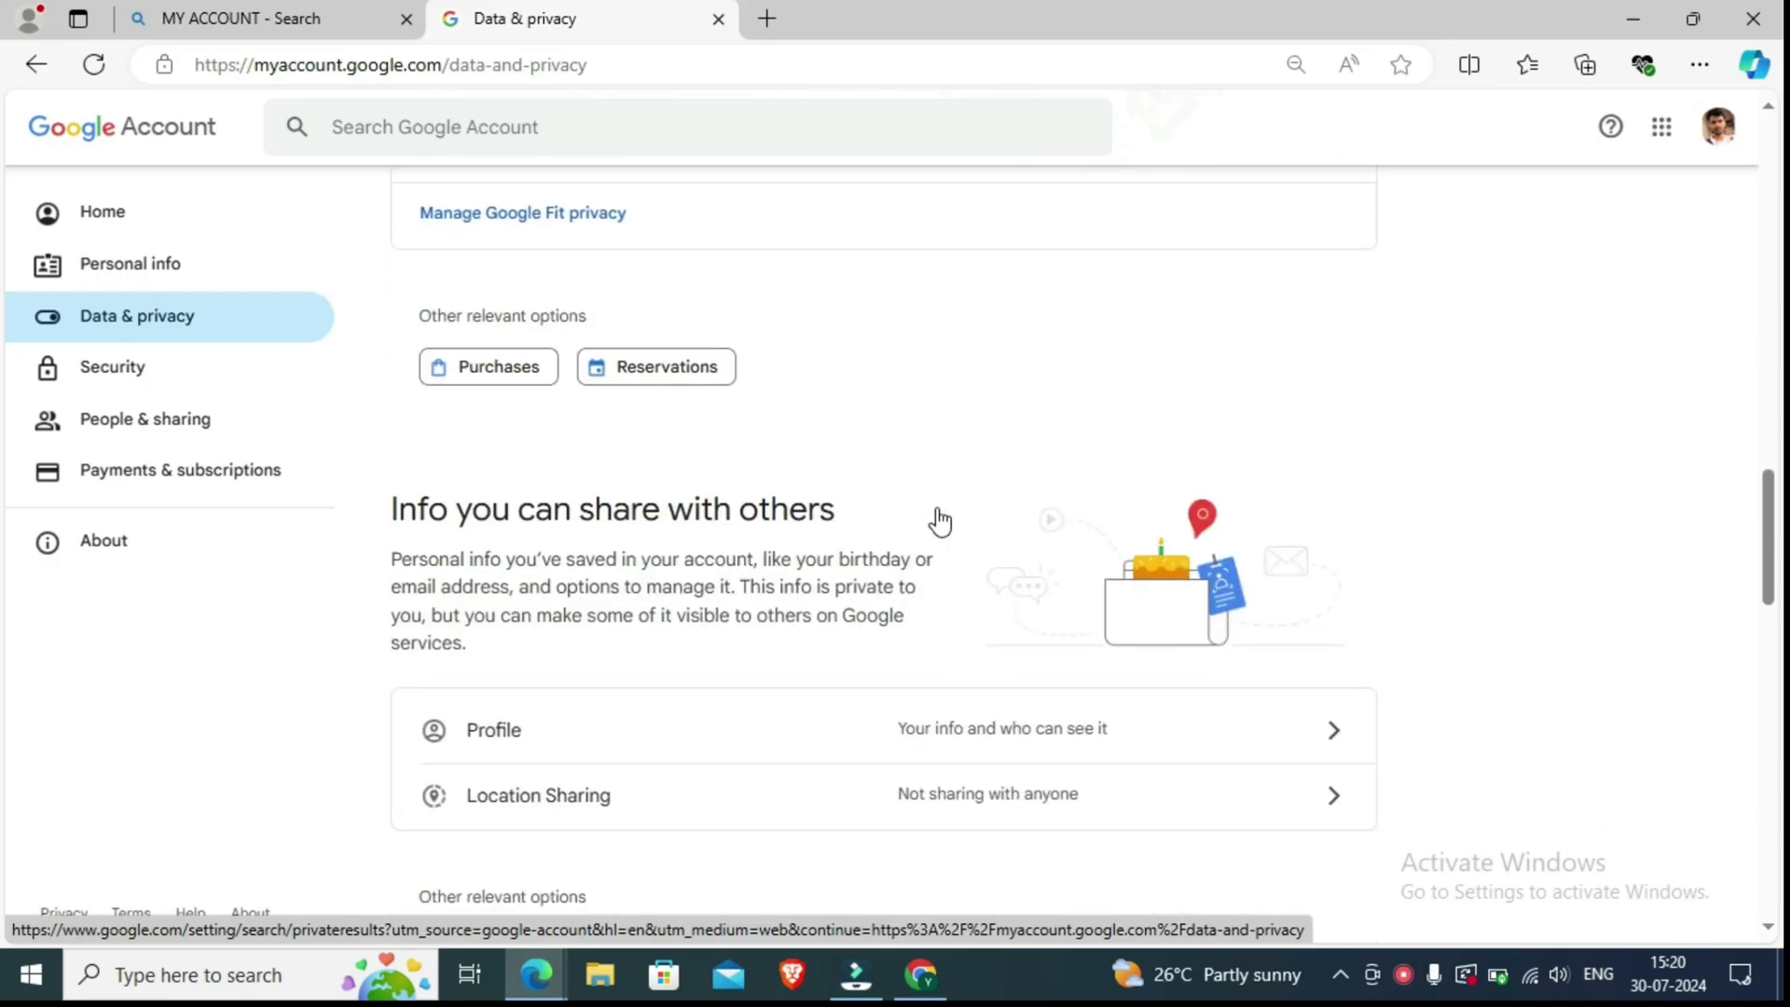
scroll(942, 520, "down", 1)
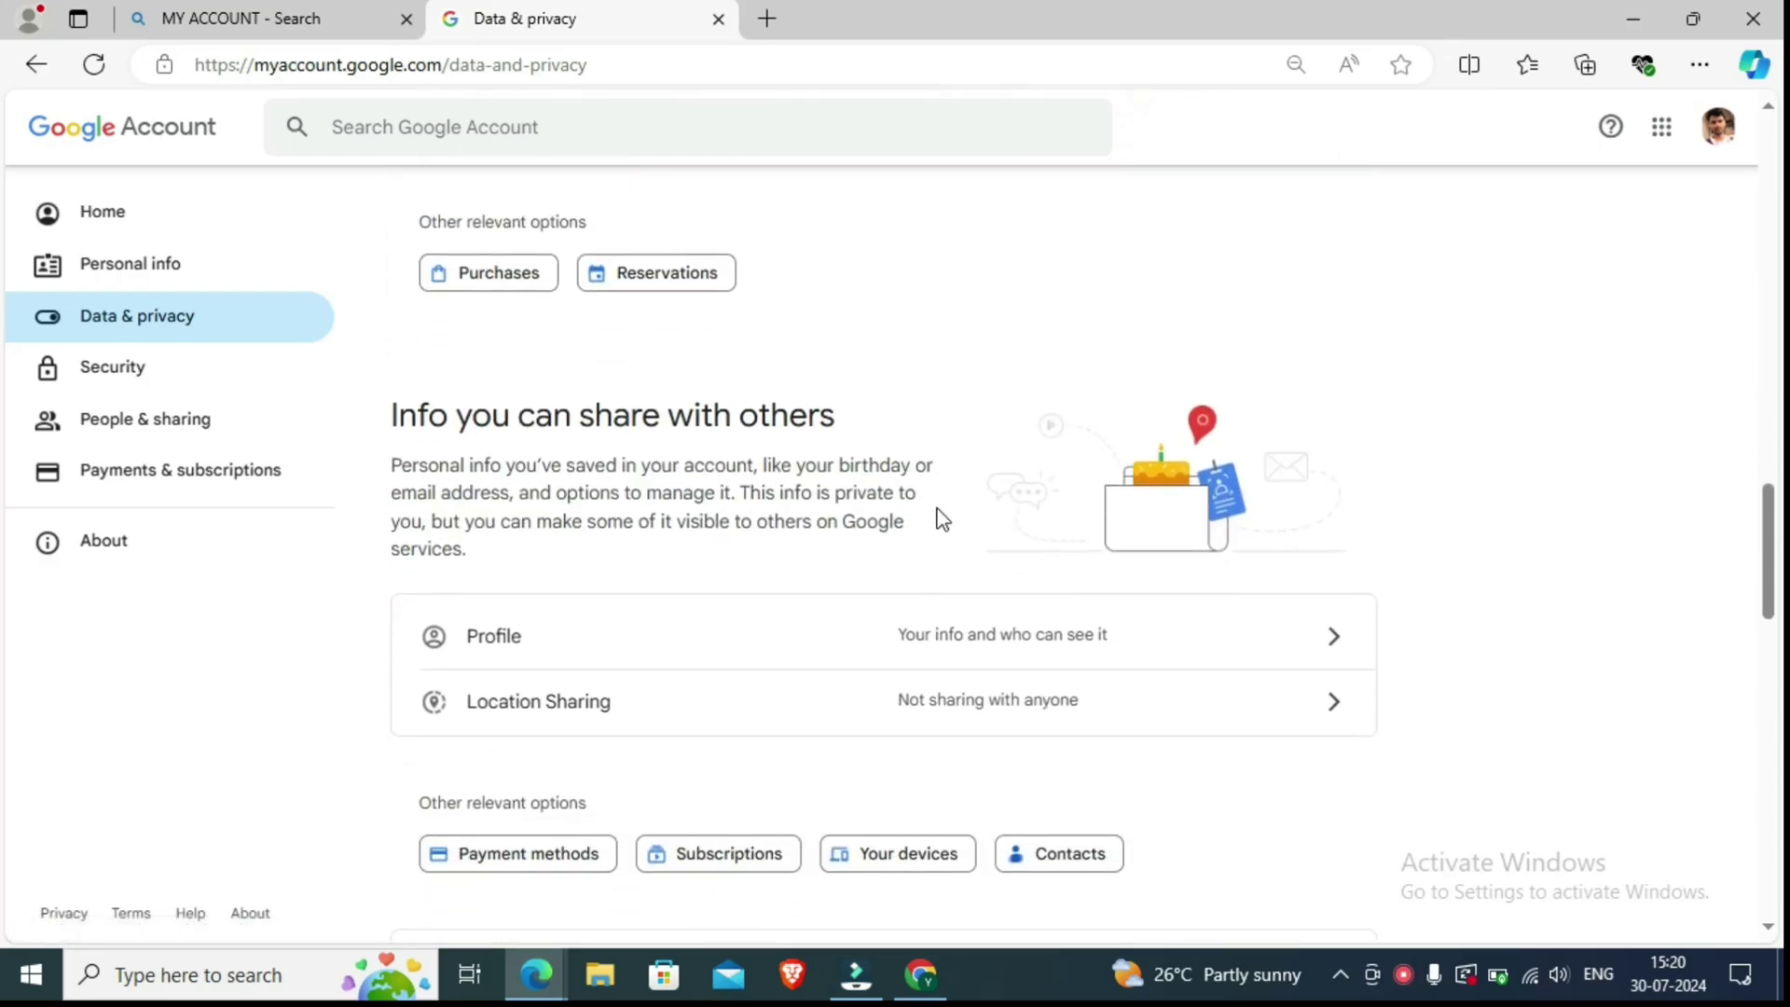
scroll(942, 519, "down", 2)
scroll(942, 519, "down", 6)
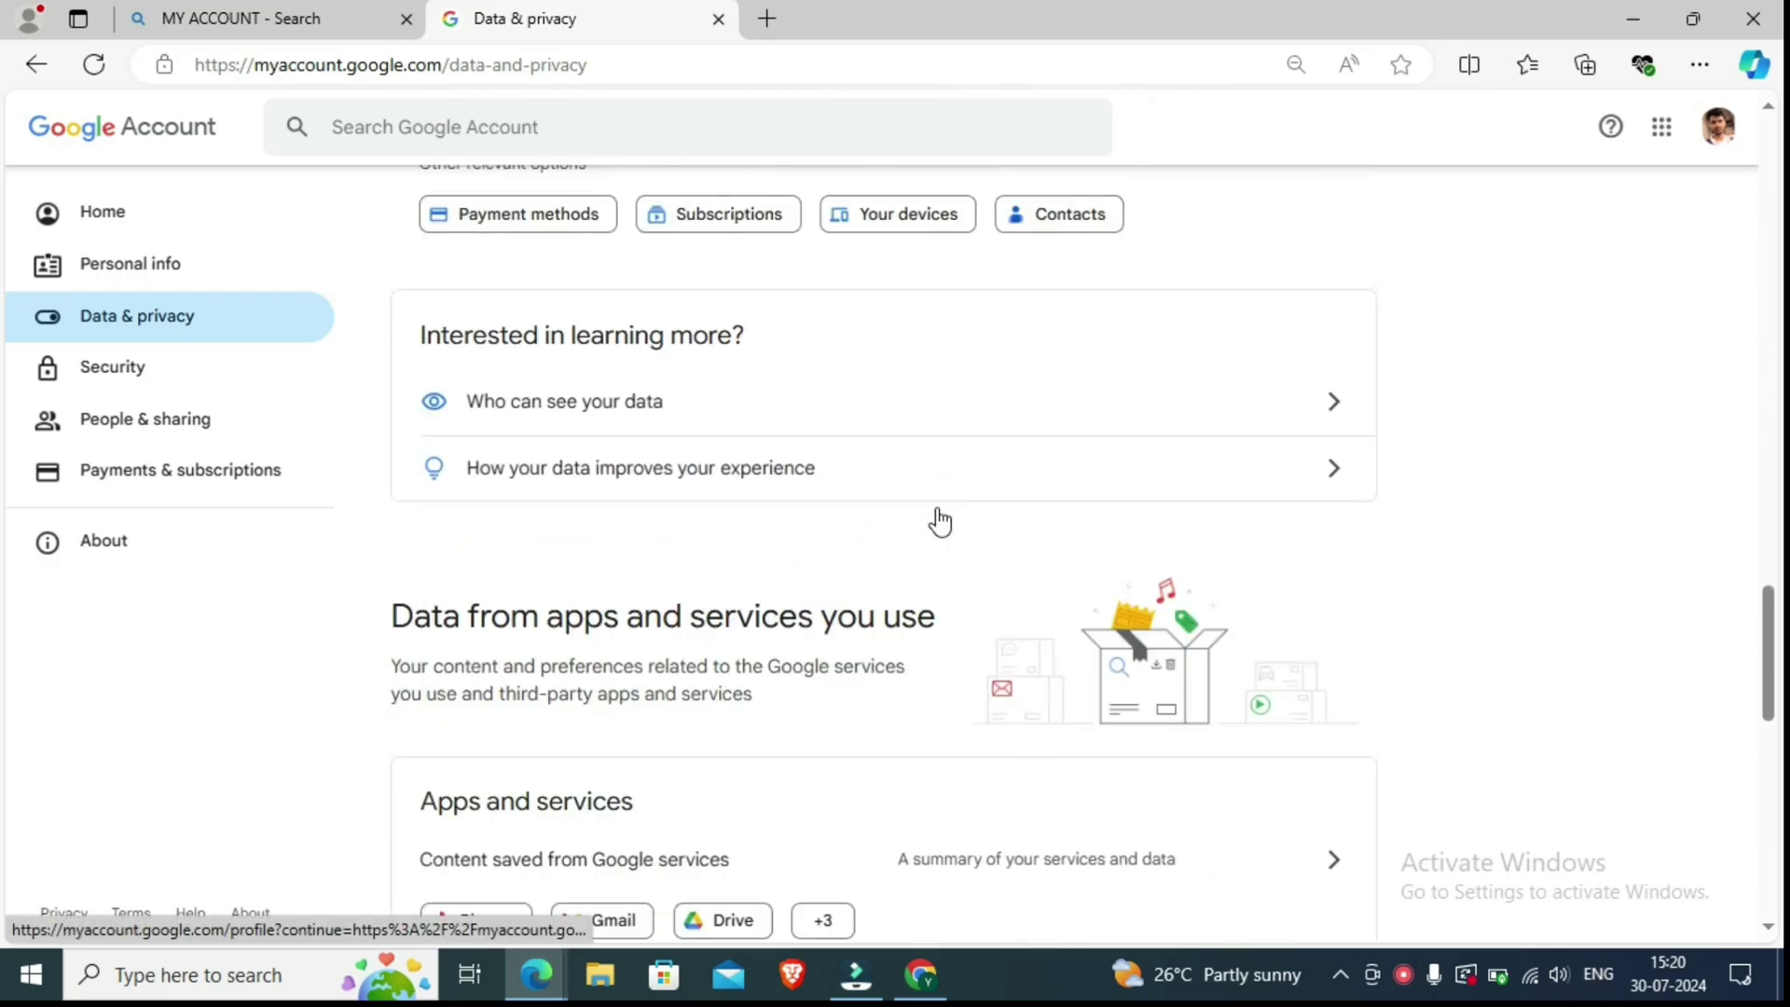
scroll(940, 519, "down", 4)
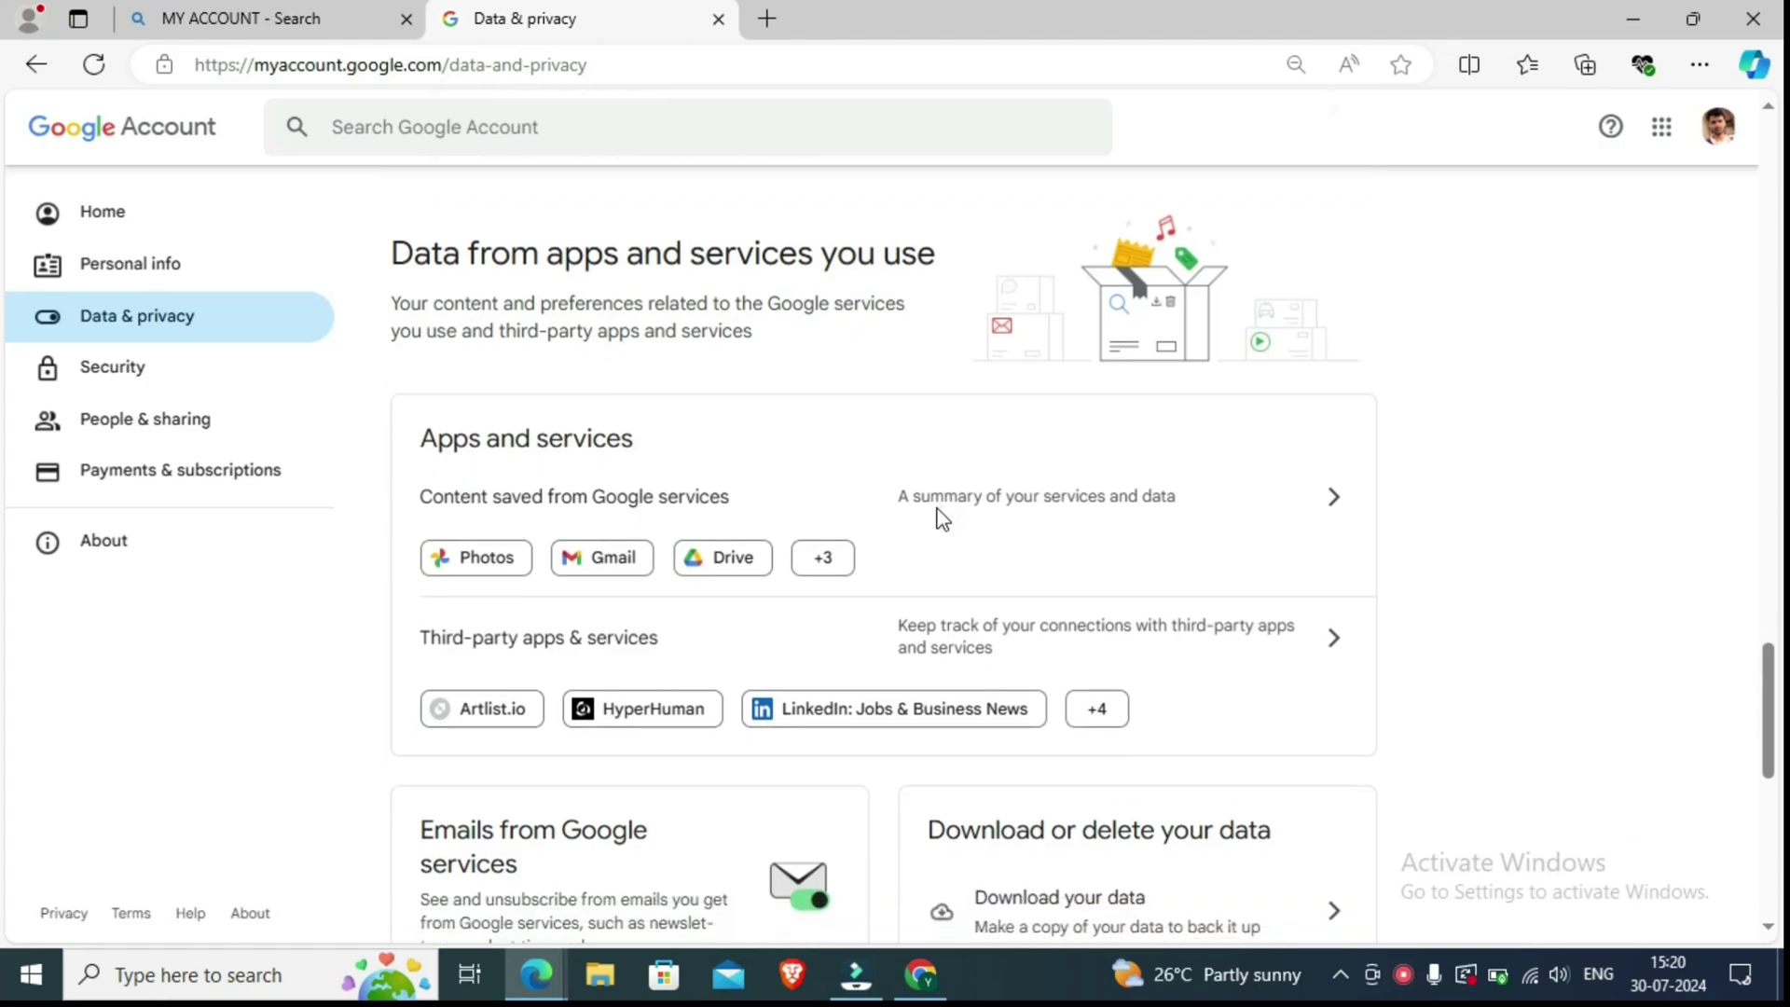
scroll(939, 519, "down", 2)
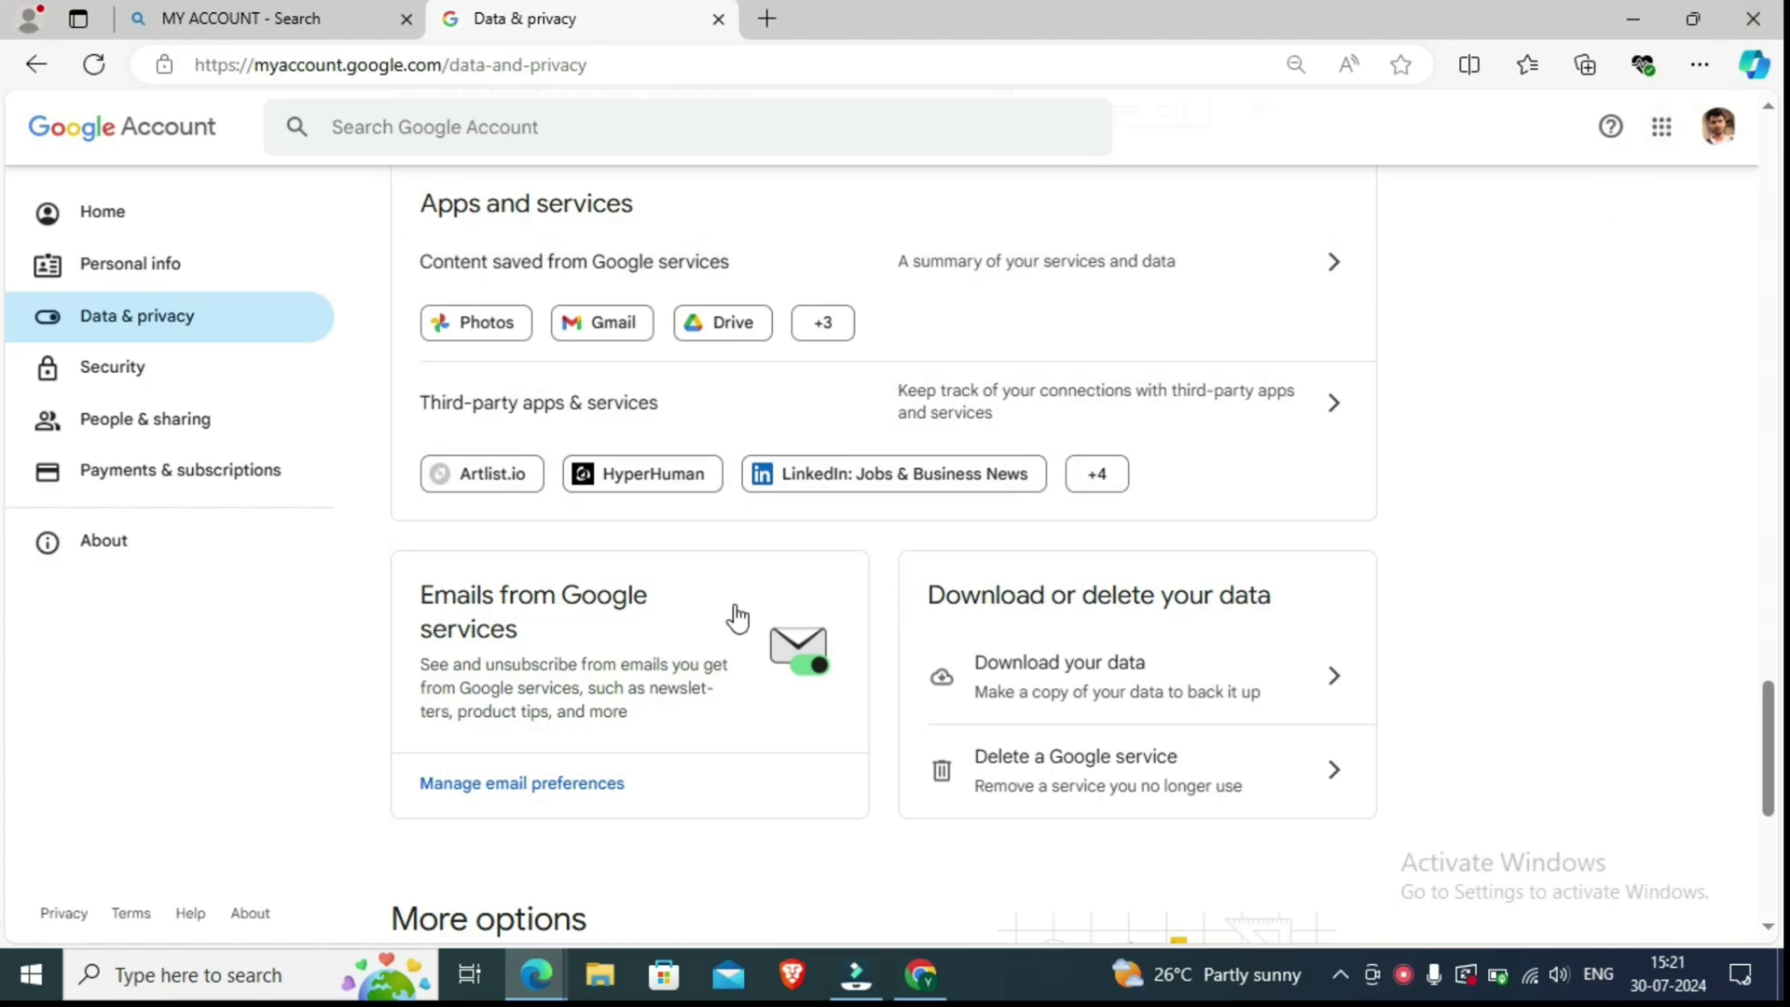
scroll(925, 681, "down", 1)
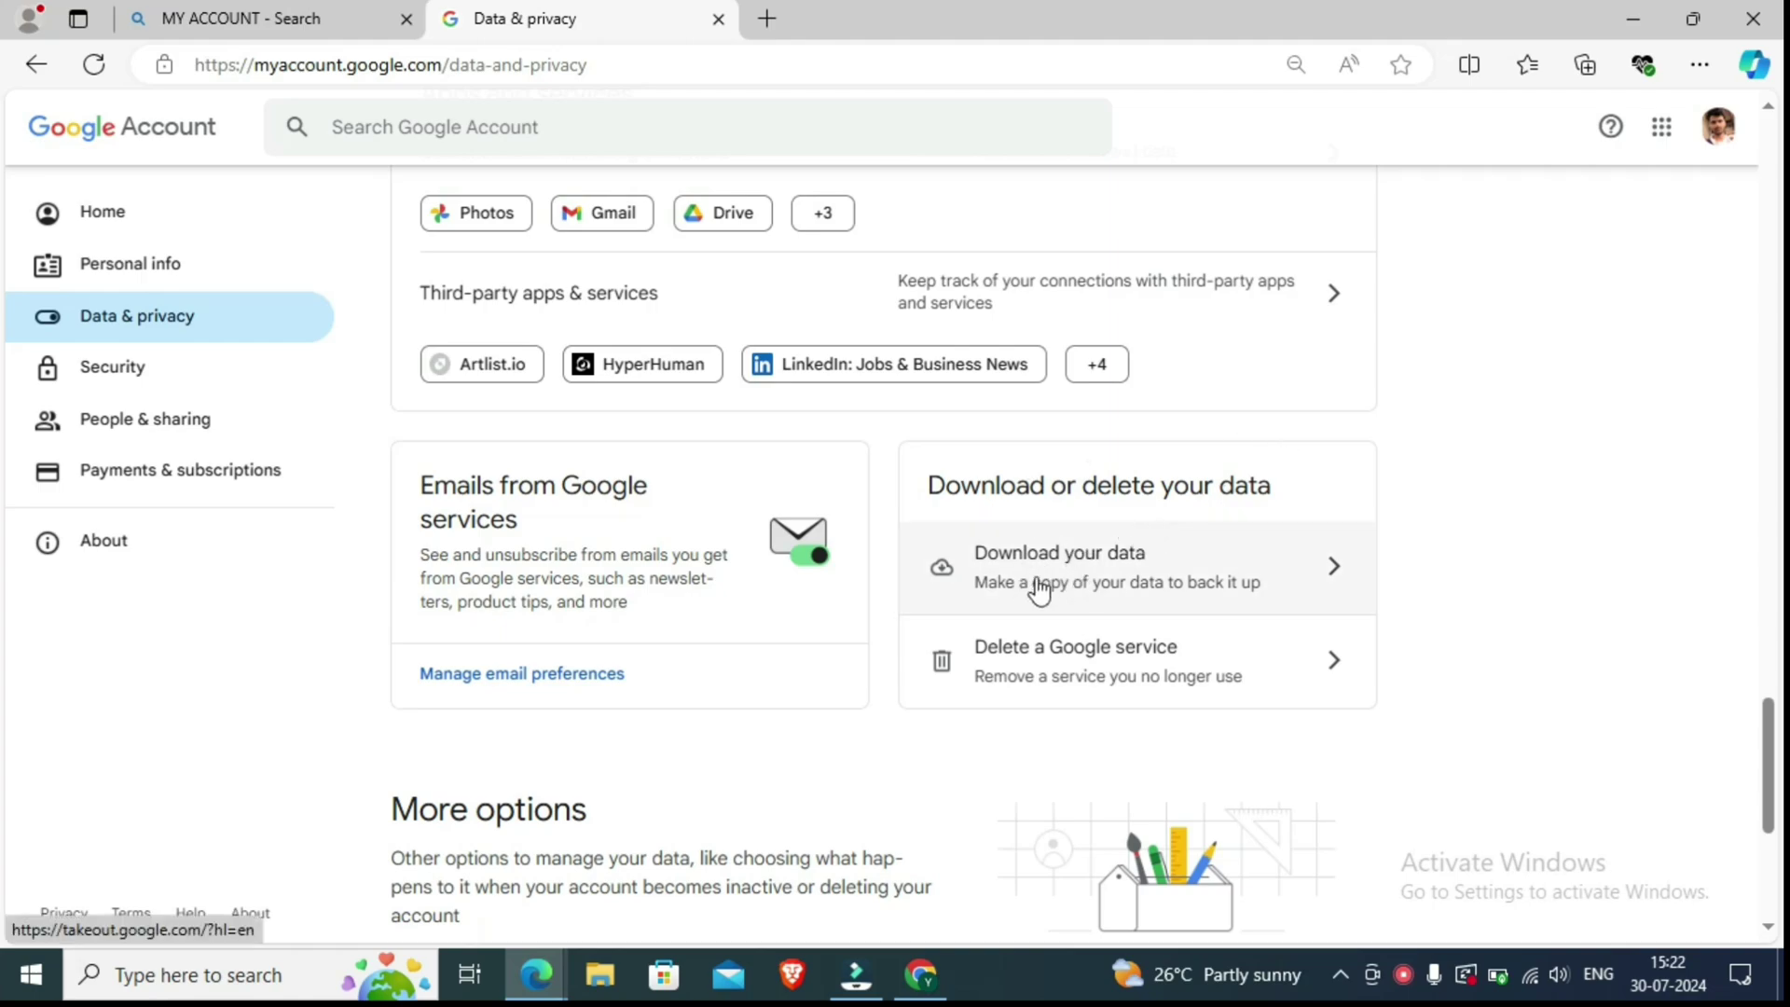
Open 'Download your data' to reach Takeout's Create a new export list, with 48 of 49 products selected.
left_click(1229, 572)
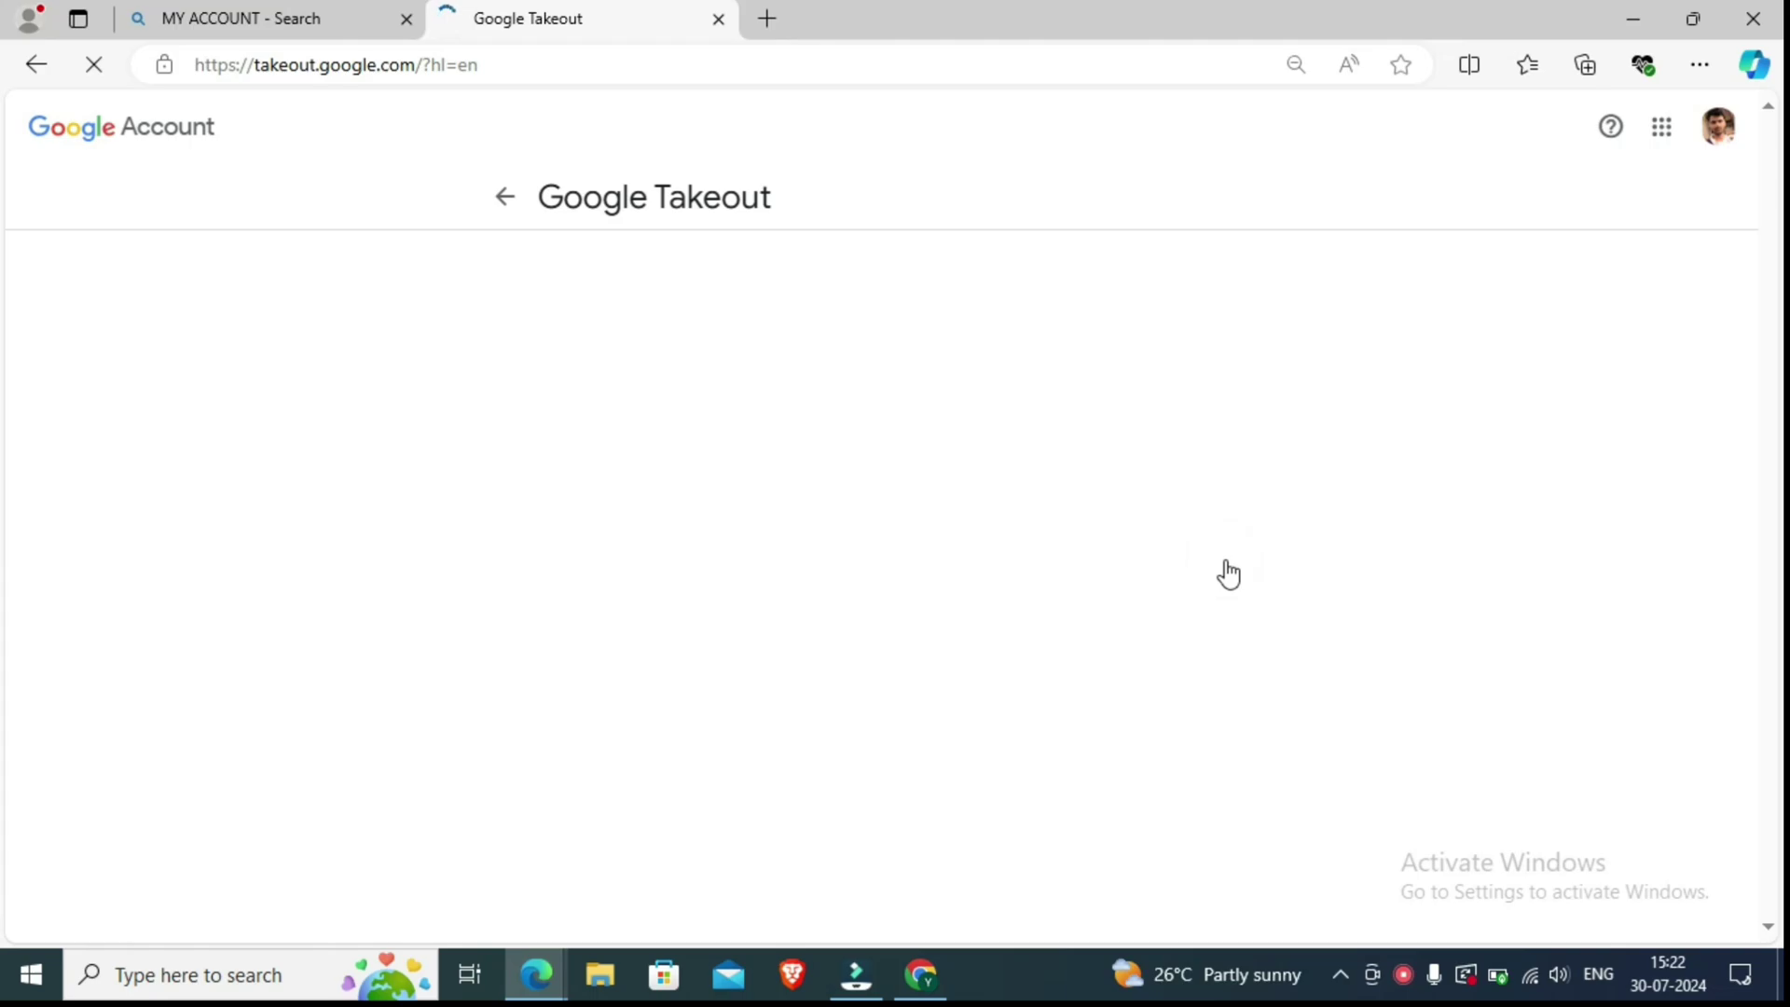
scroll(1229, 572, "down", 5)
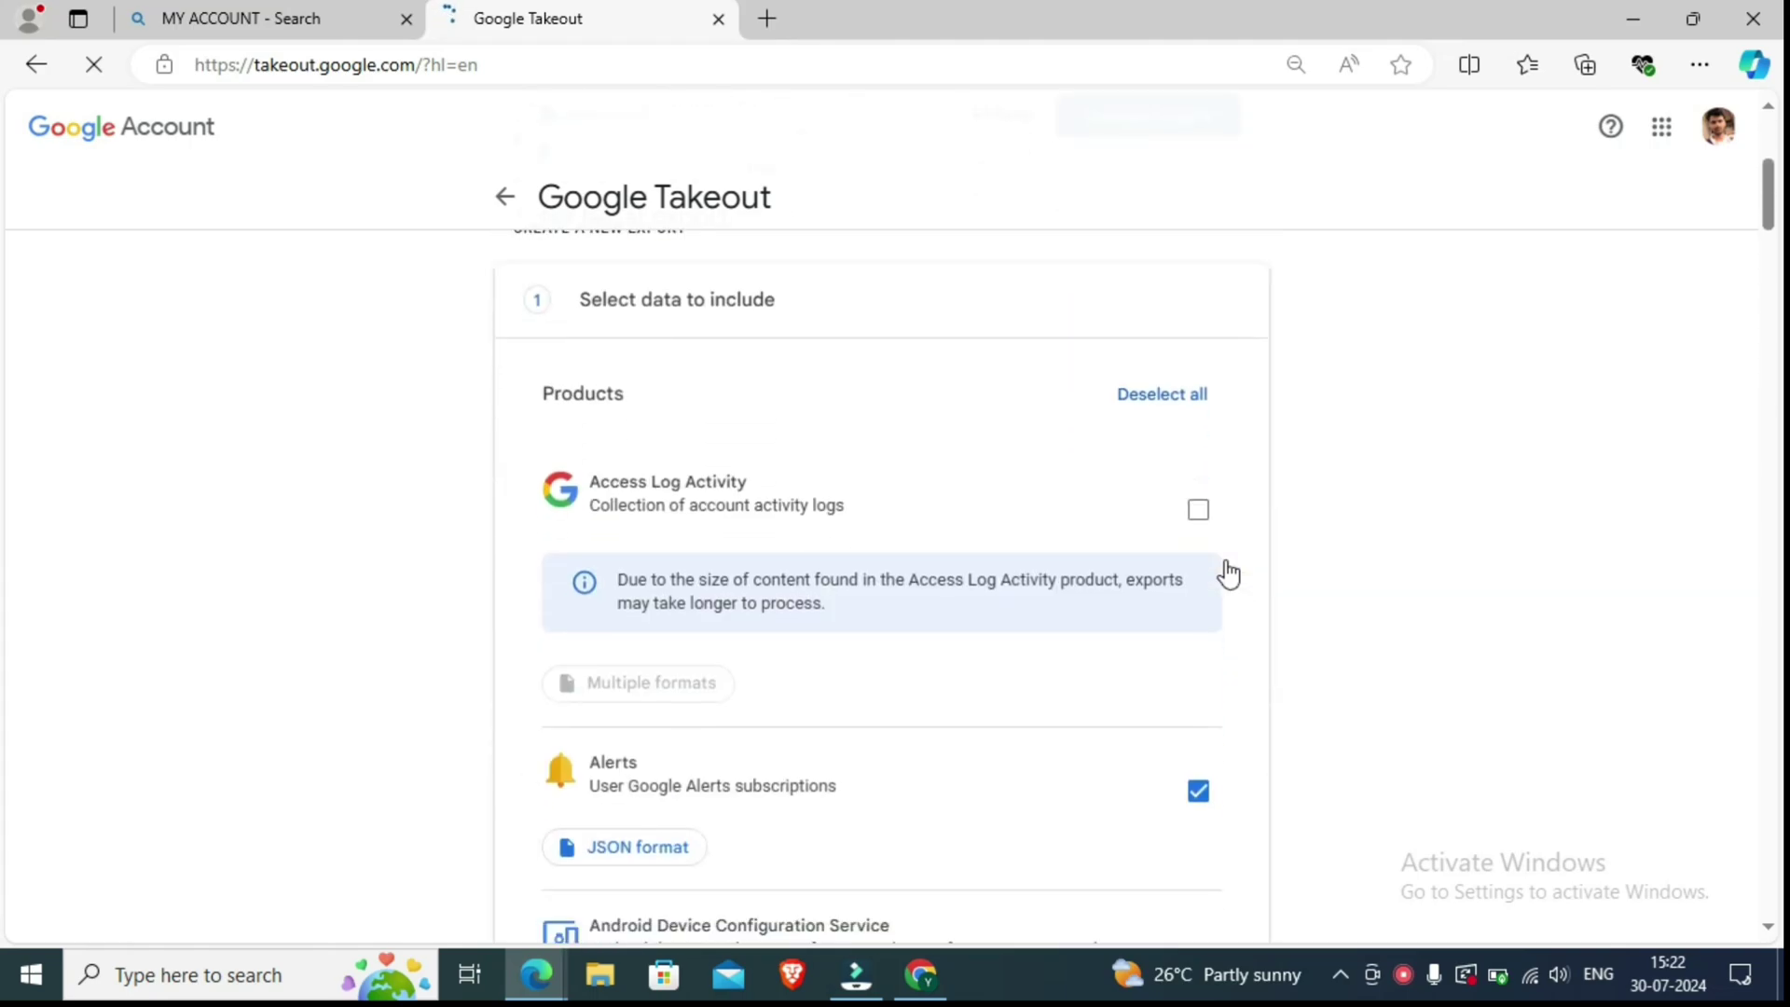
scroll(1229, 573, "up", 4)
scroll(1229, 572, "up", 1)
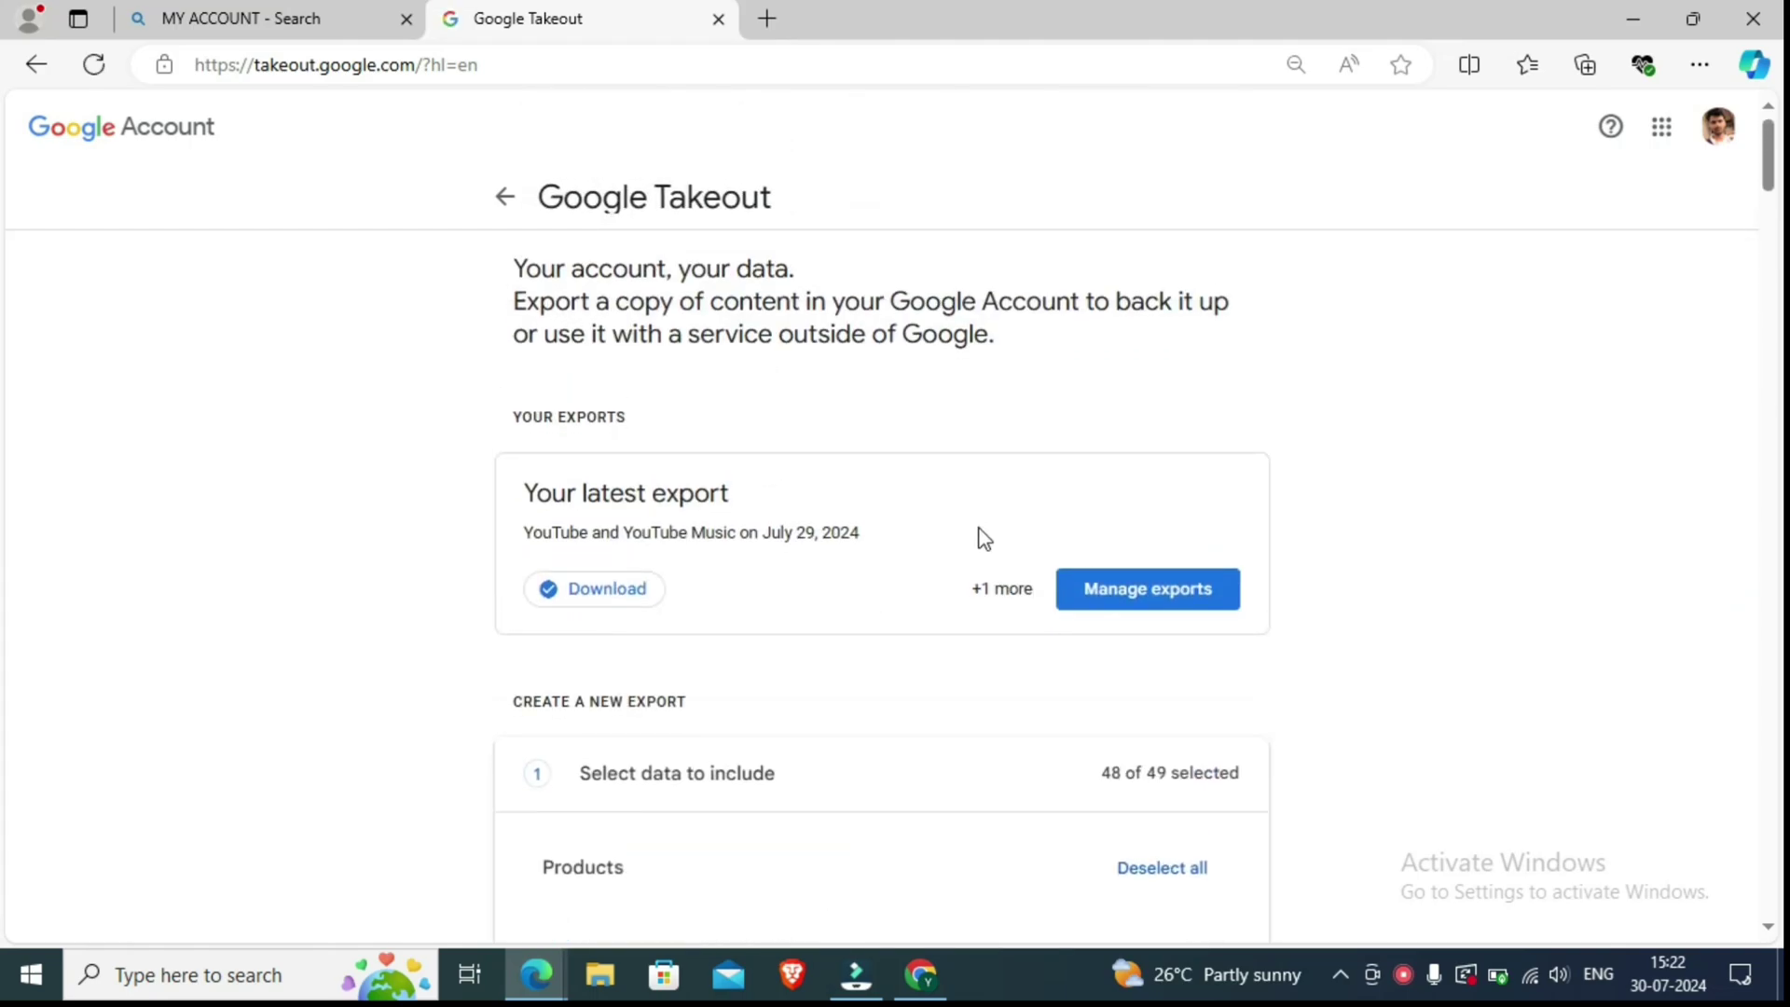
scroll(979, 529, "down", 3)
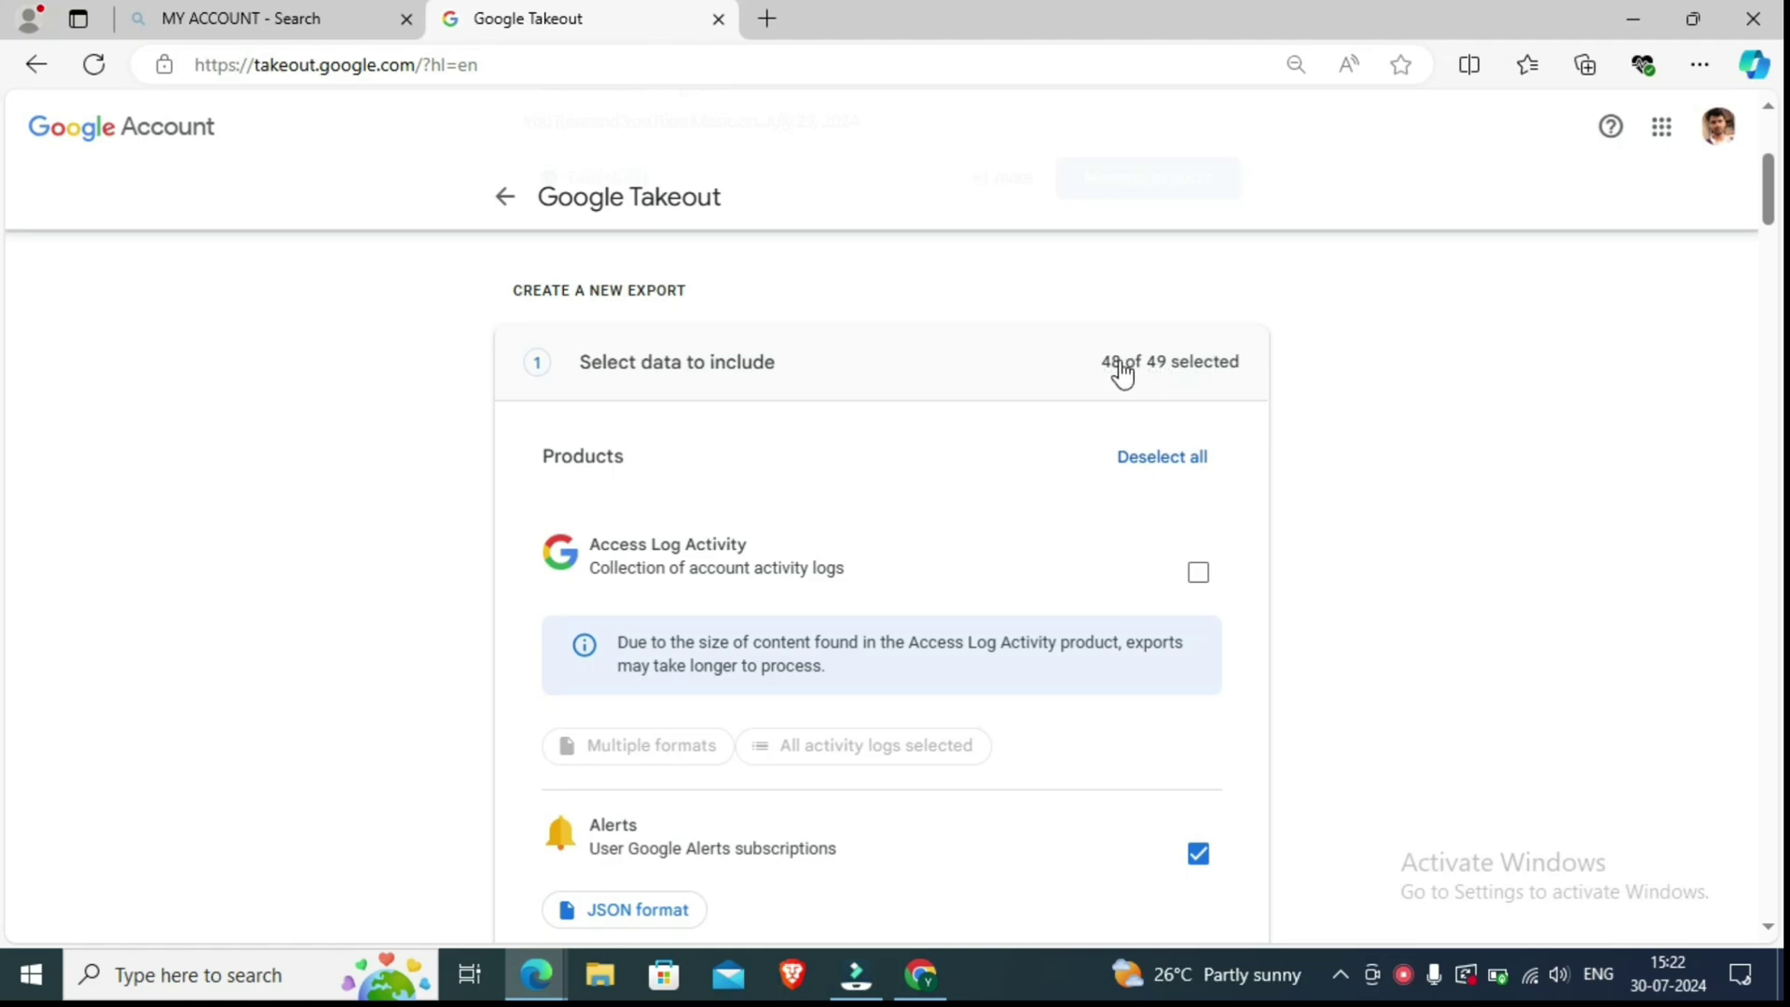
Deselect all products, then tick only YouTube and YouTube Music at the bottom.
left_click(1131, 475)
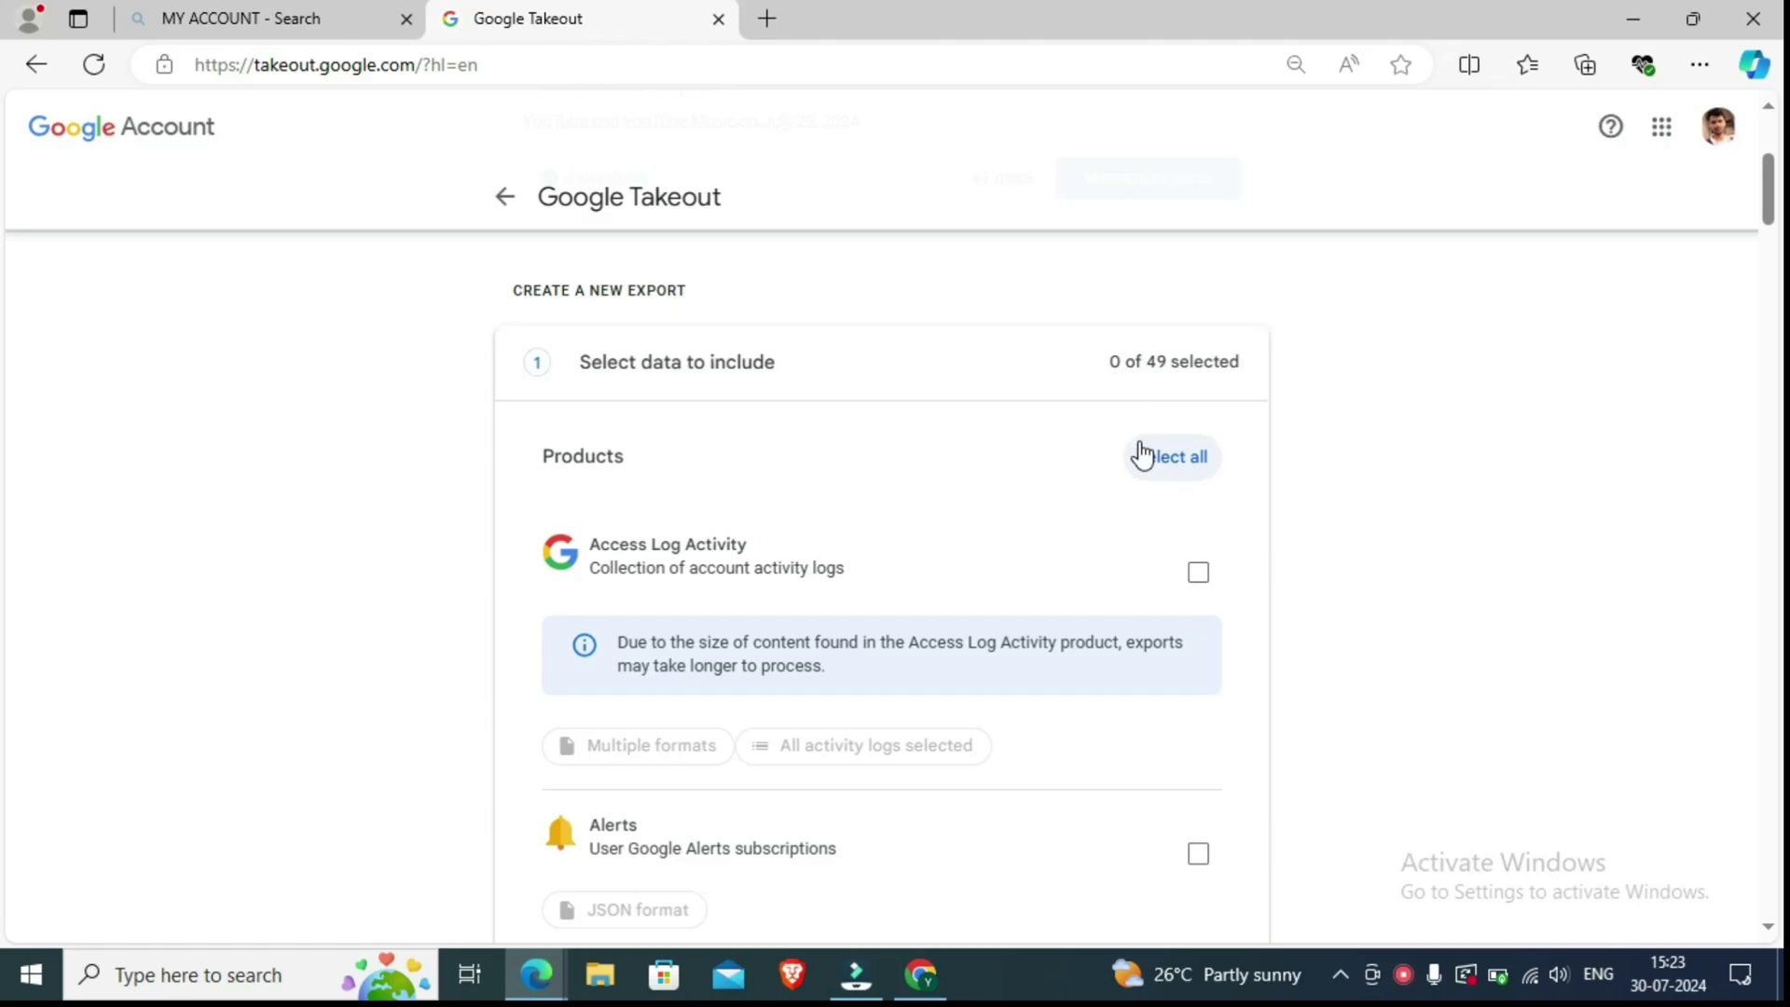
scroll(1142, 454, "down", 20)
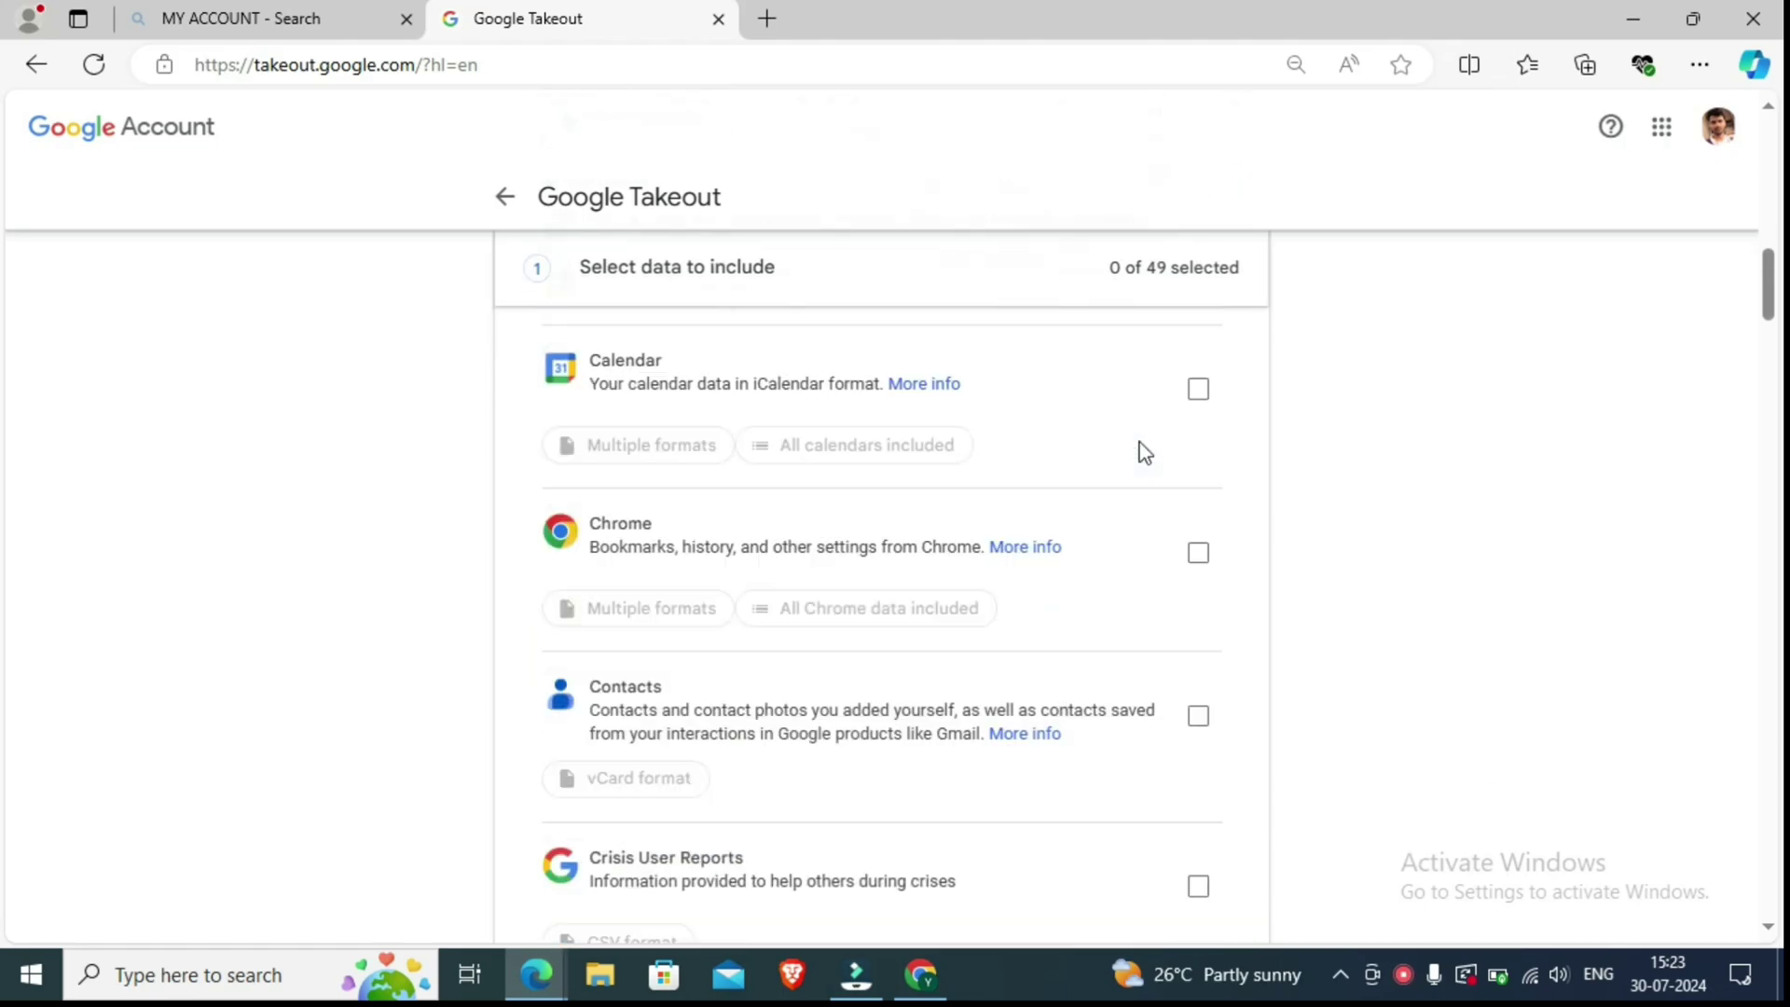
scroll(1145, 452, "down", 15)
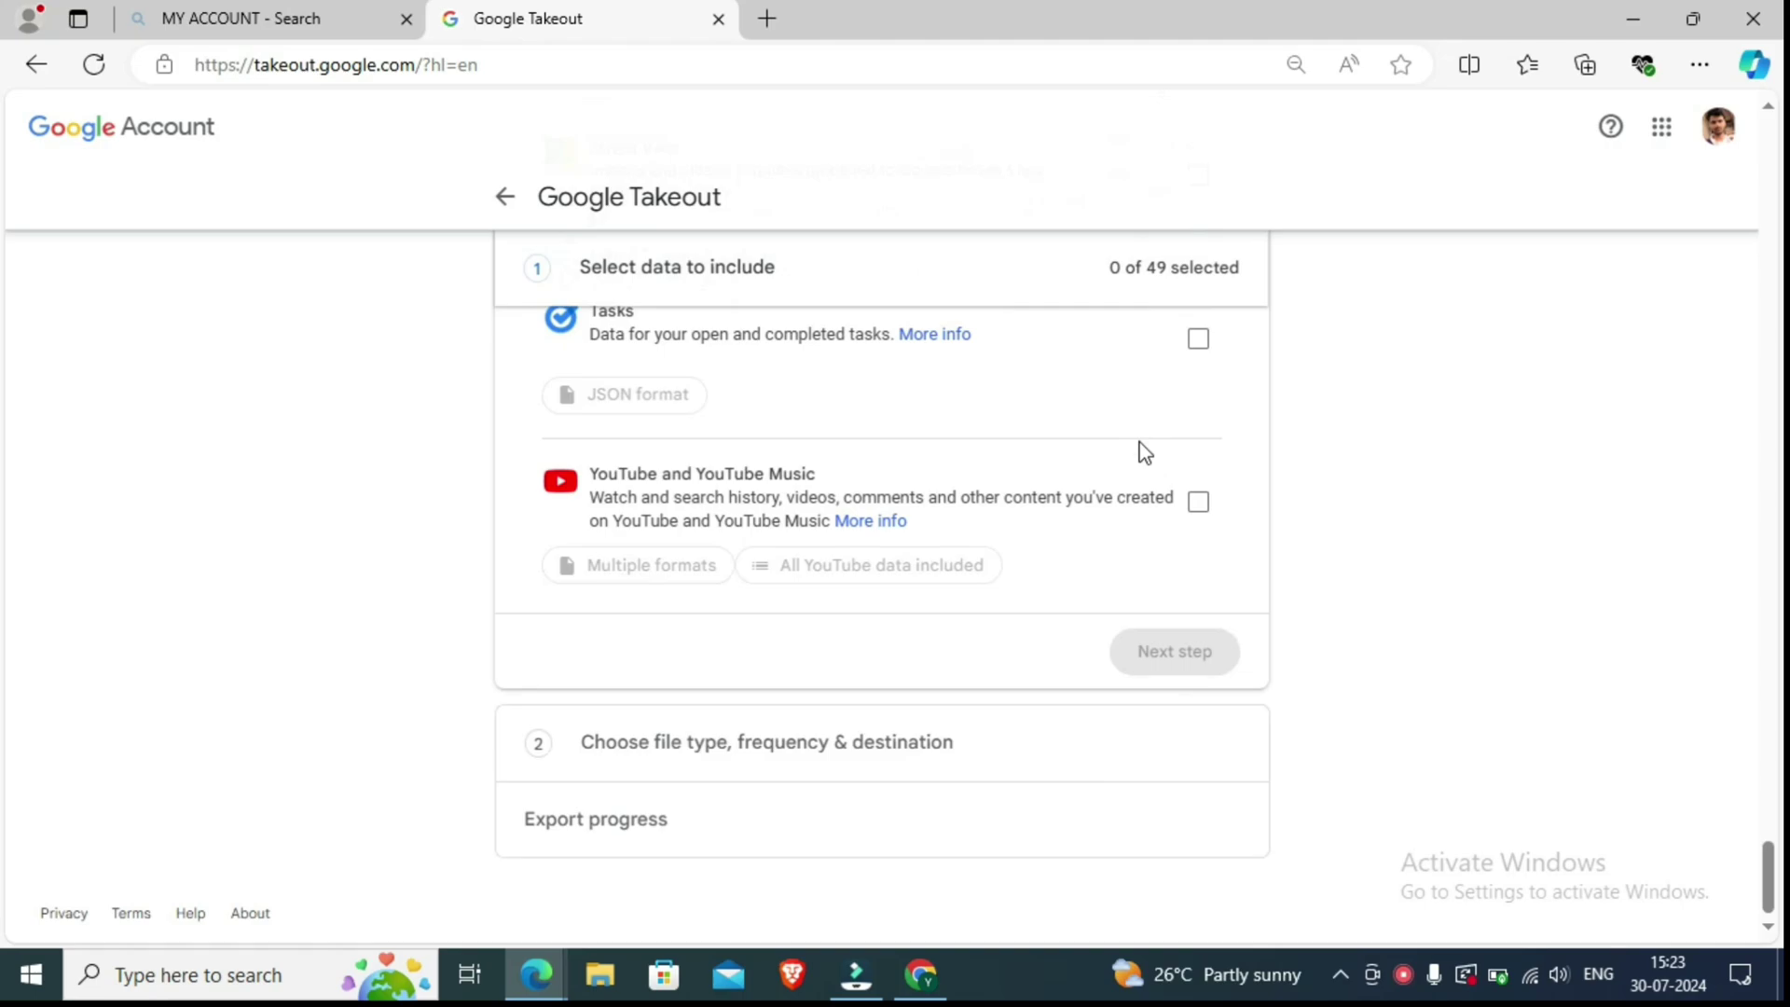
left_click(1198, 513)
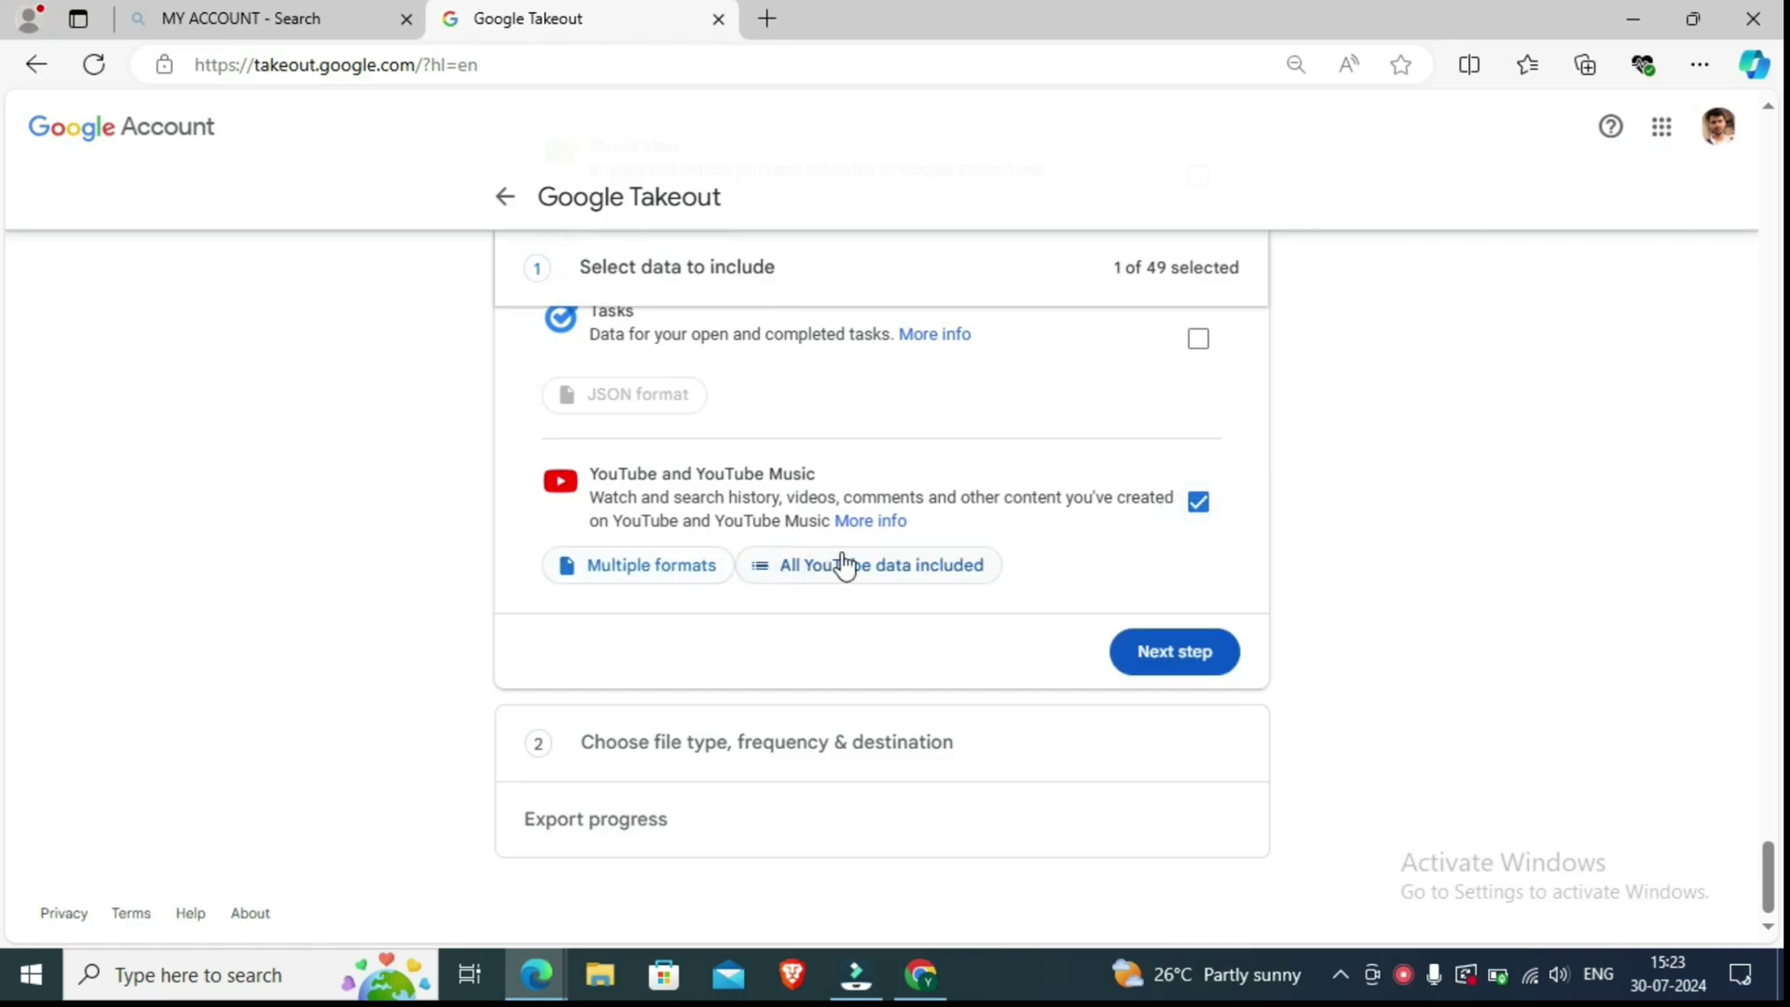
left_click(640, 567)
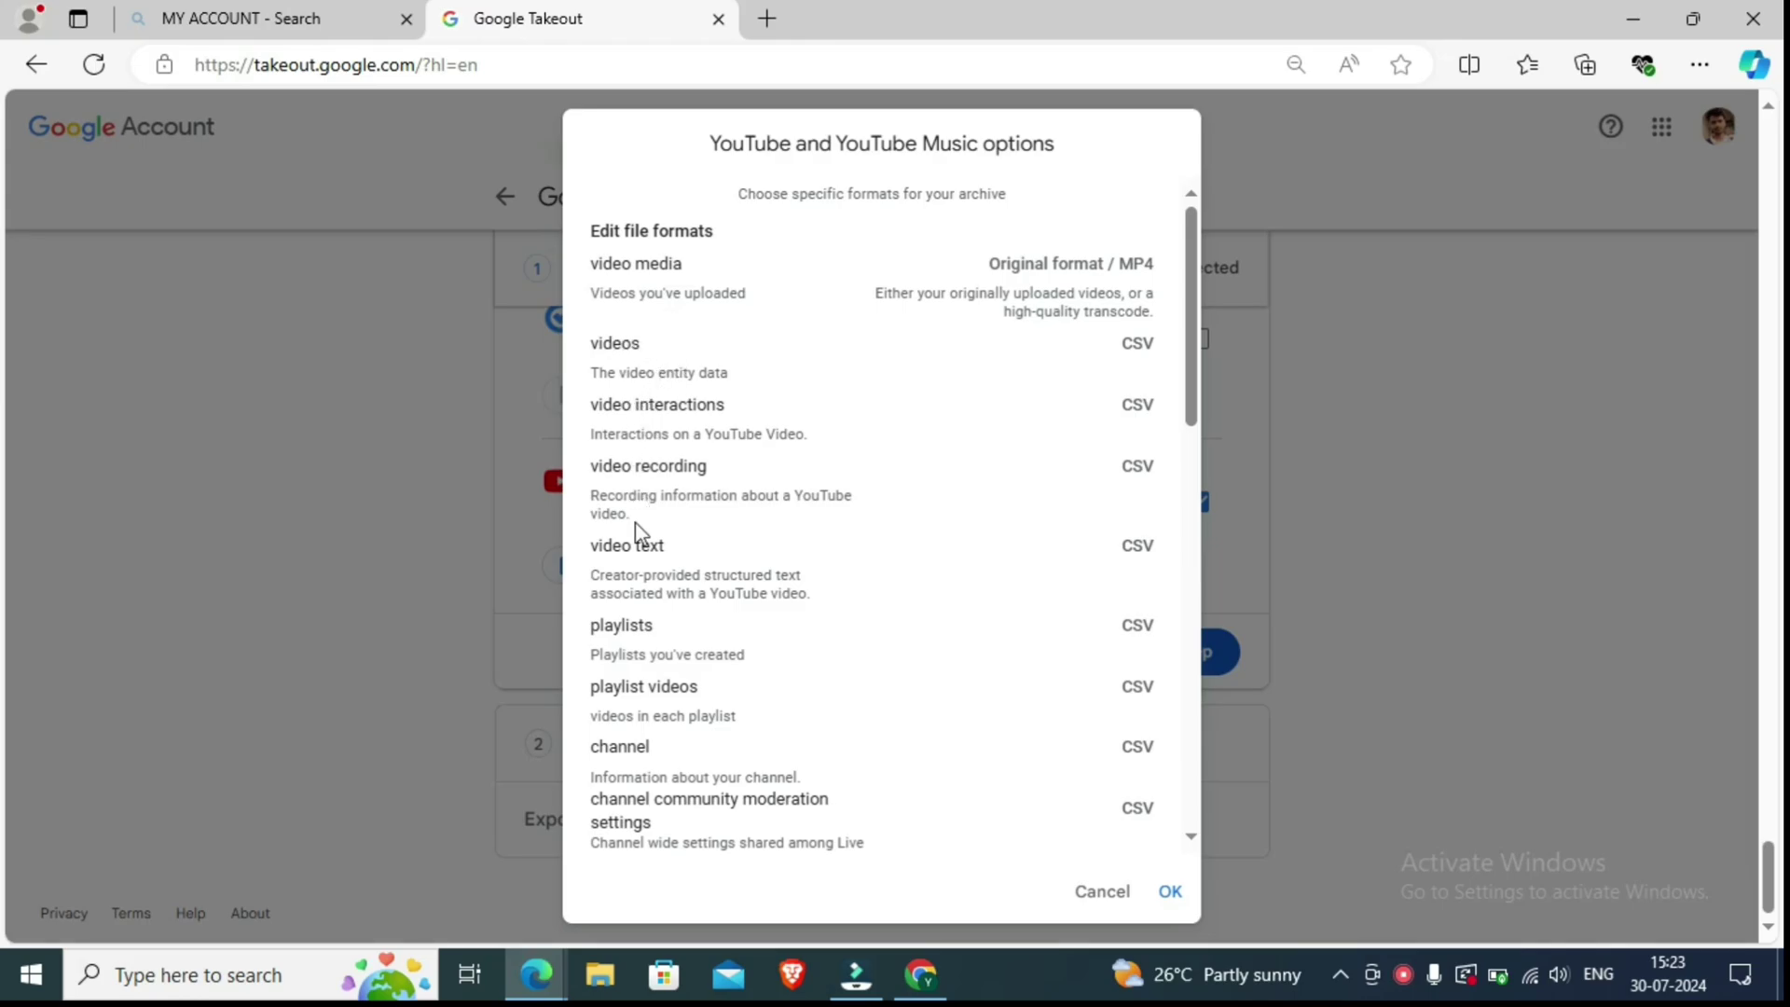
scroll(637, 566, "down", 5)
scroll(636, 566, "down", 3)
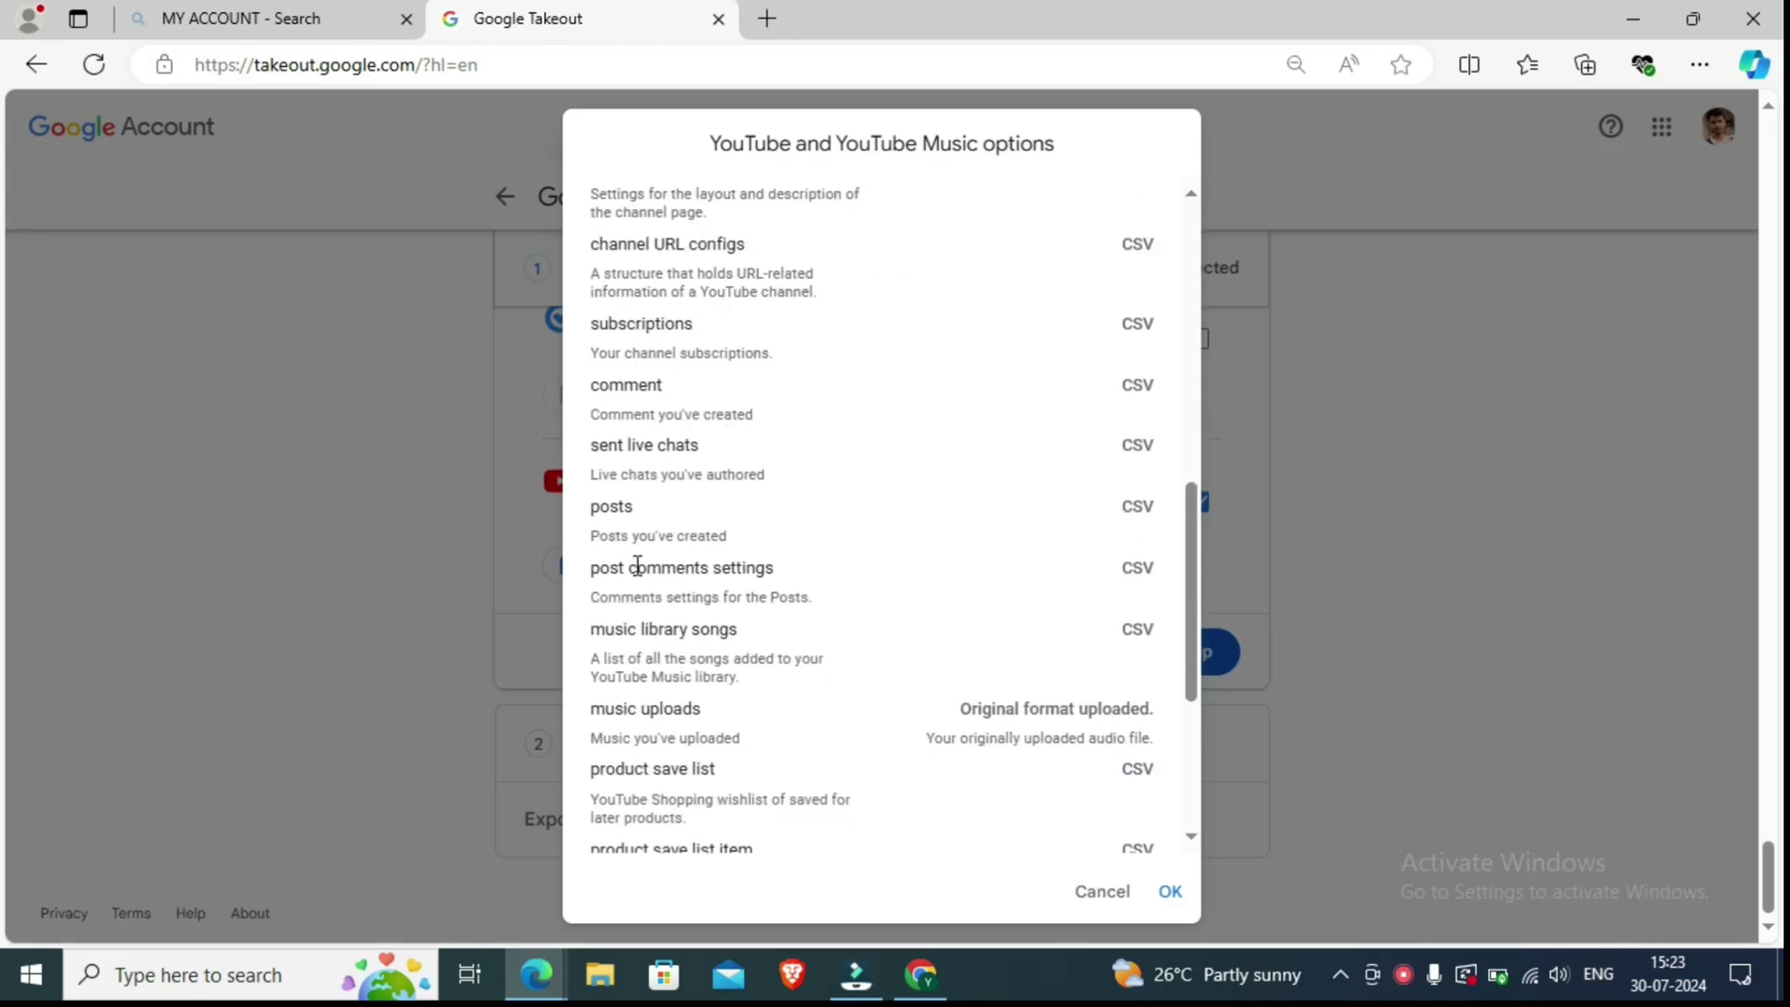
scroll(634, 569, "down", 1)
scroll(1107, 352, "up", 10)
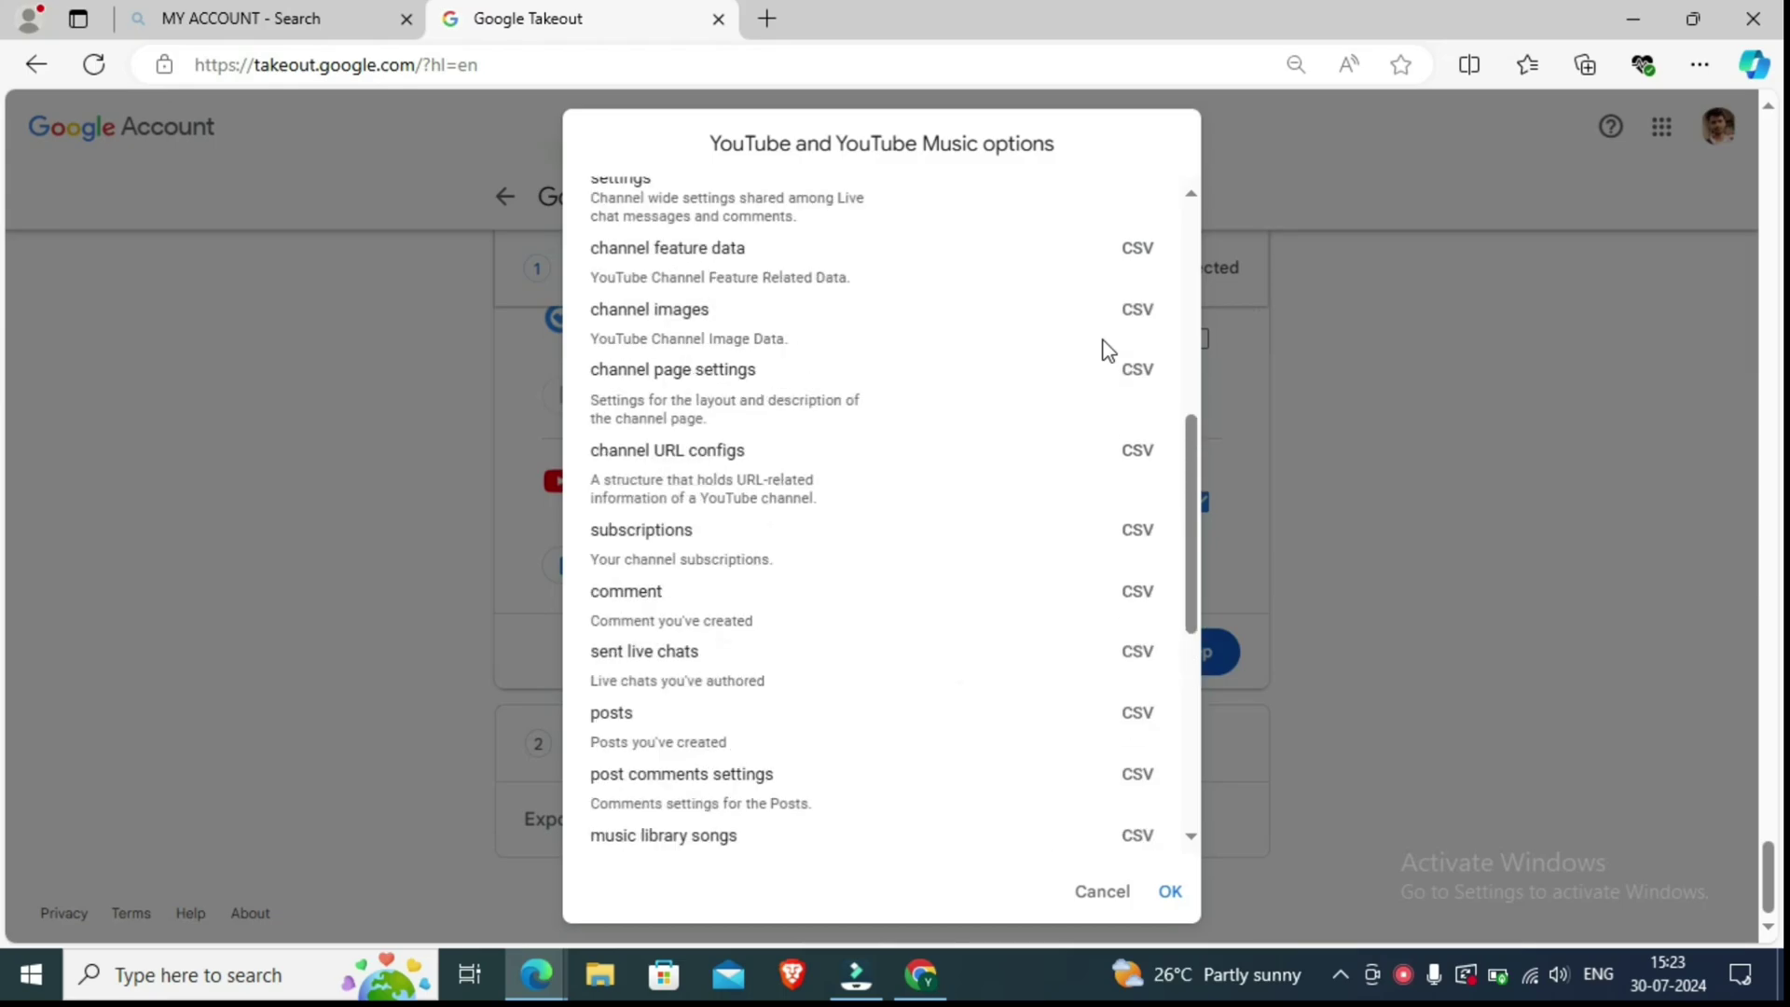
left_click(1104, 895)
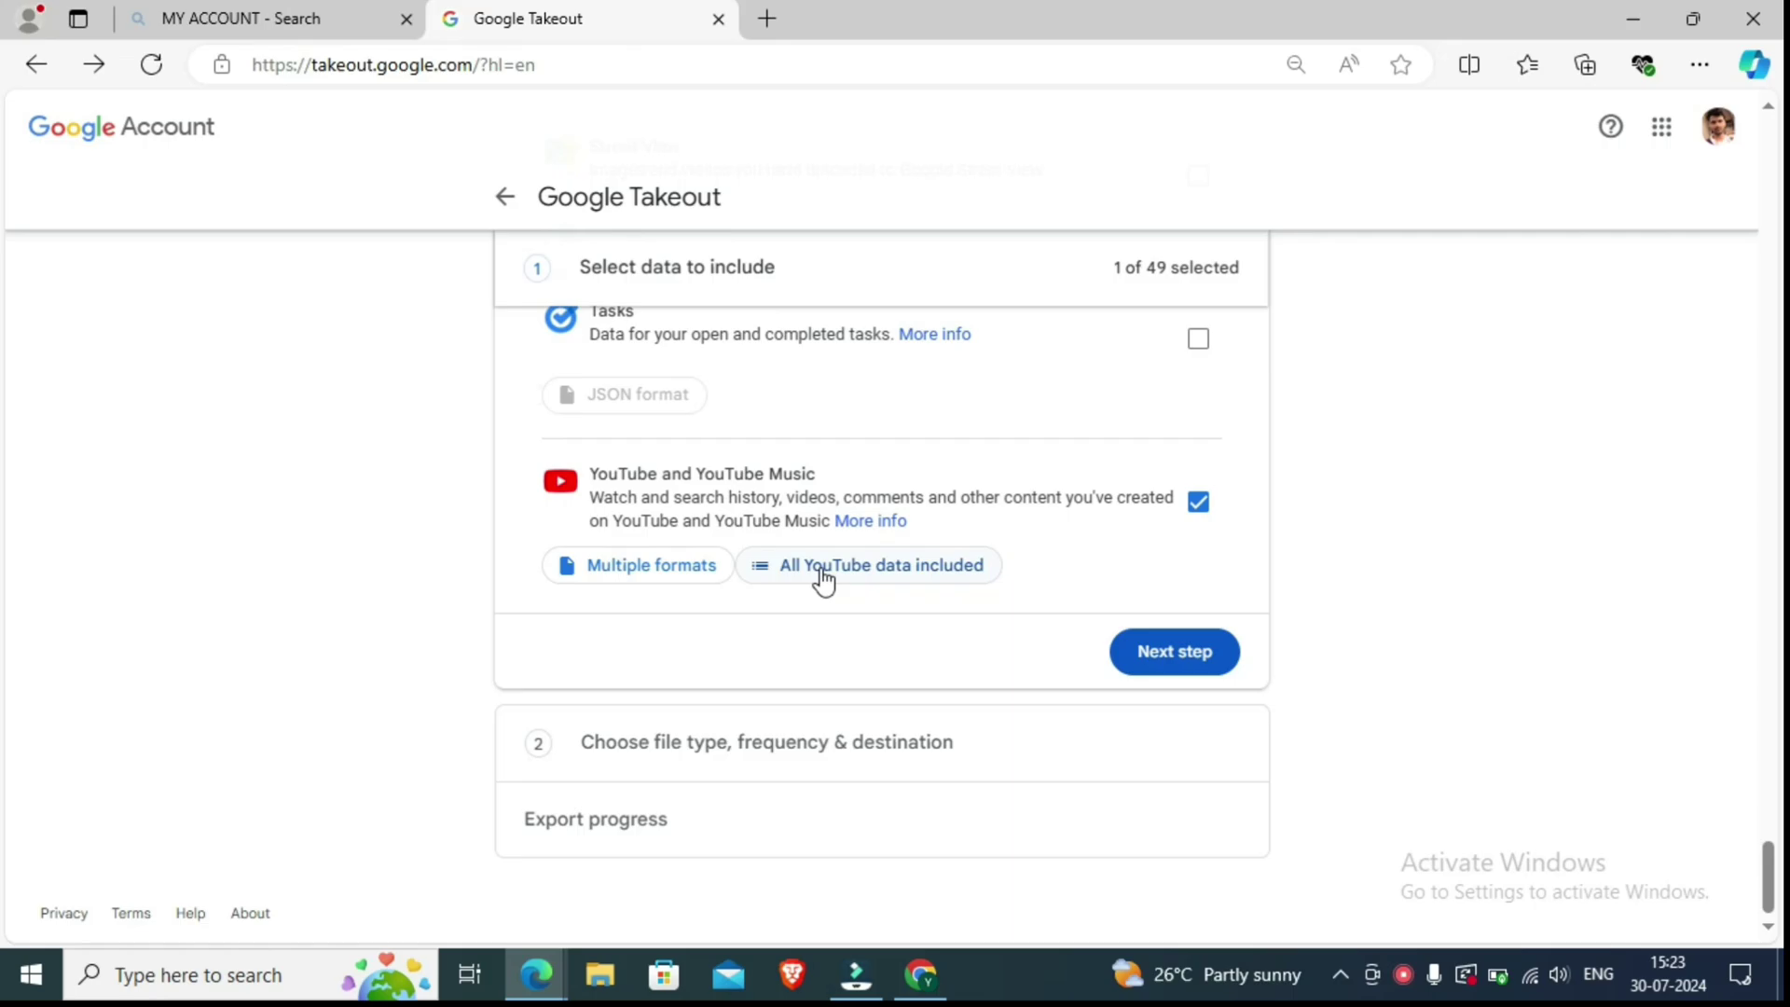
In the YouTube data type options, deselect all types and tick videos.
left_click(826, 570)
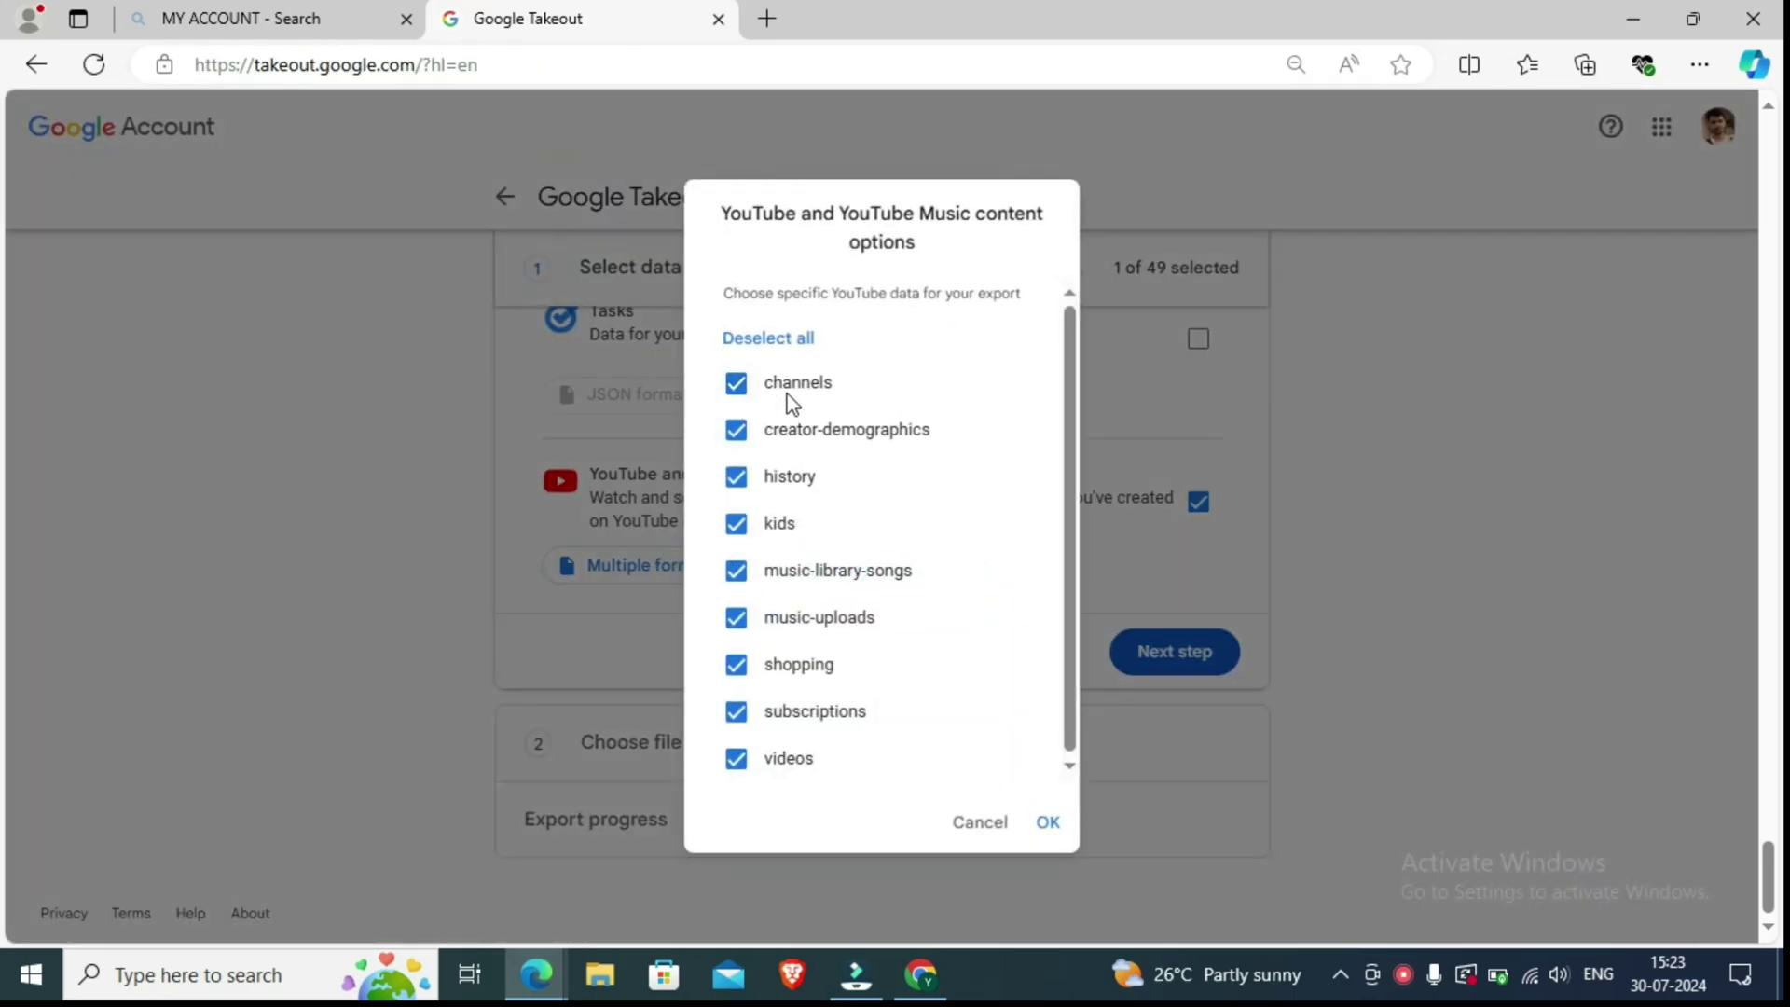
left_click(788, 354)
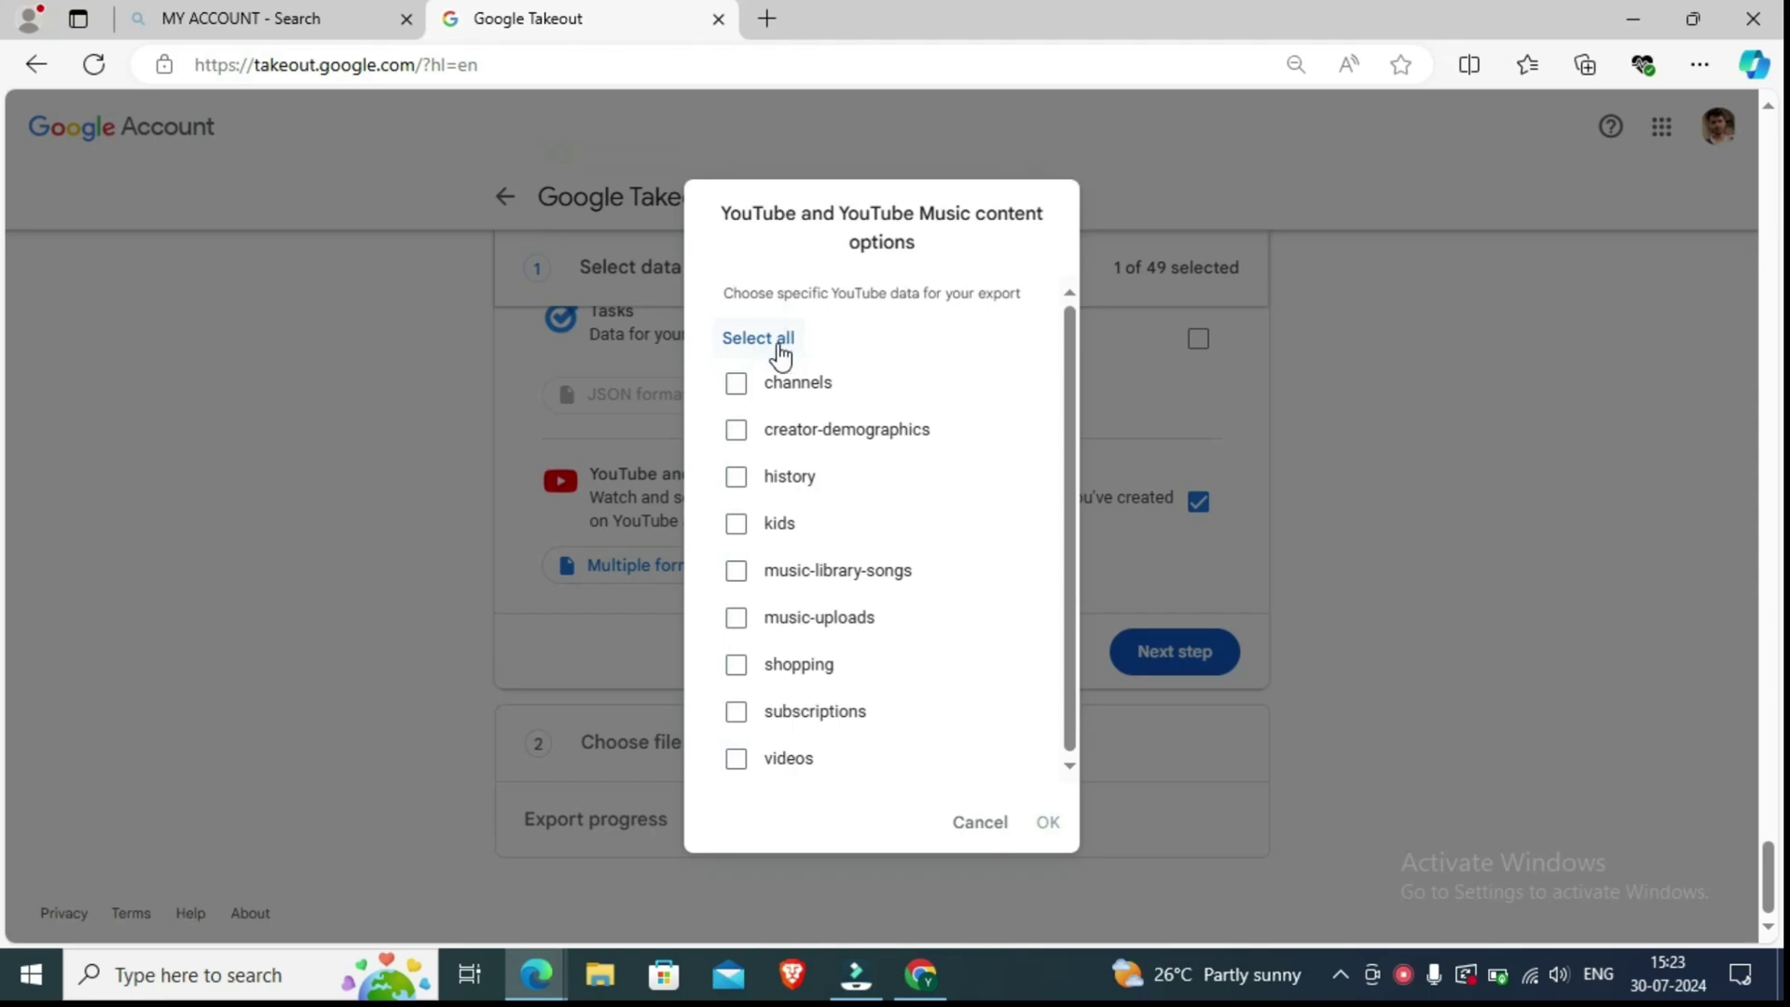
left_click(781, 355)
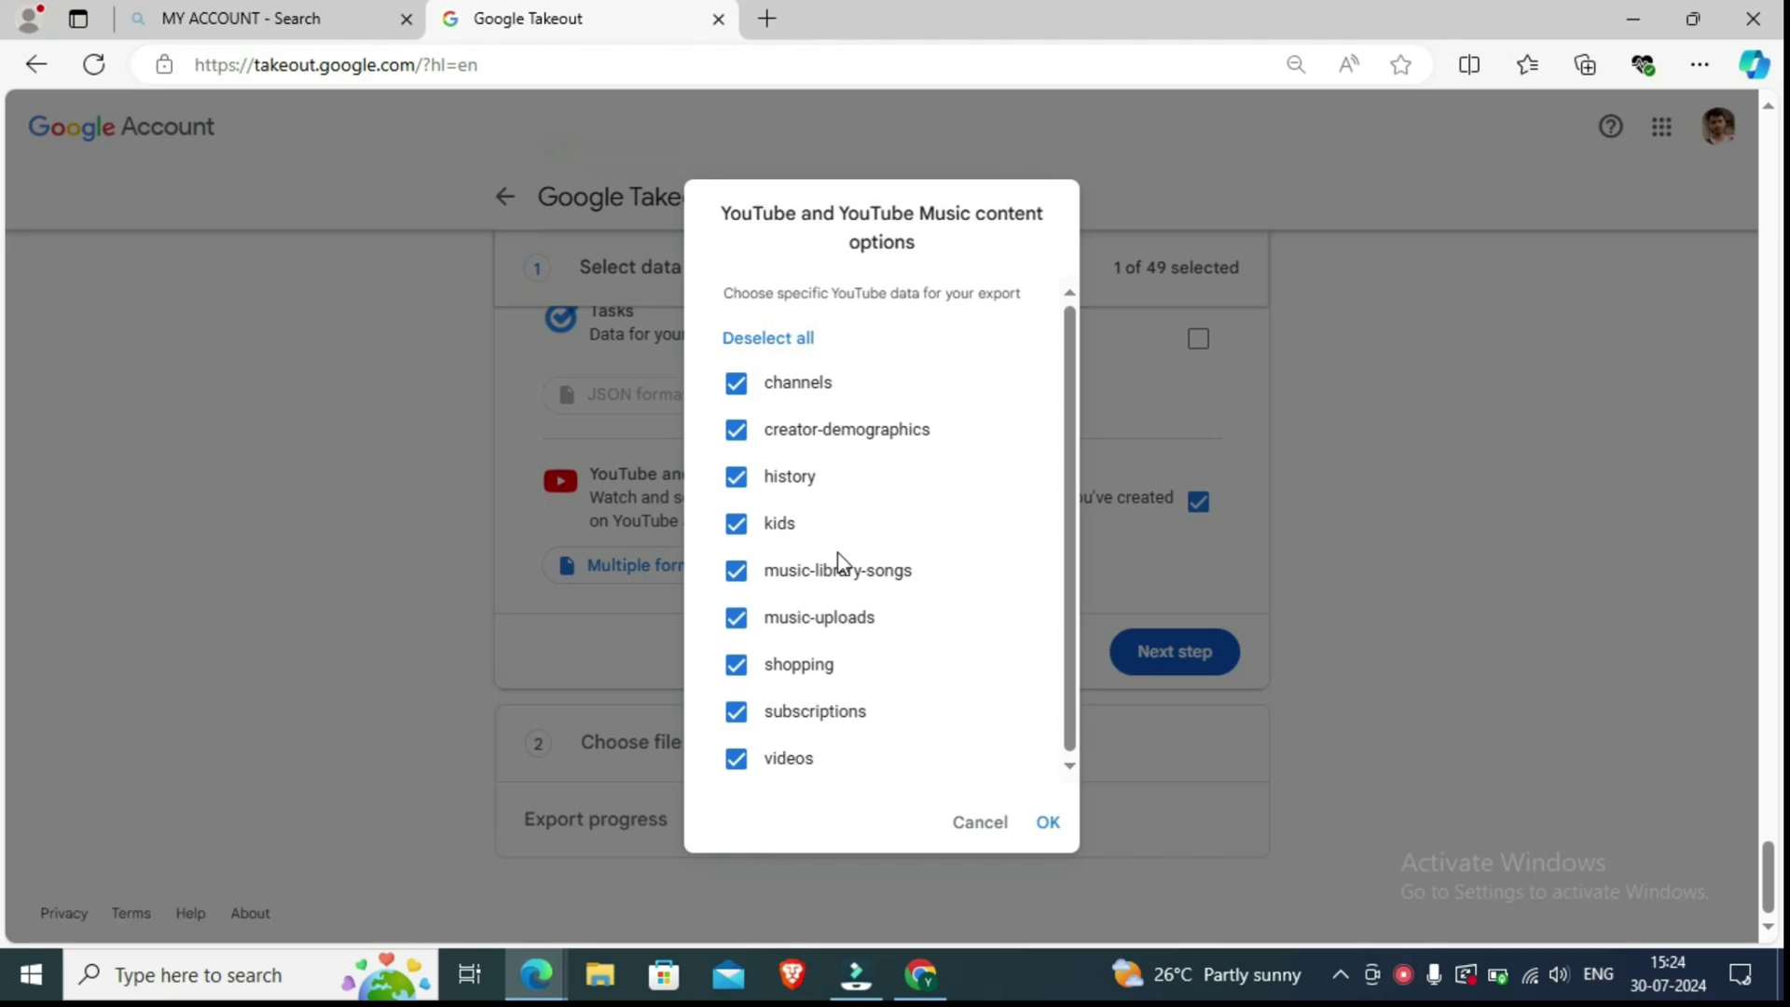
left_click(781, 341)
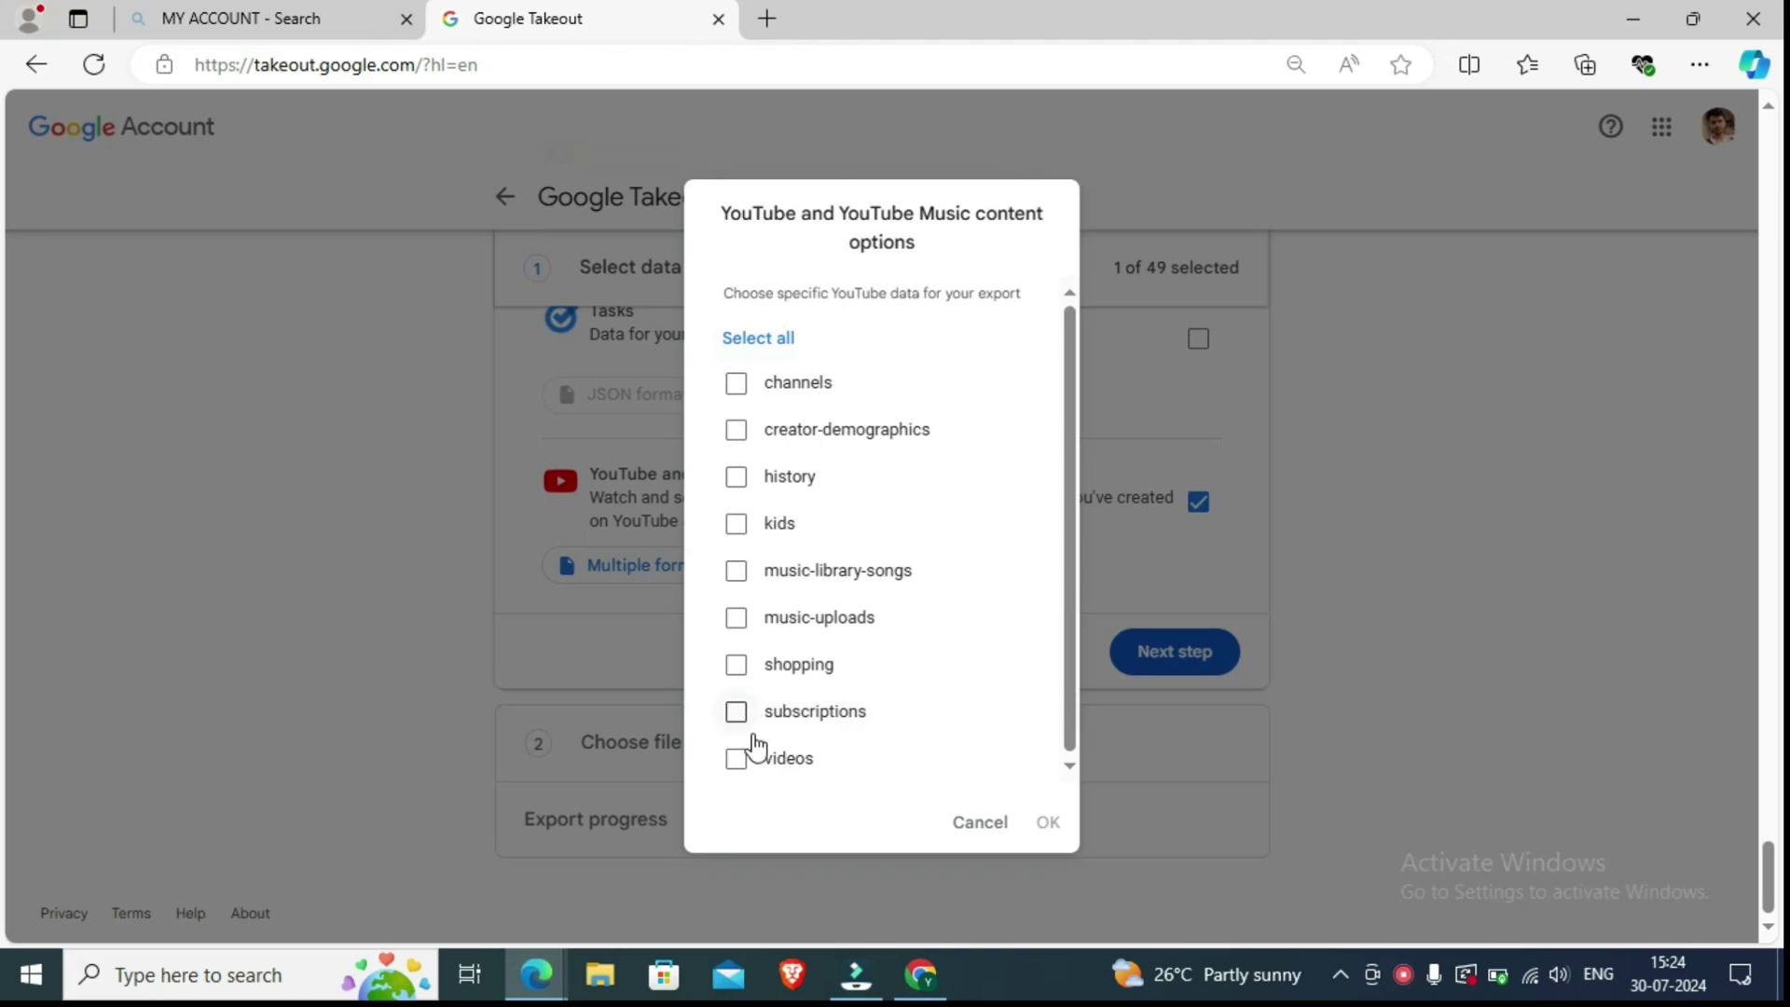
left_click(739, 764)
left_click(1069, 552)
Clear all YouTube data types again, keep only videos, and confirm with OK.
left_click(746, 339)
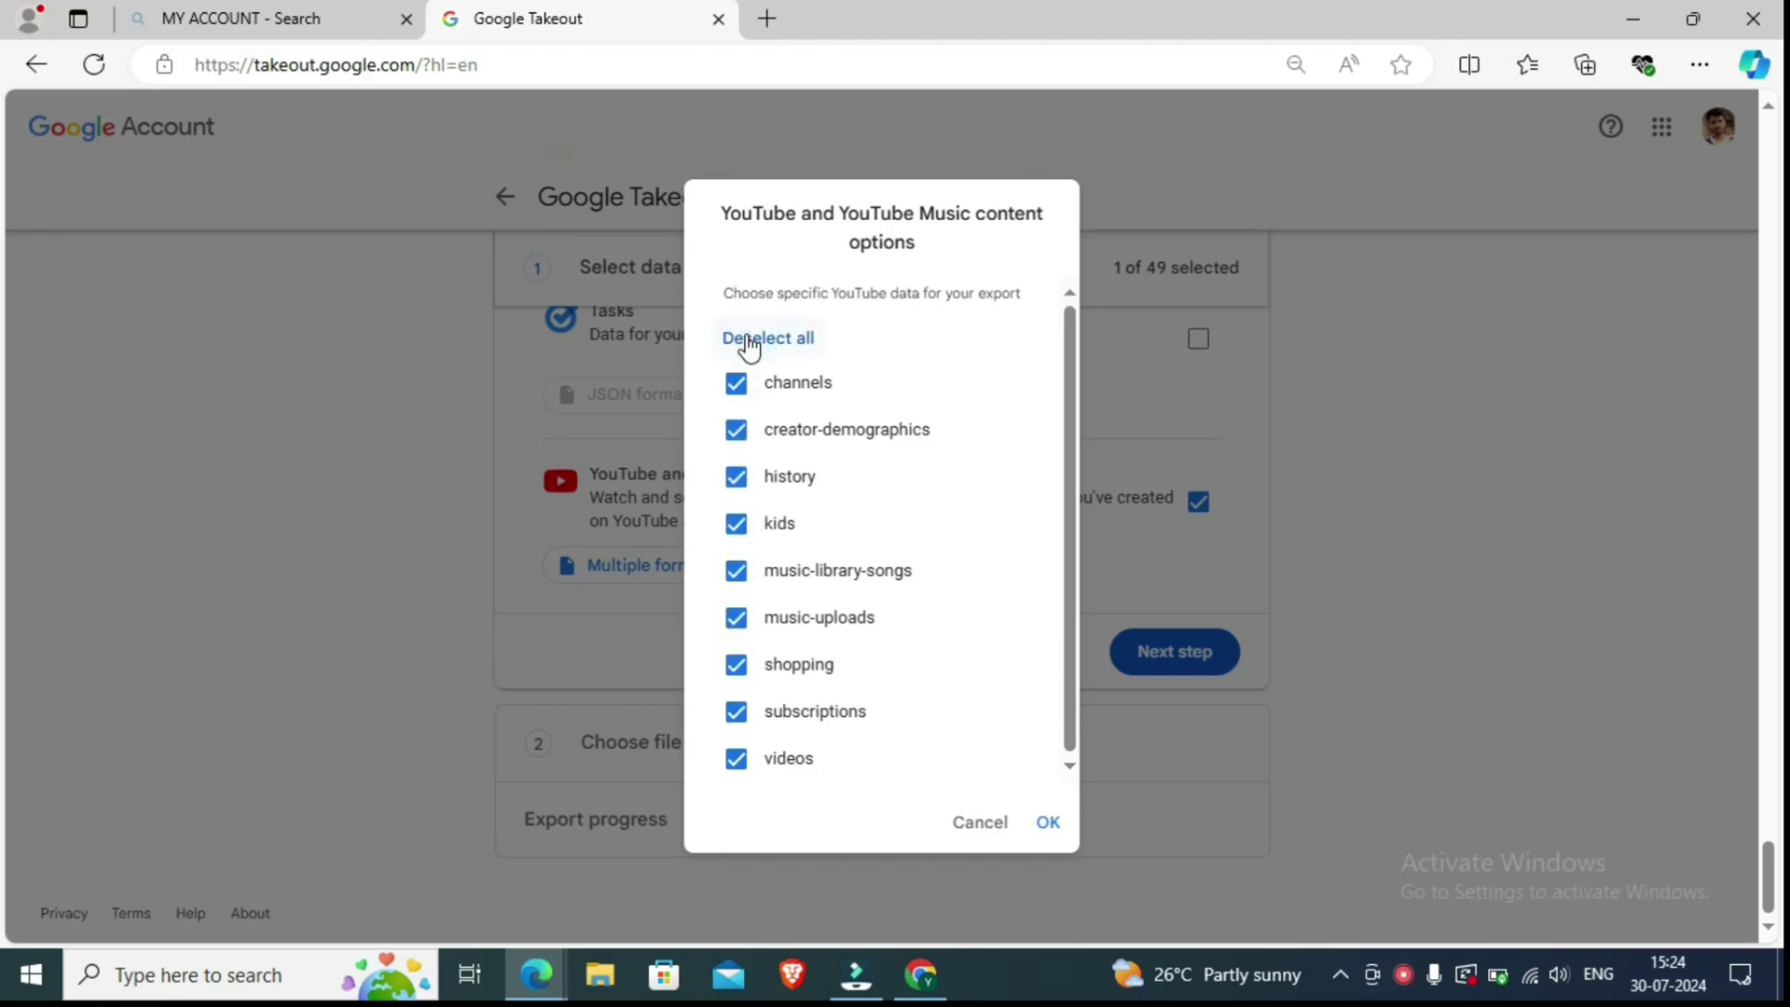
left_click(736, 384)
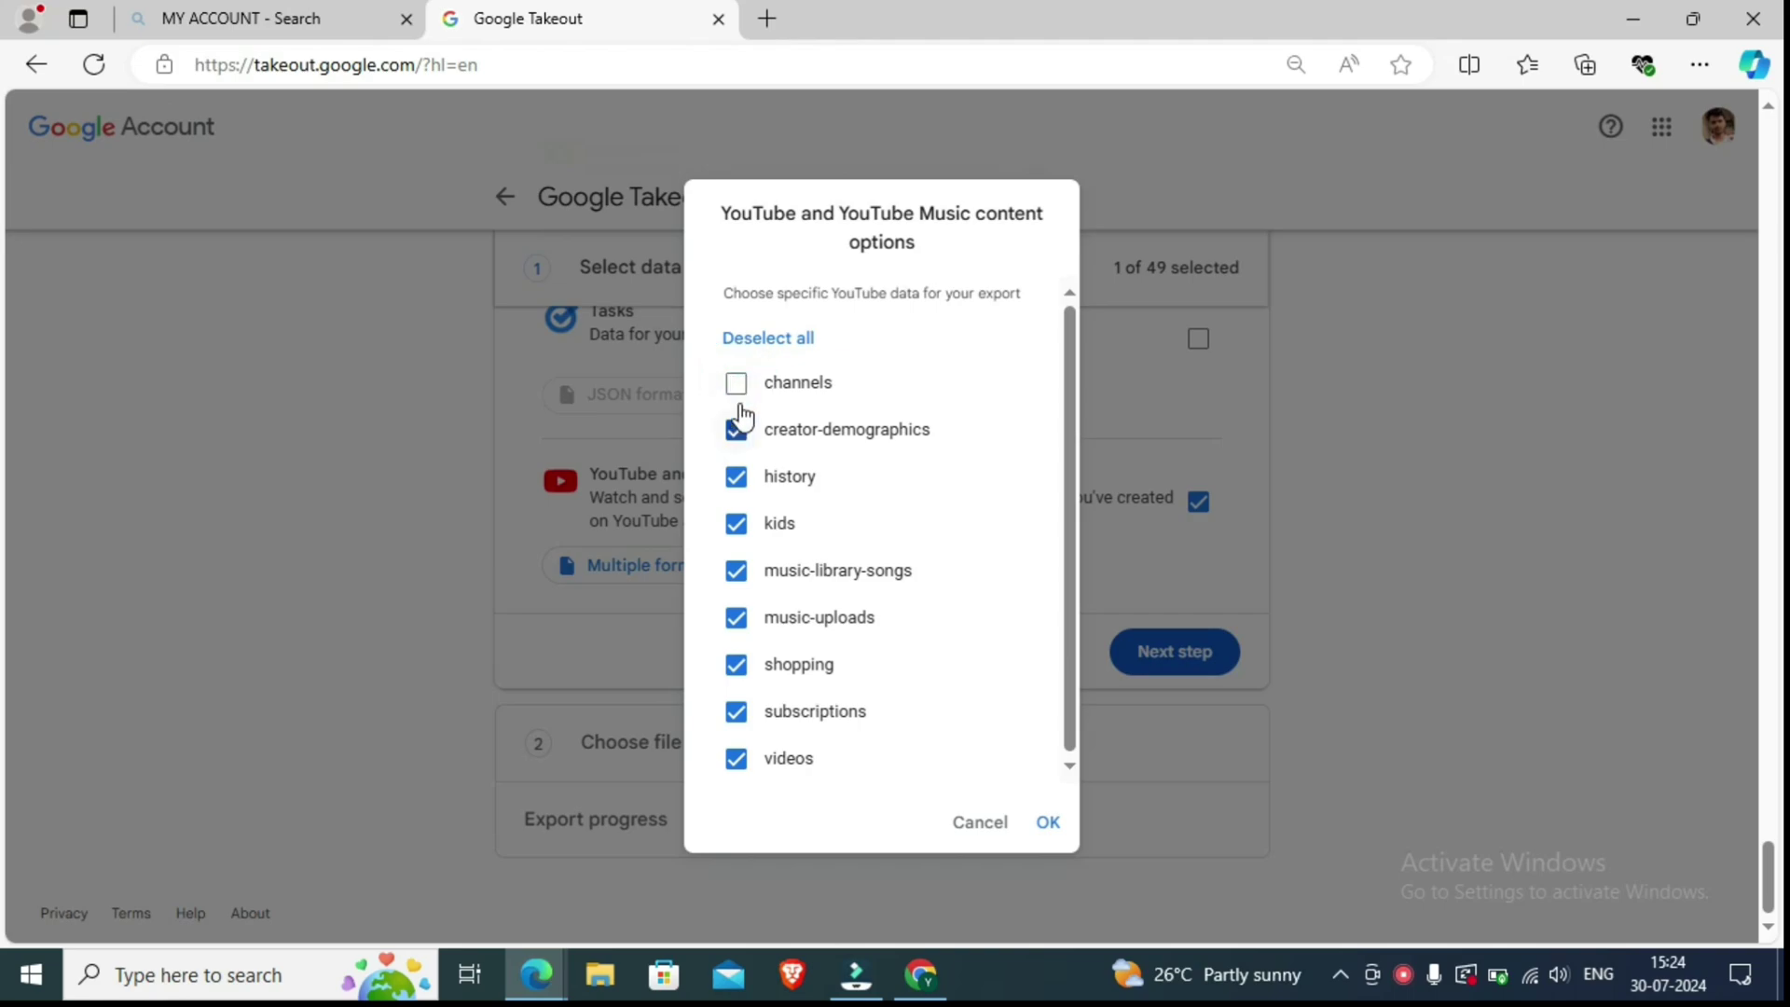
left_click(760, 347)
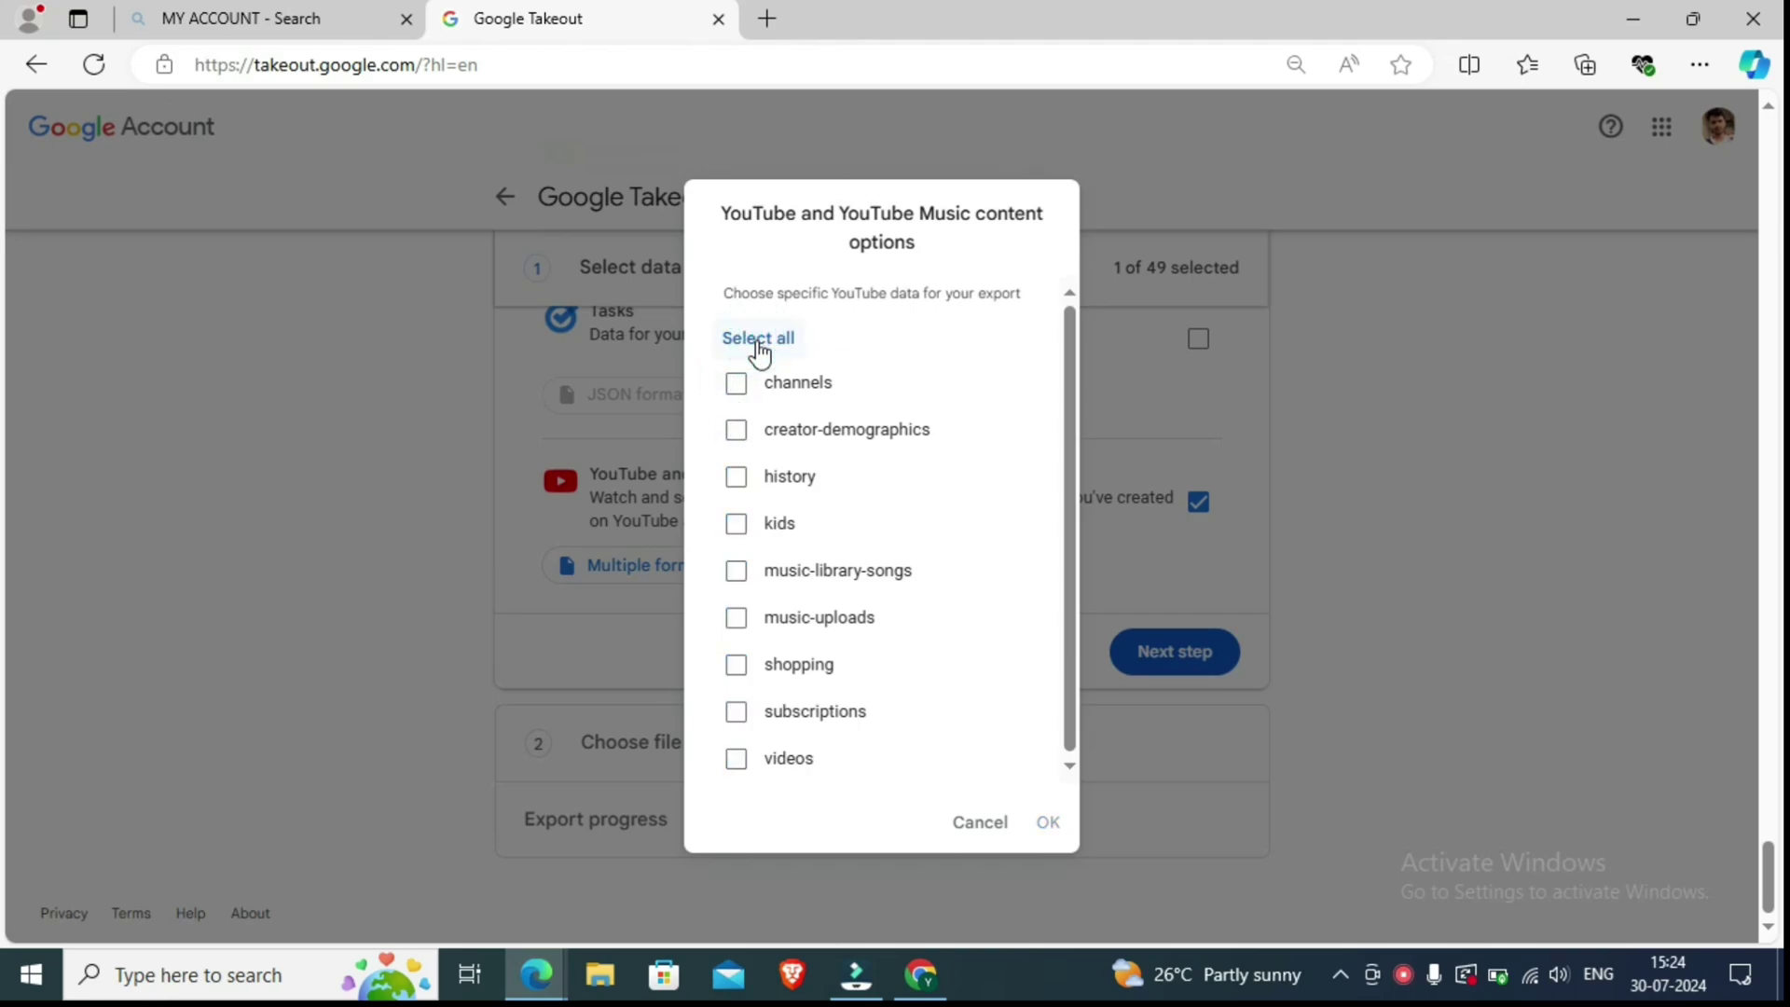
left_click(736, 760)
left_click(1049, 824)
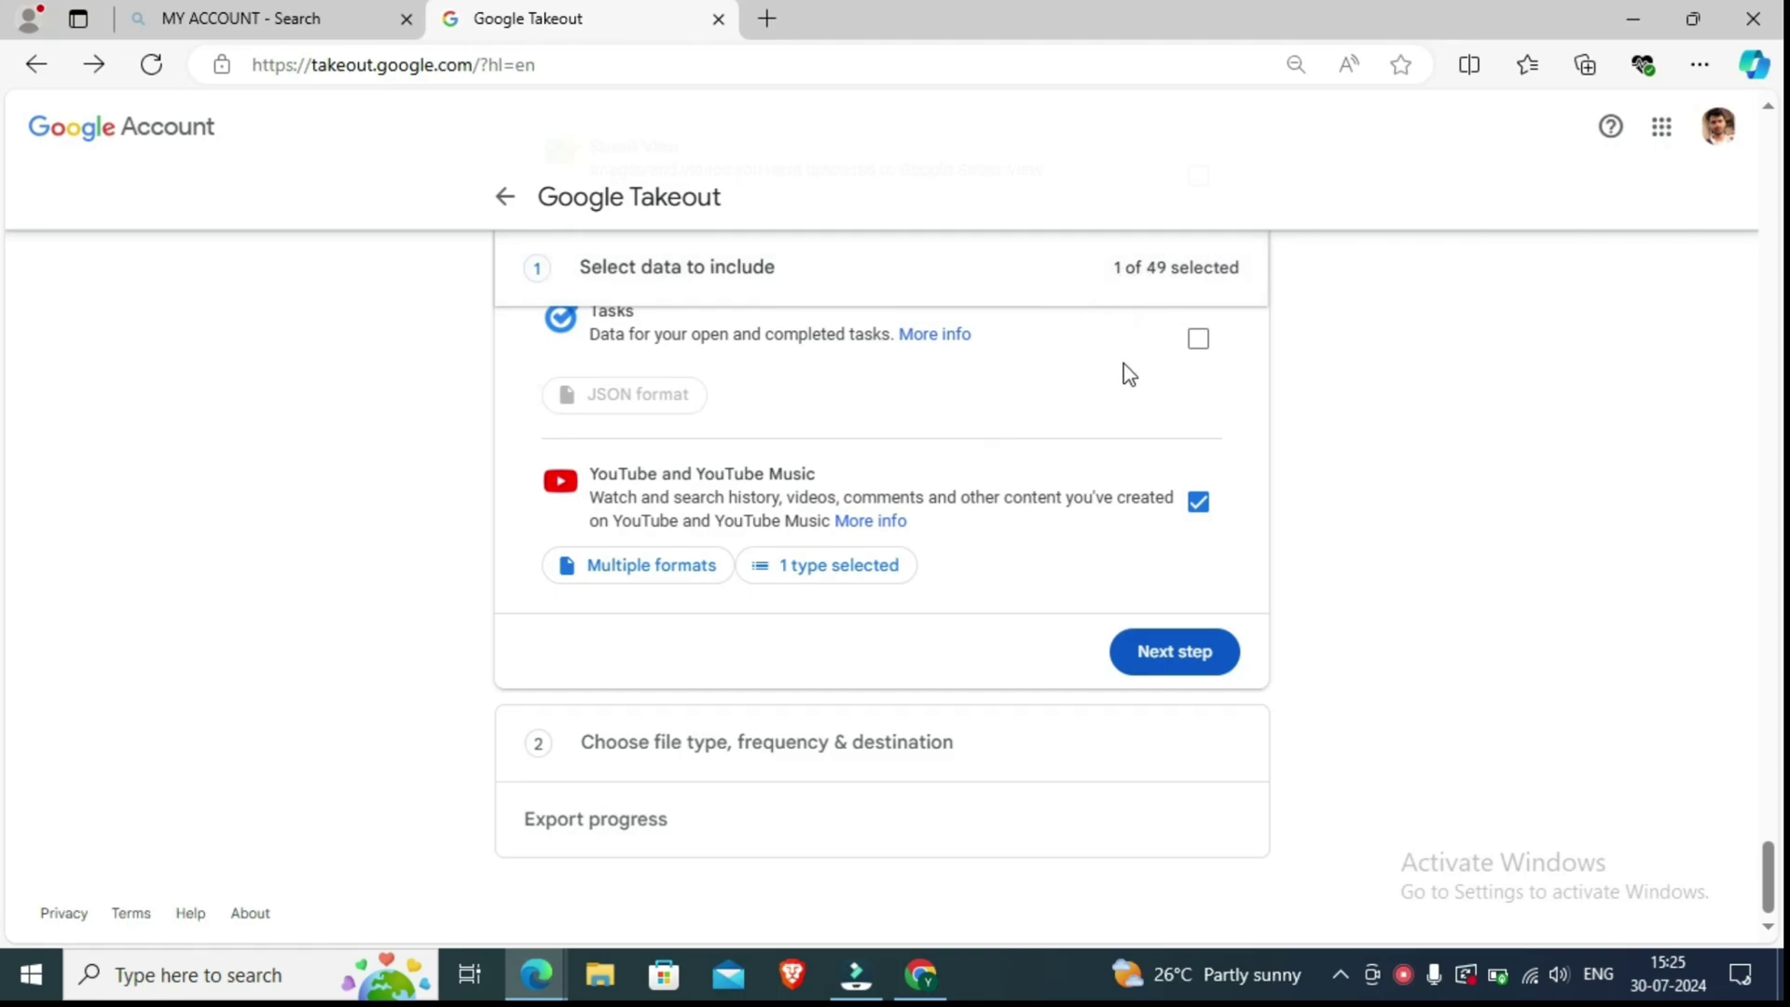
Leave Tasks unselected and advance to the file type, frequency and destination step.
left_click(1199, 354)
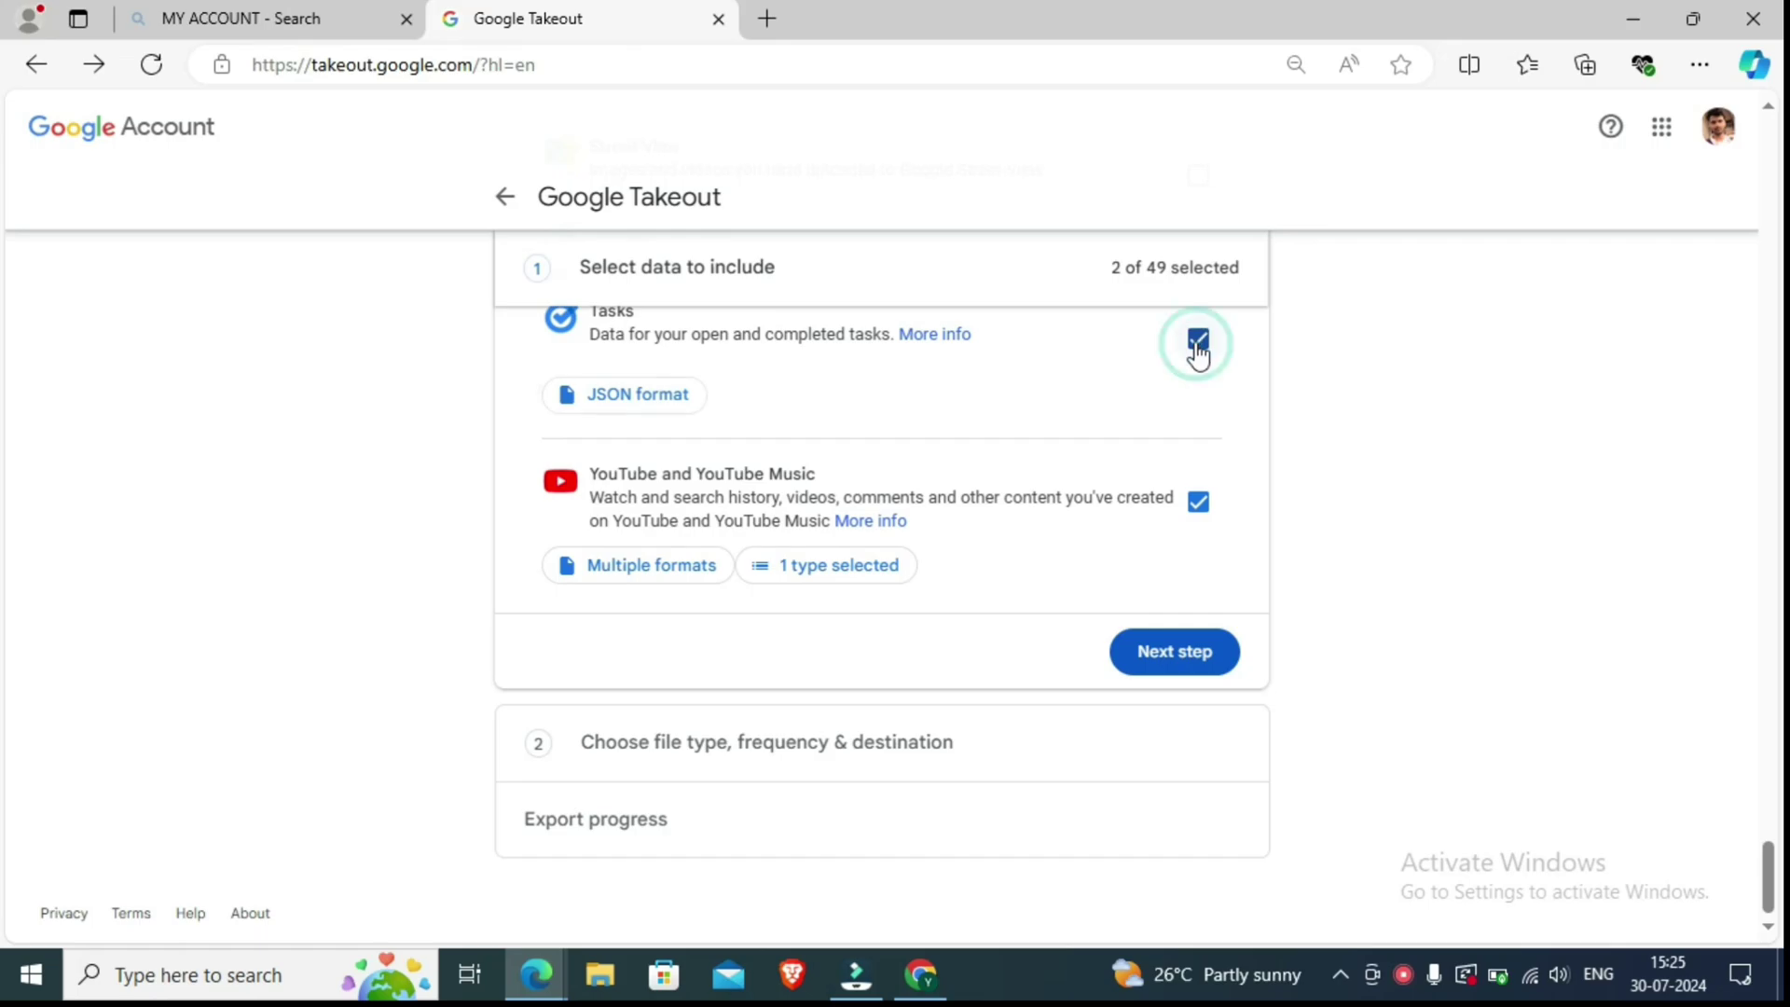
left_click(1200, 357)
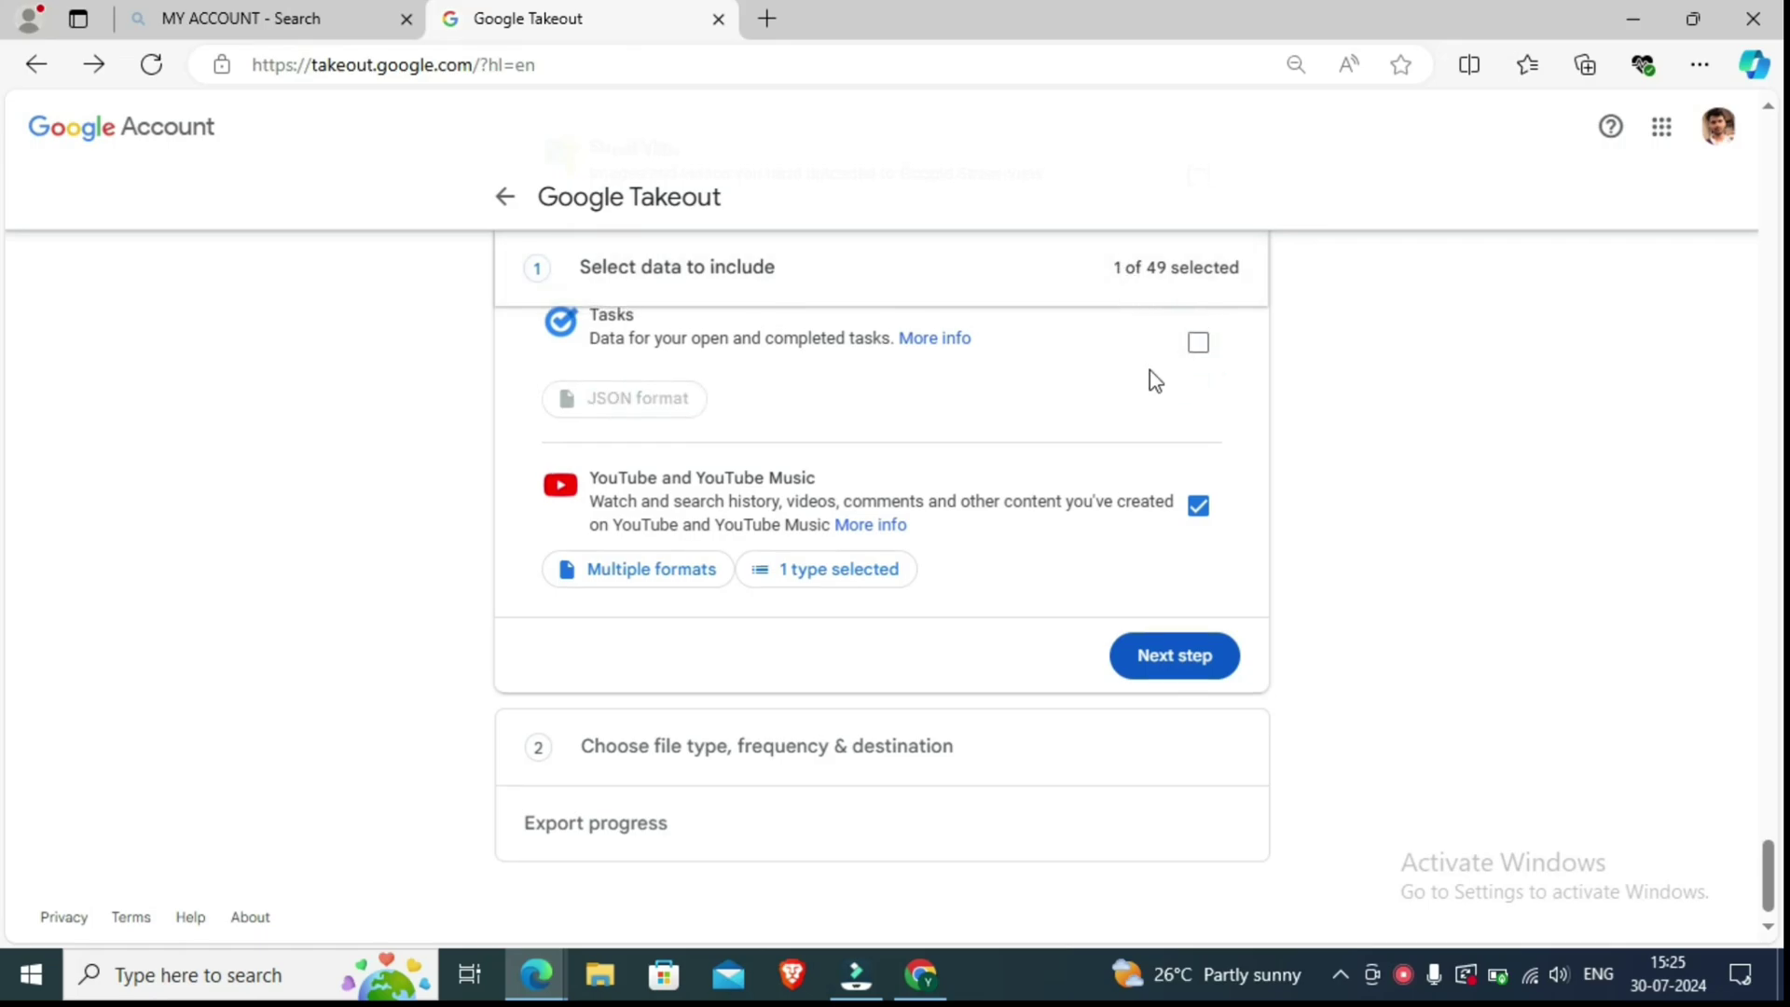
scroll(1152, 380, "up", 8)
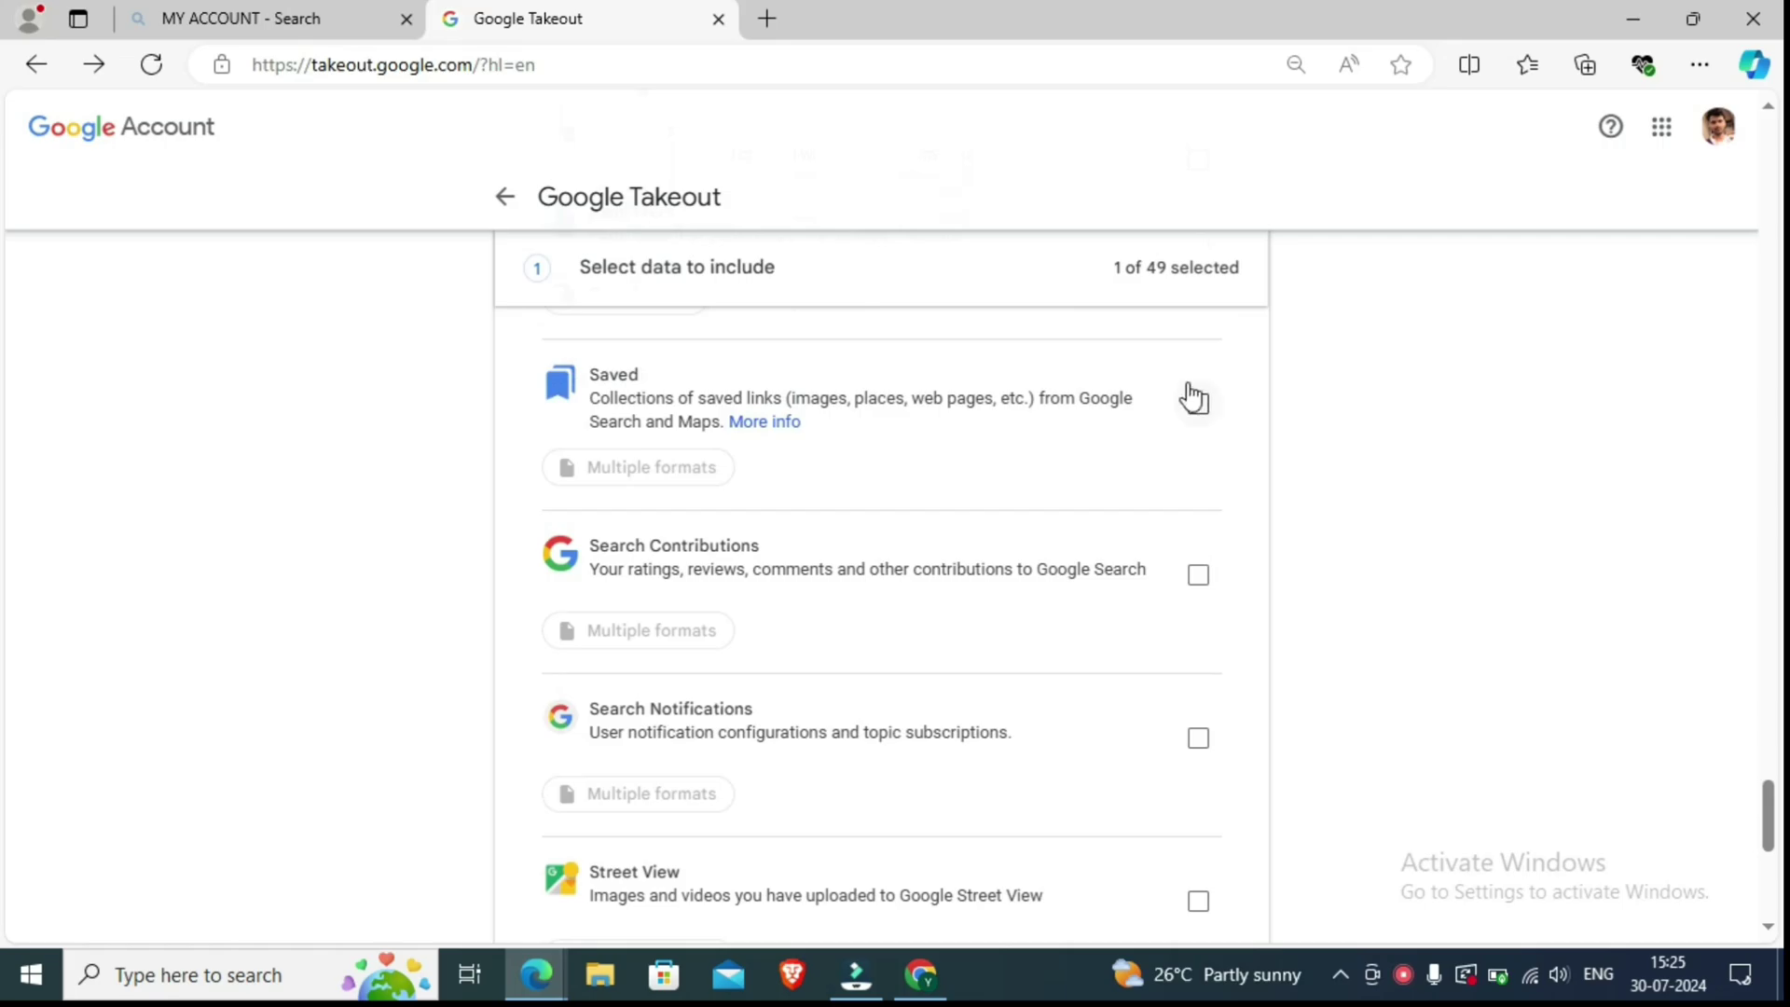
scroll(1199, 467, "down", 4)
scroll(1203, 496, "down", 3)
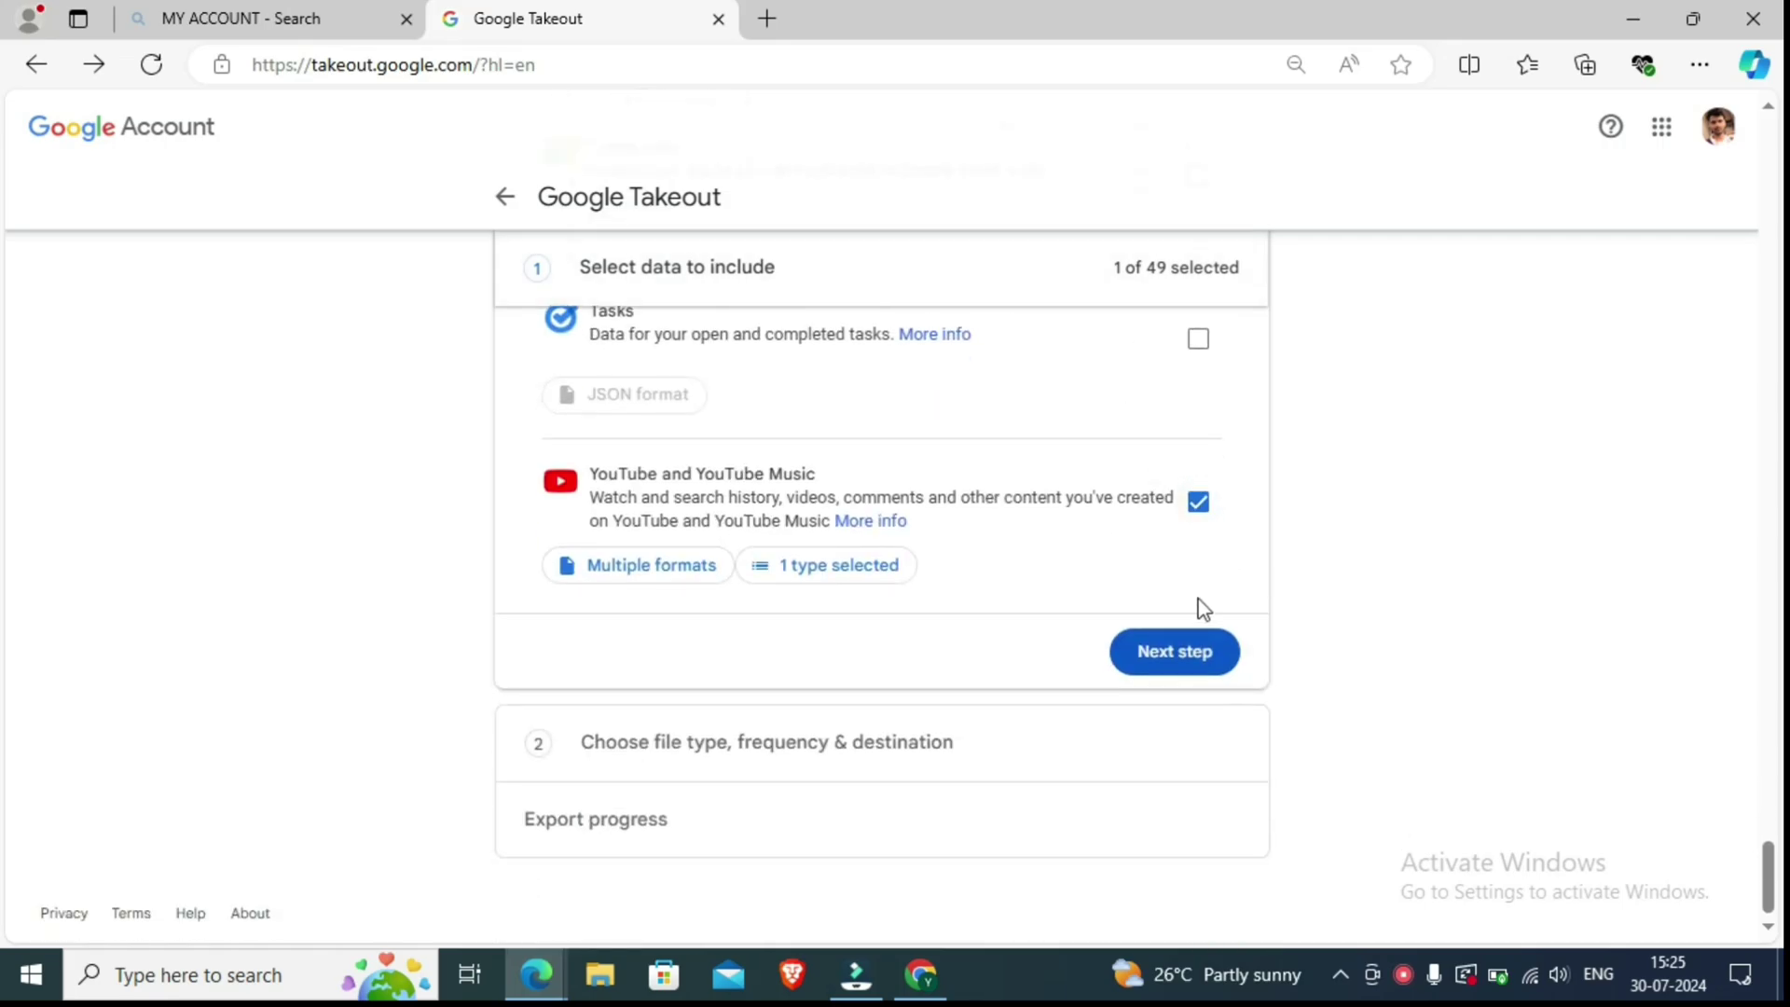
left_click(1174, 655)
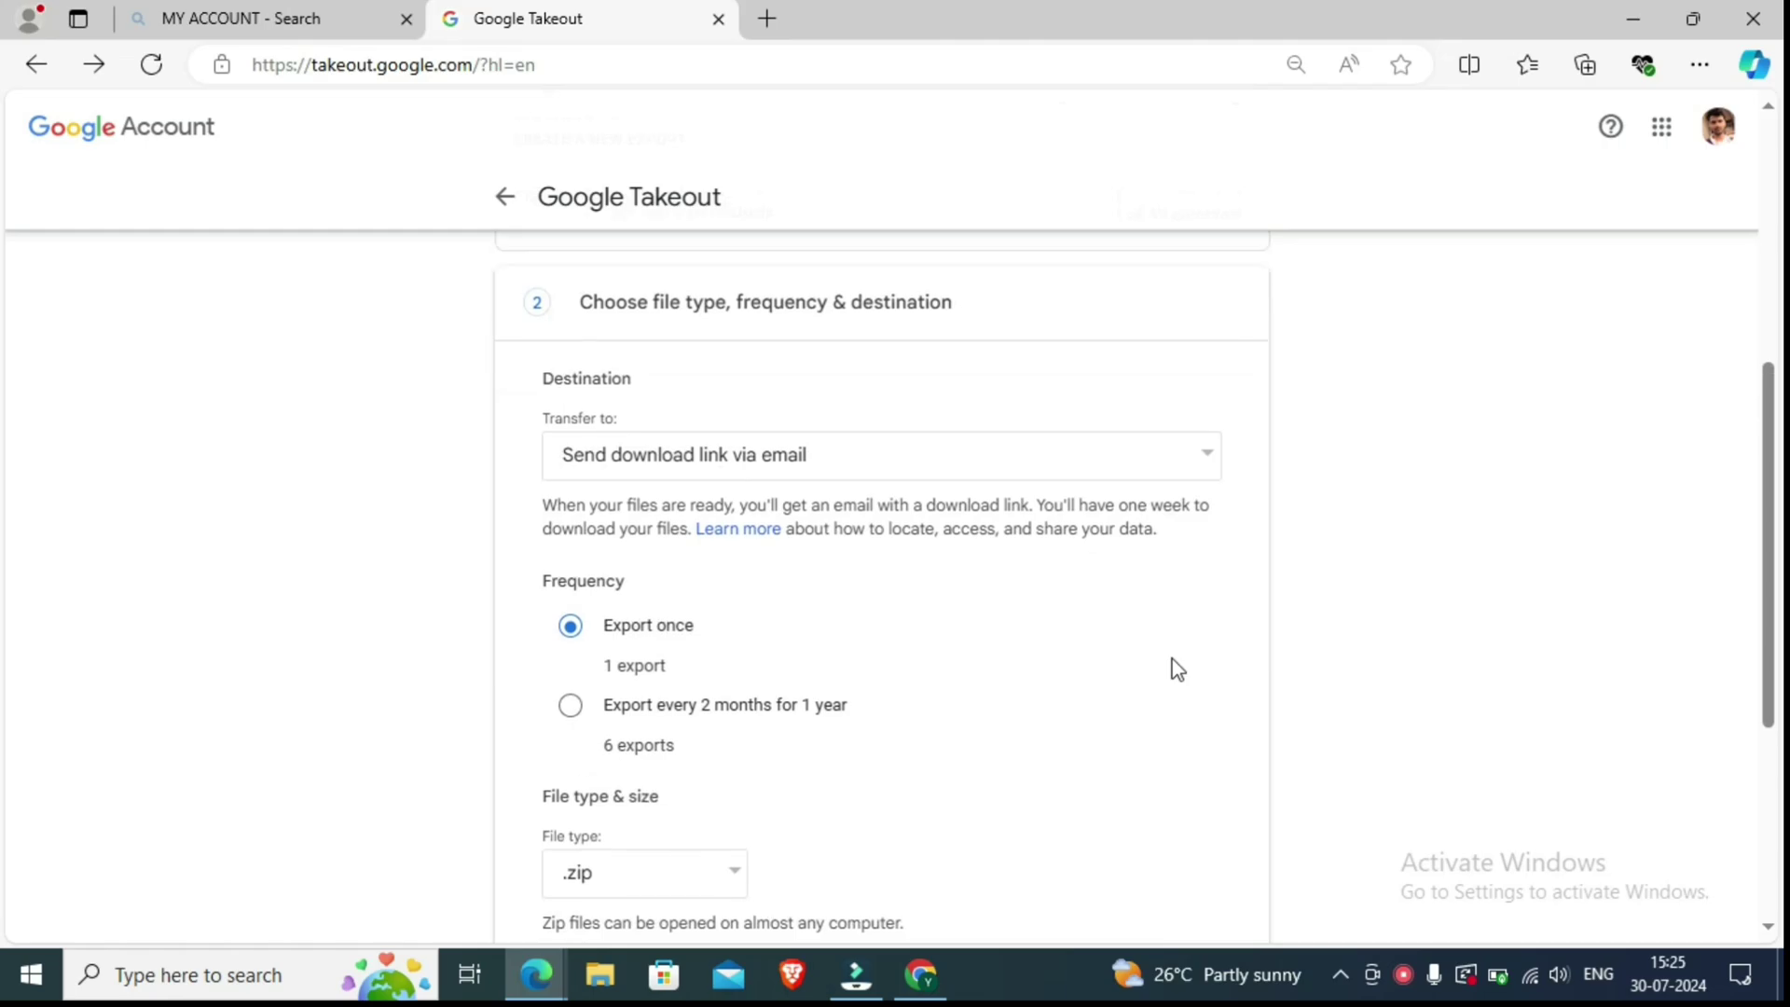
scroll(1171, 658, "up", 3)
scroll(1115, 559, "down", 1)
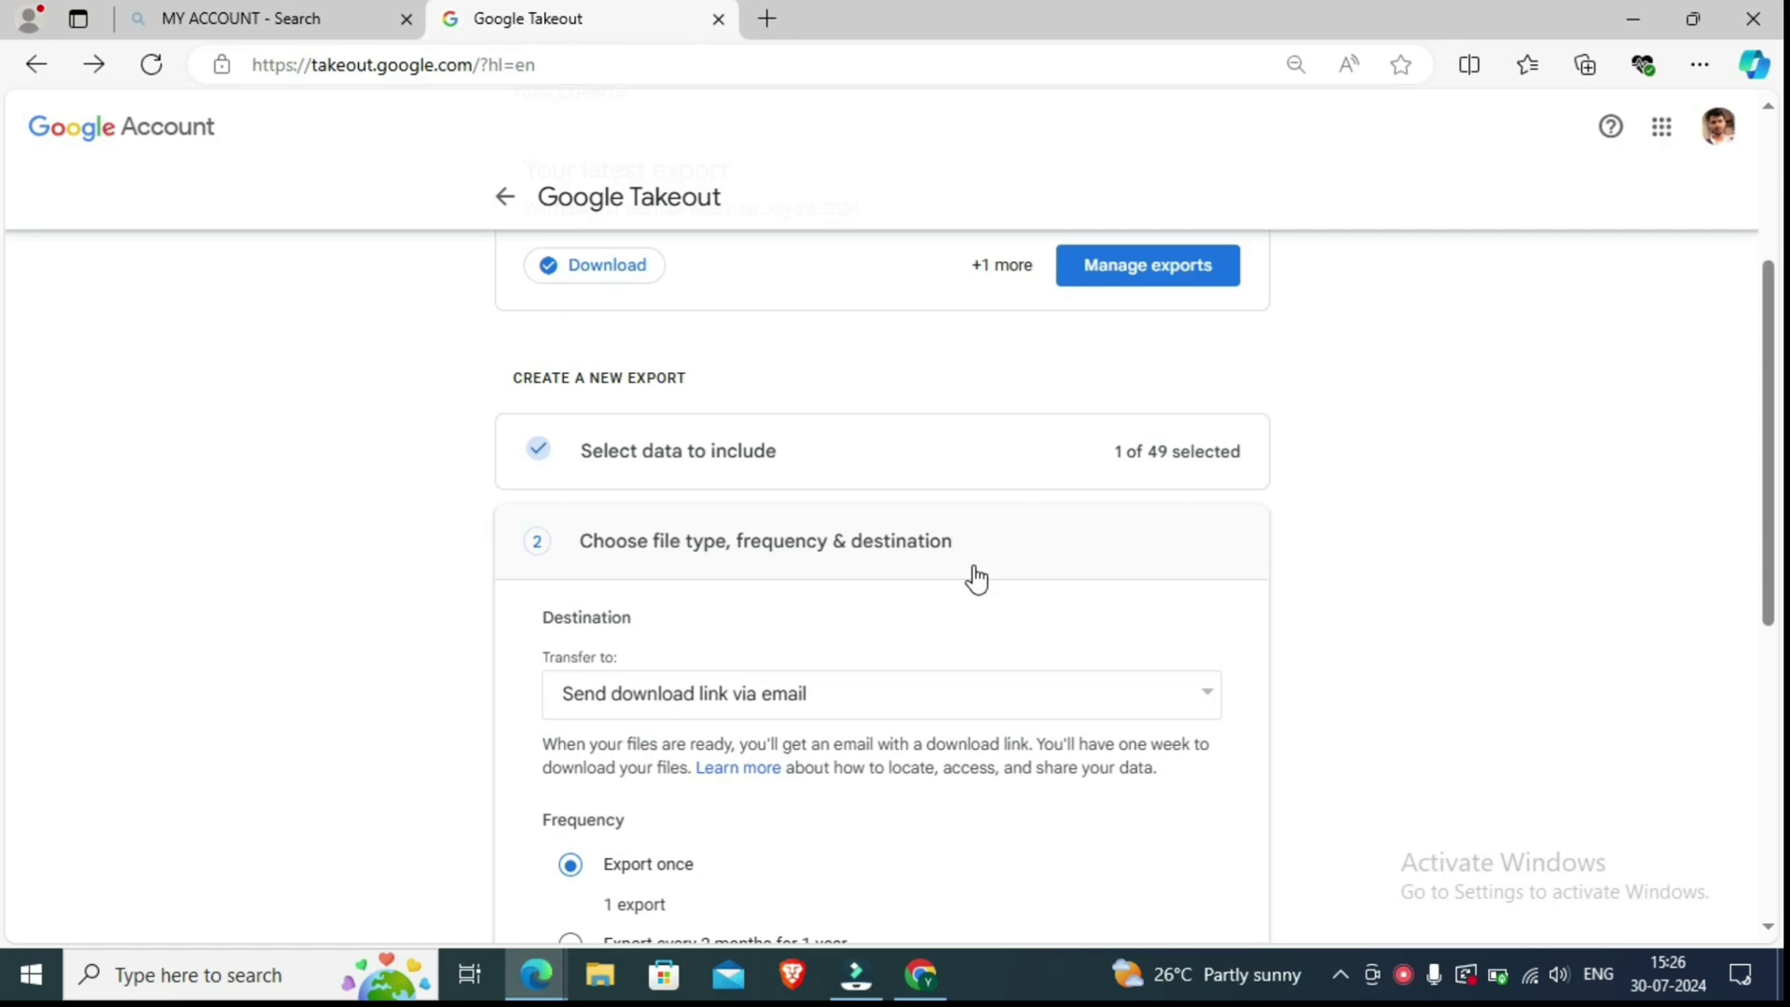
scroll(799, 467, "down", 2)
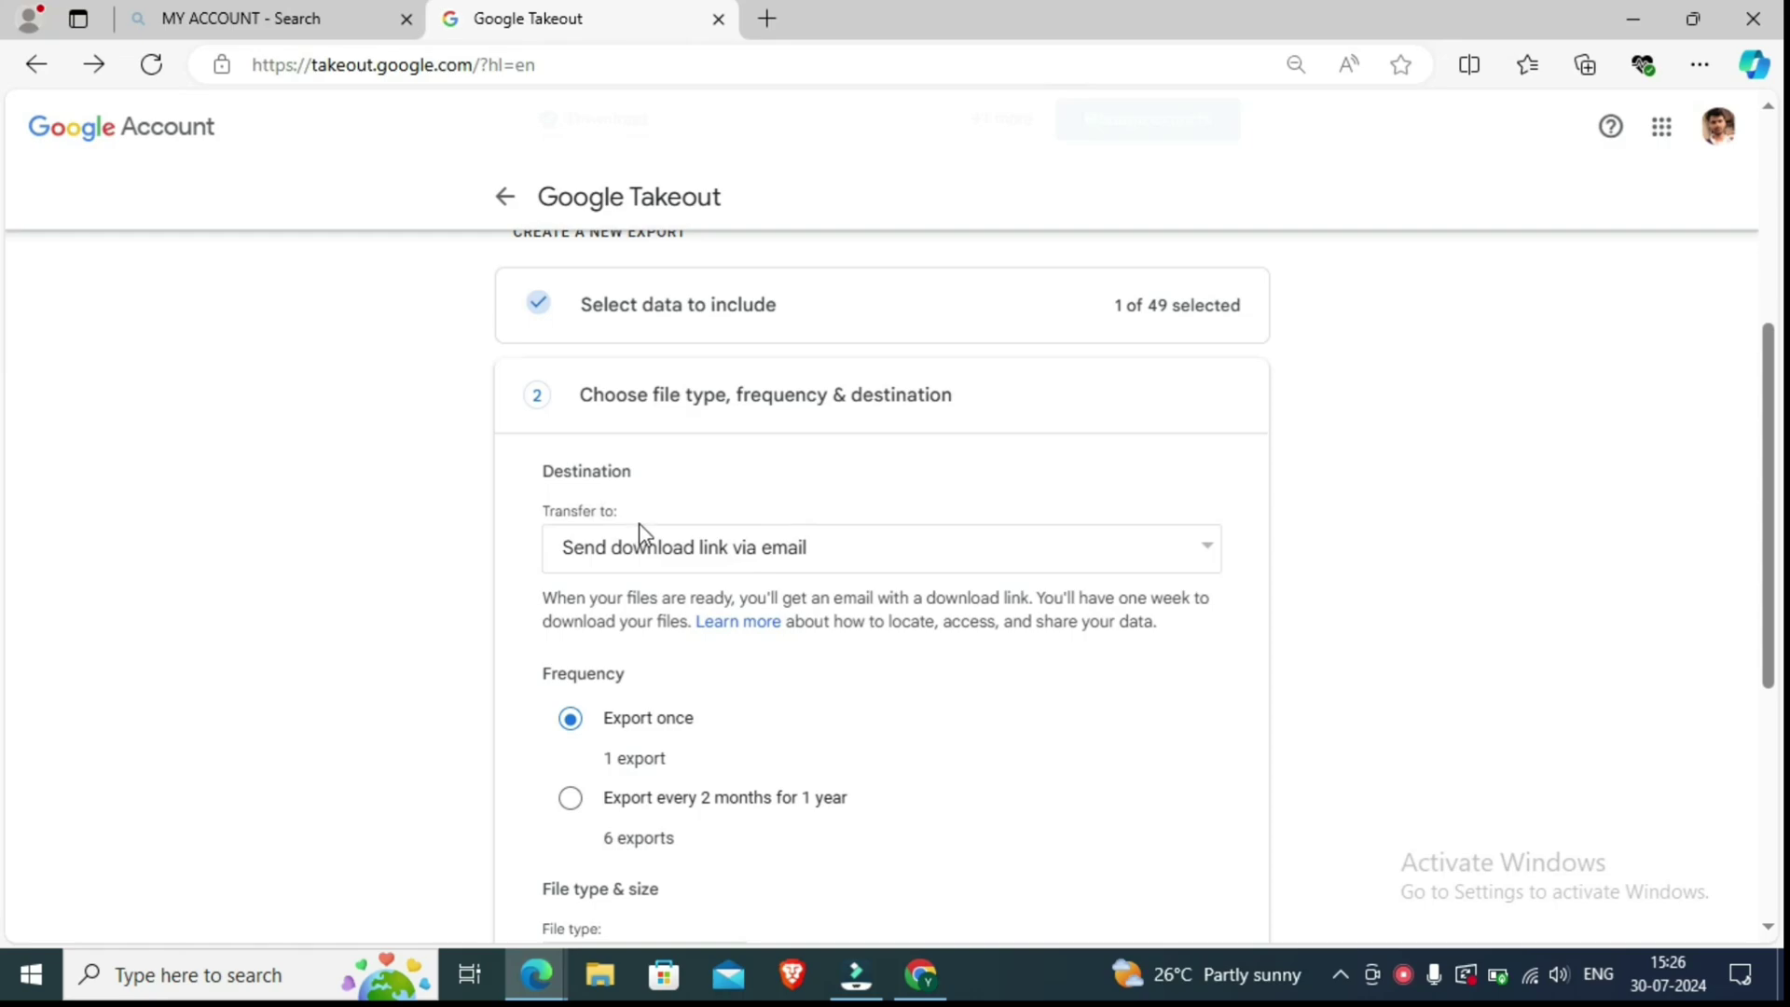
left_click(1209, 553)
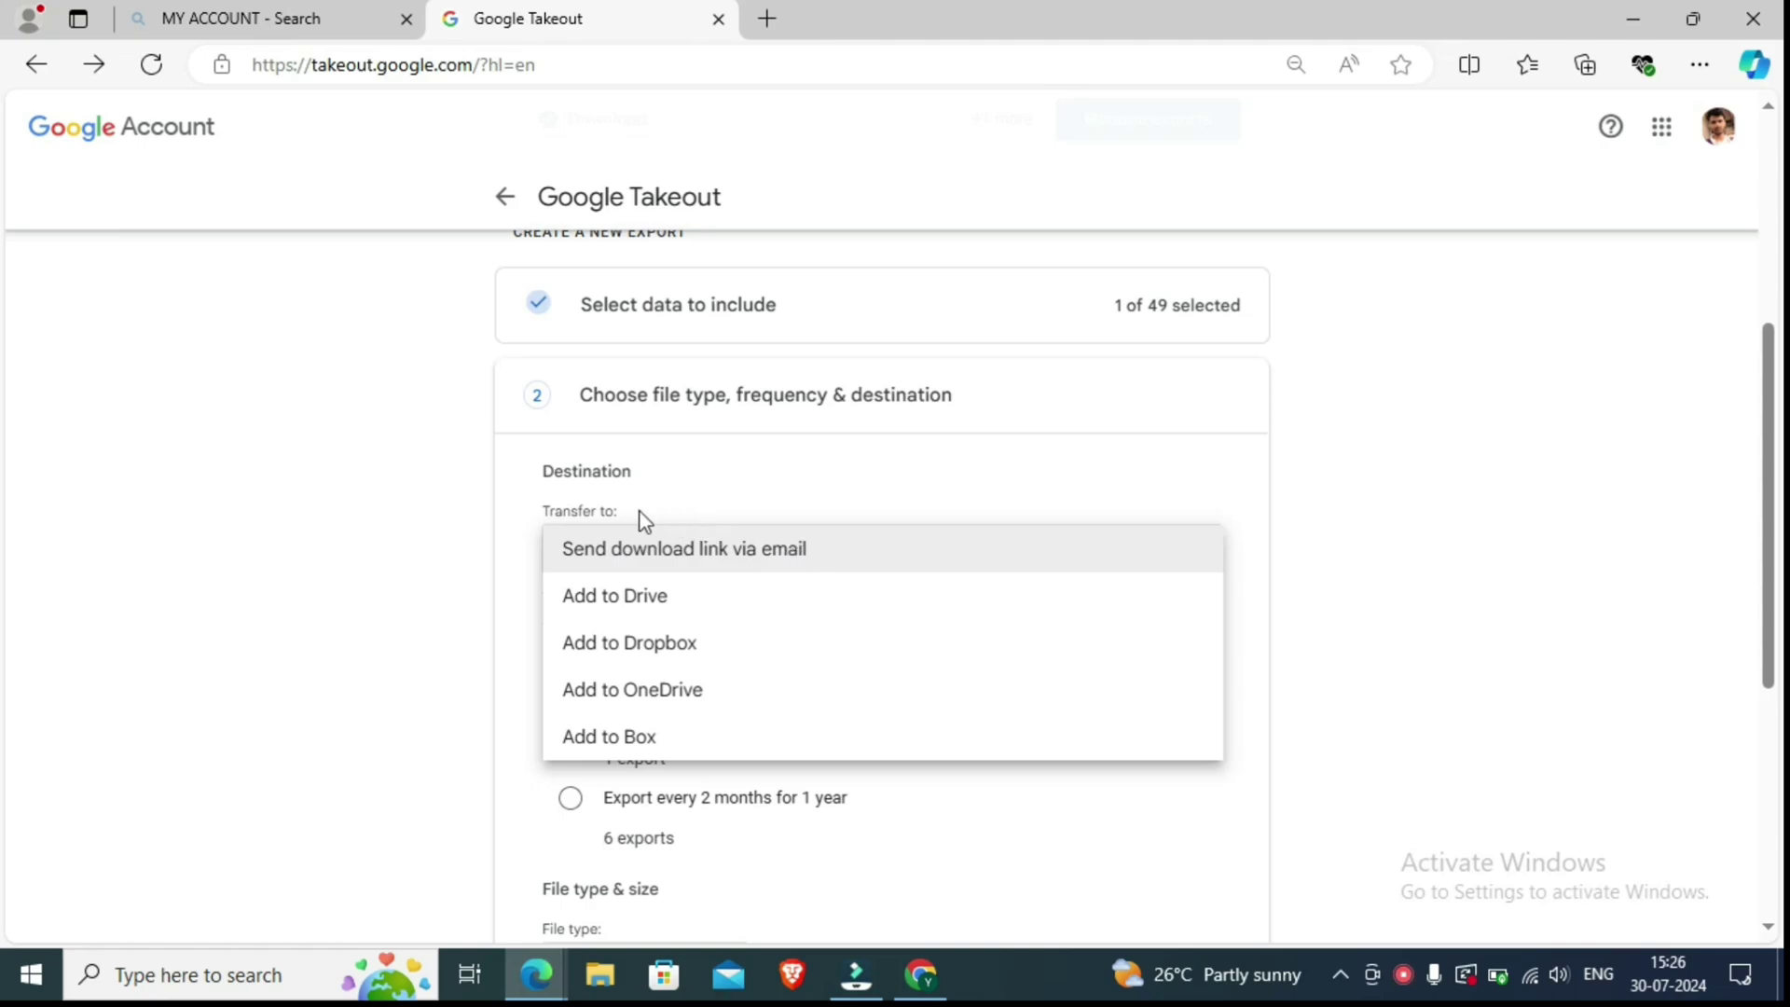
left_click(688, 559)
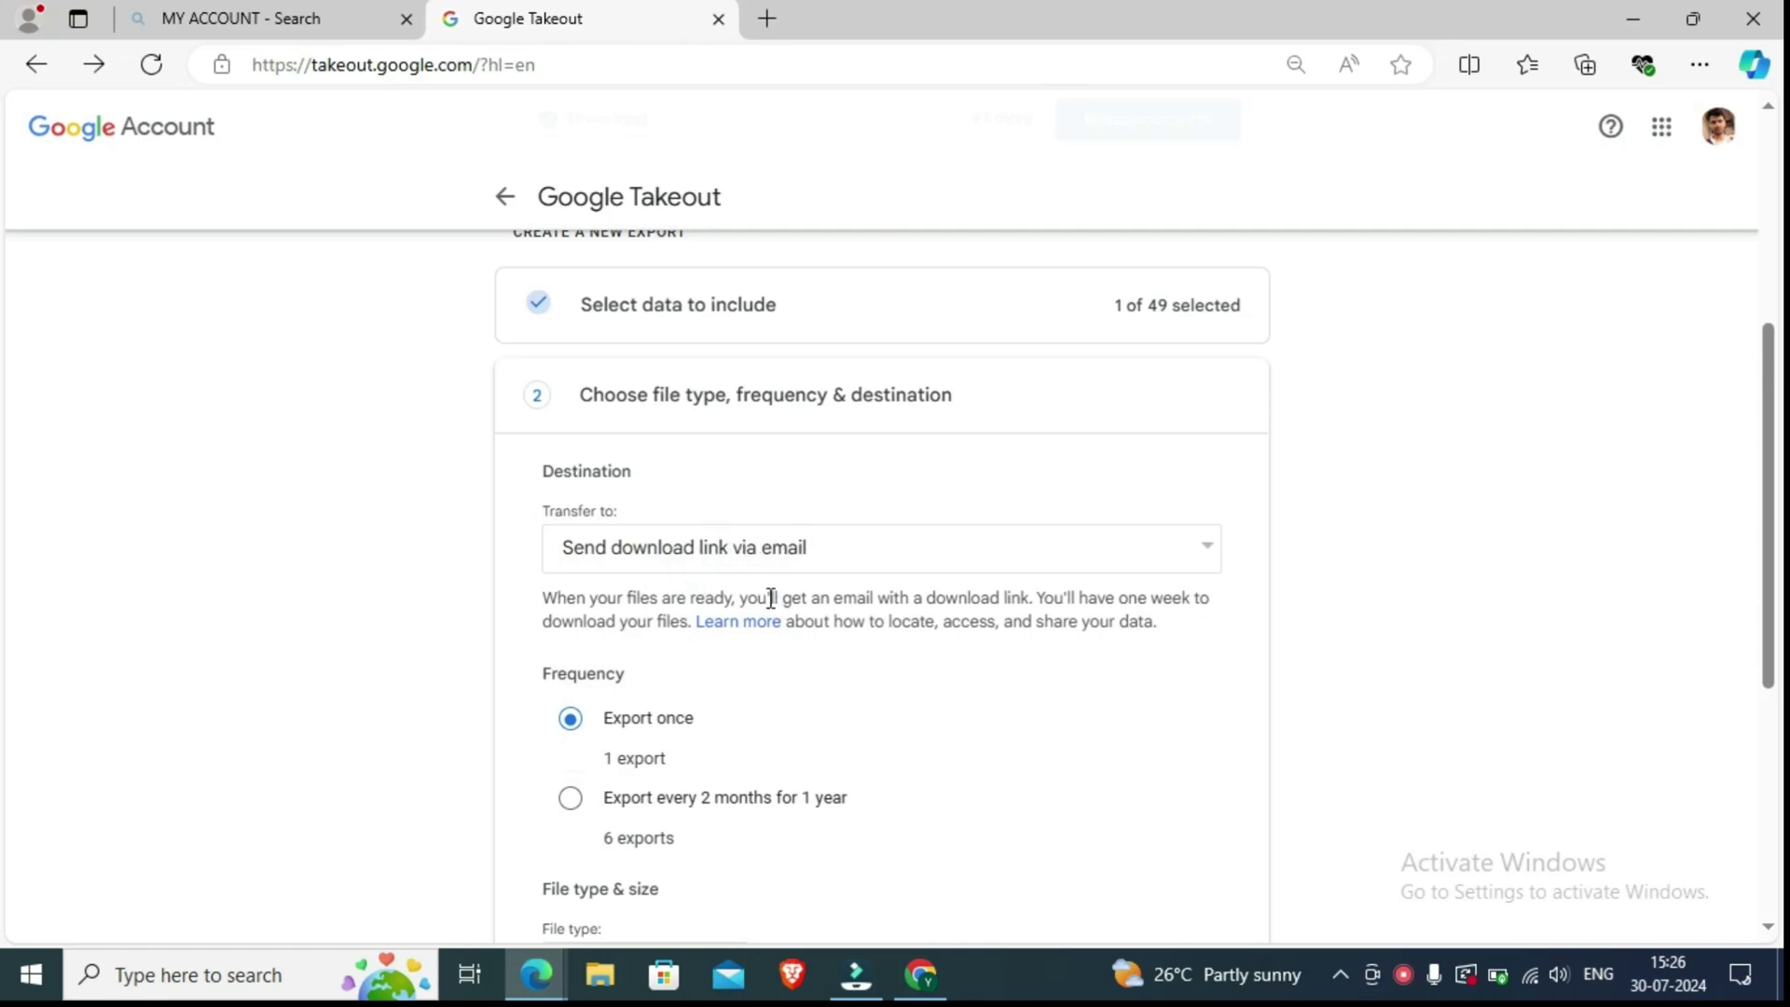
scroll(759, 634, "down", 1)
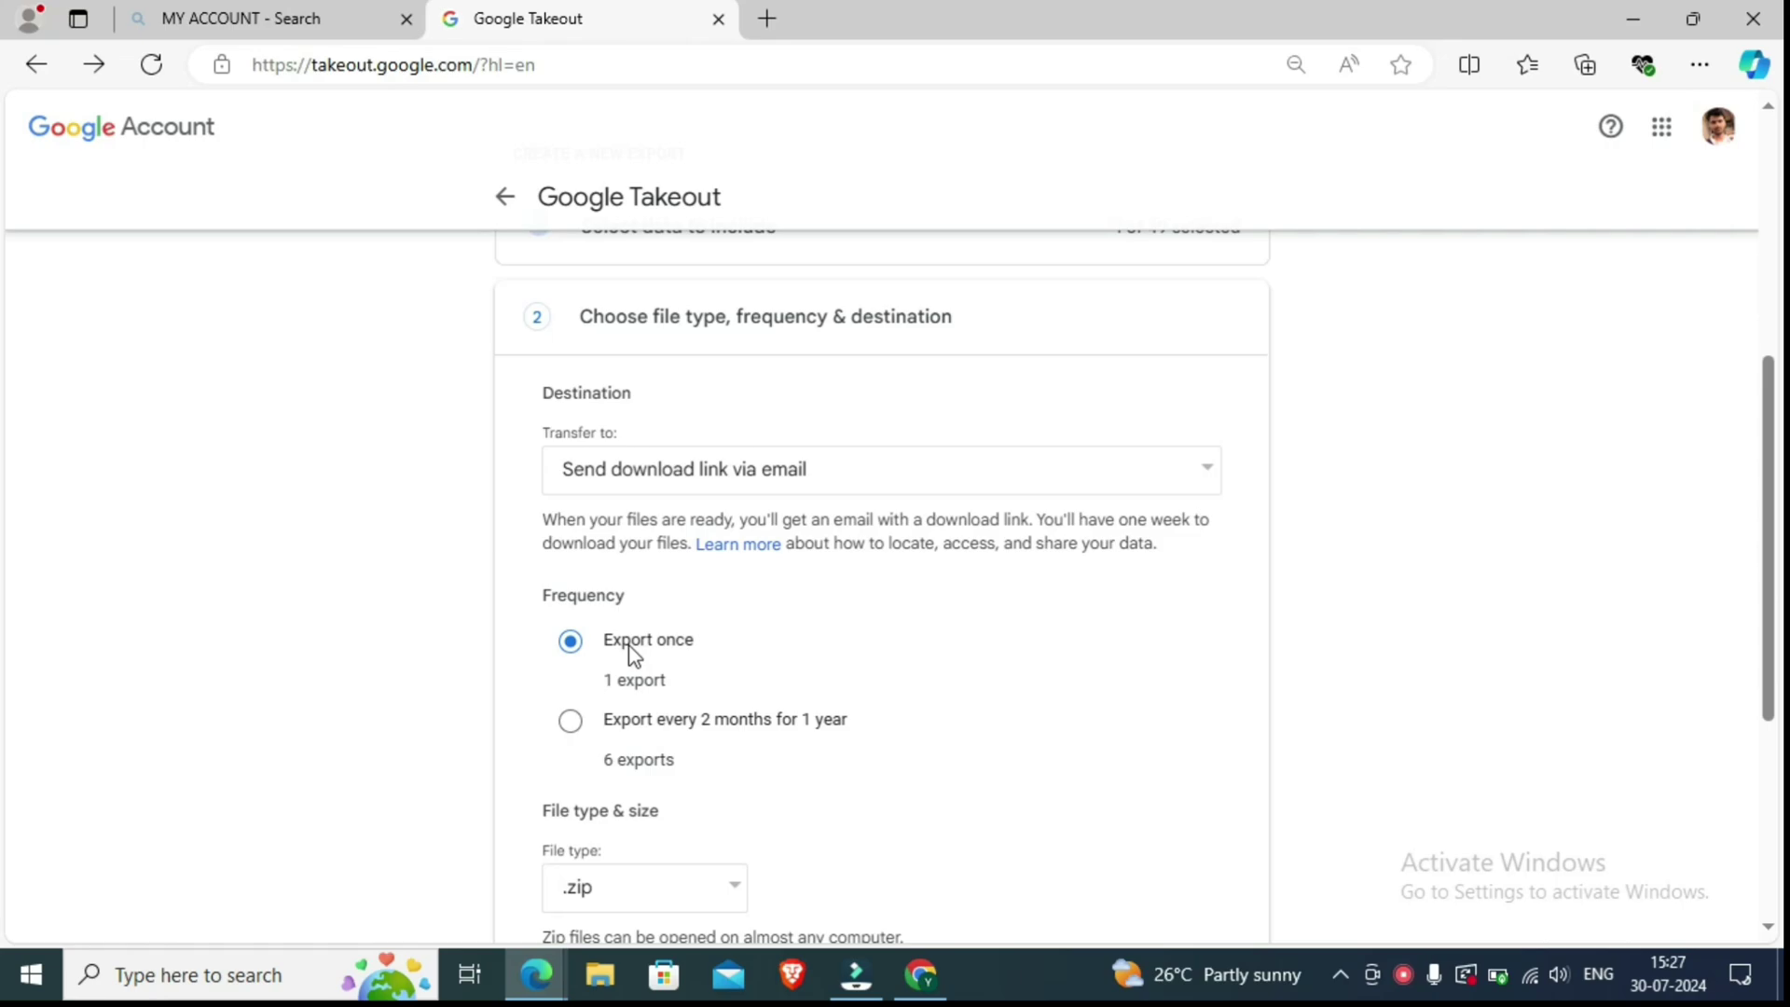
left_click(572, 724)
left_click(572, 652)
scroll(573, 652, "down", 1)
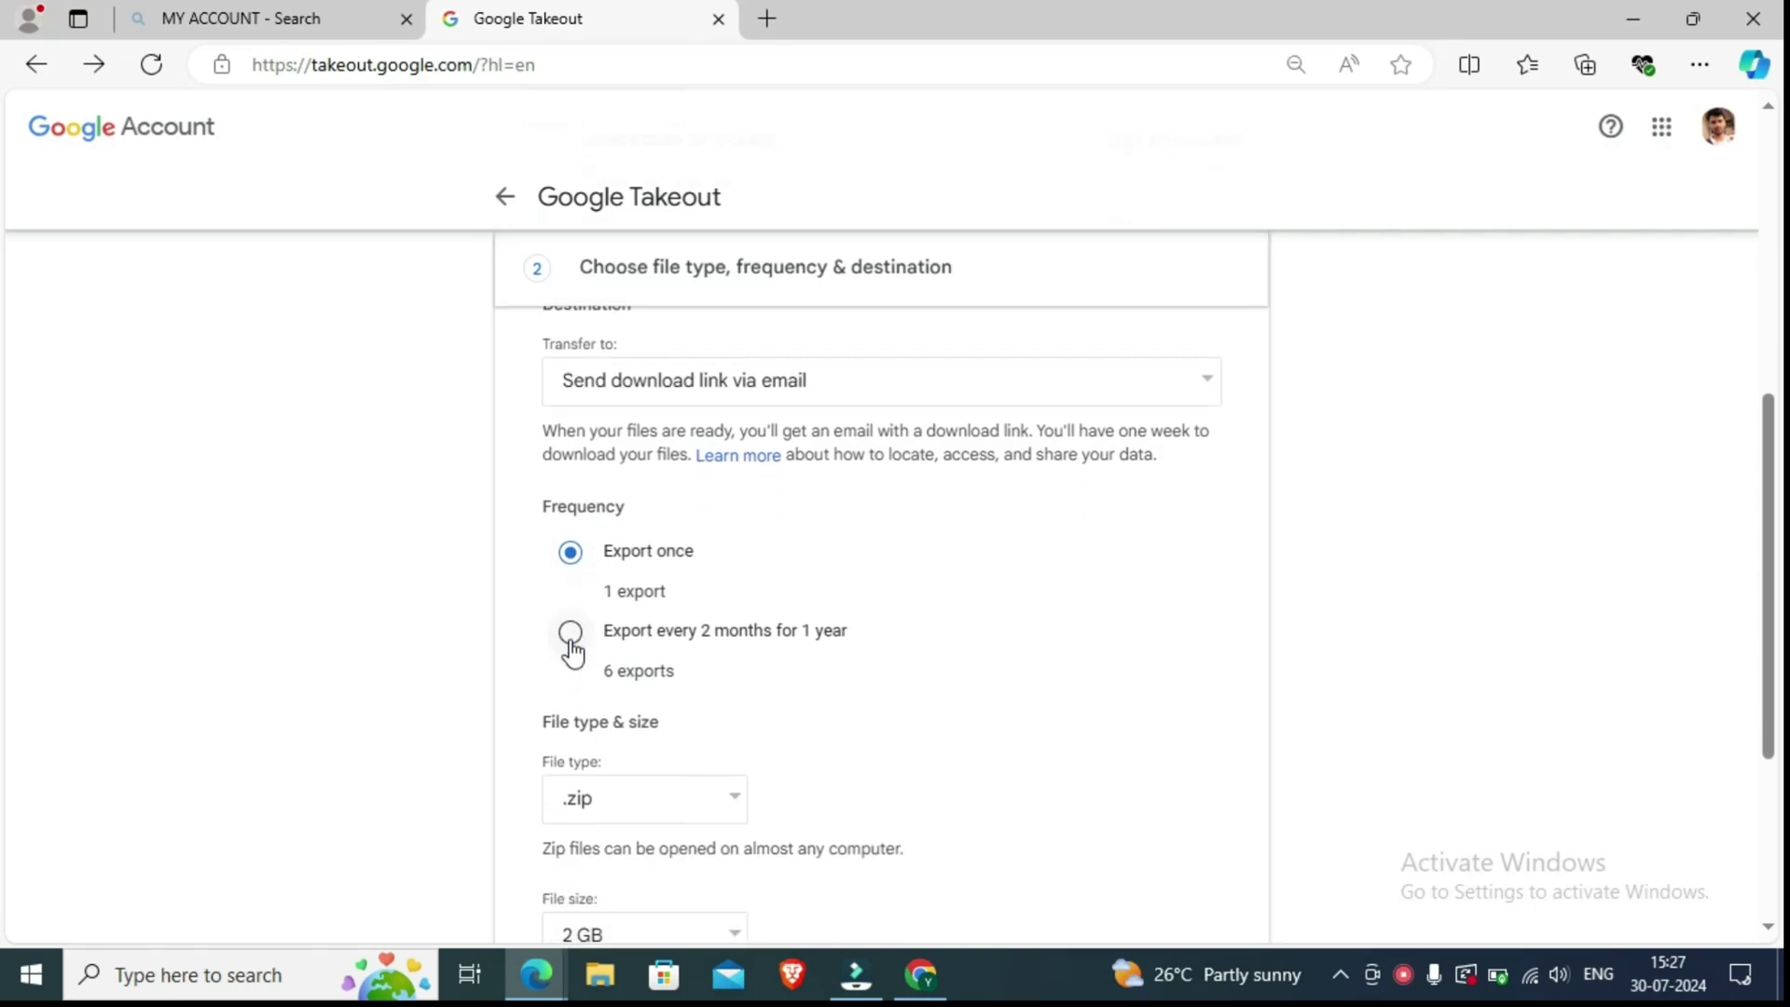
scroll(573, 653, "down", 1)
scroll(573, 652, "down", 1)
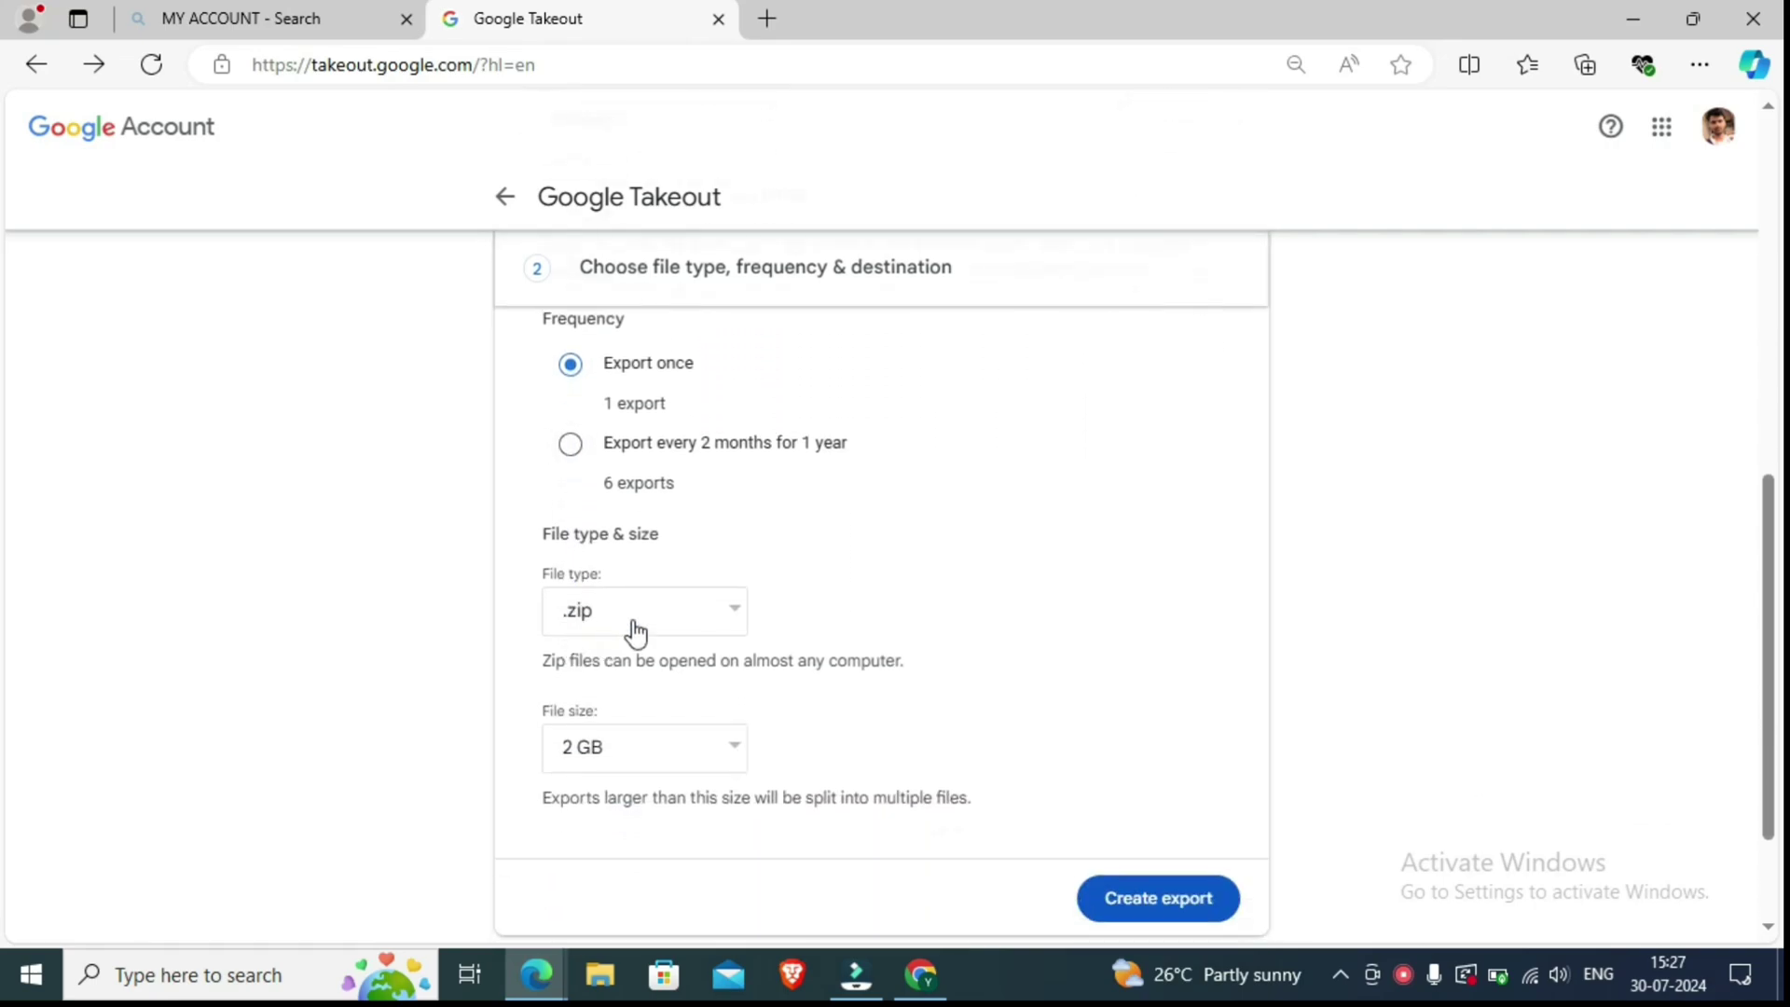
left_click(729, 620)
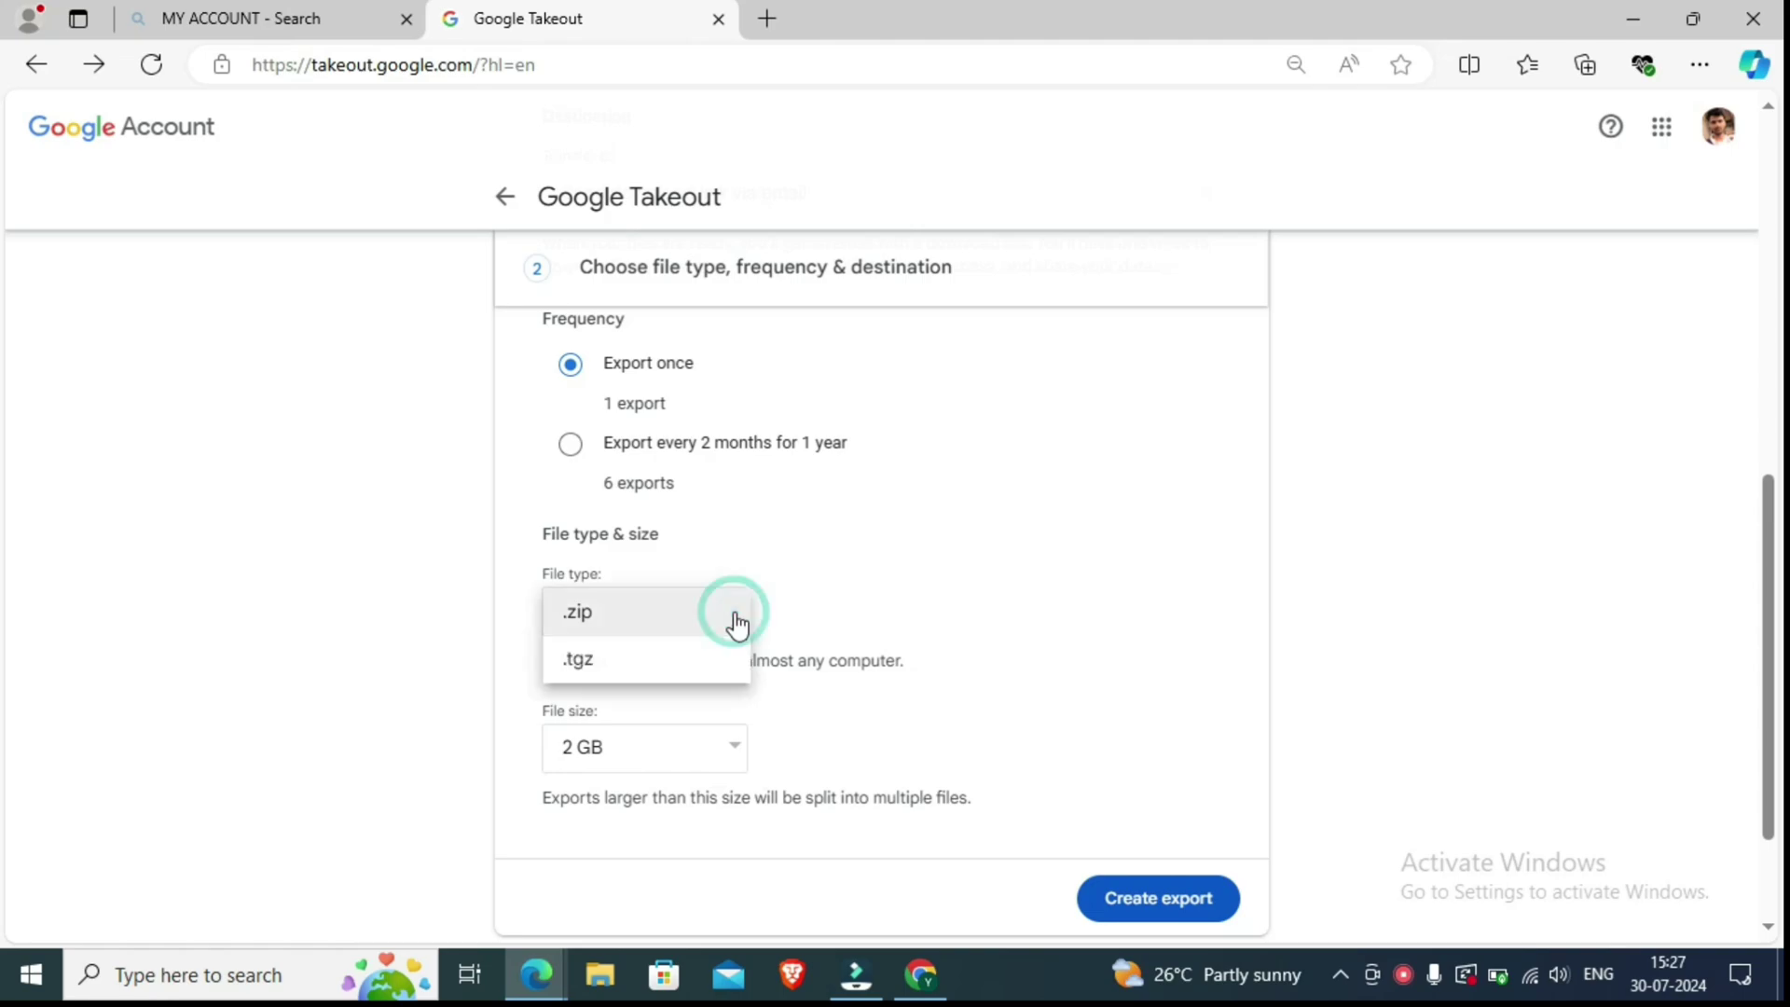
left_click(849, 552)
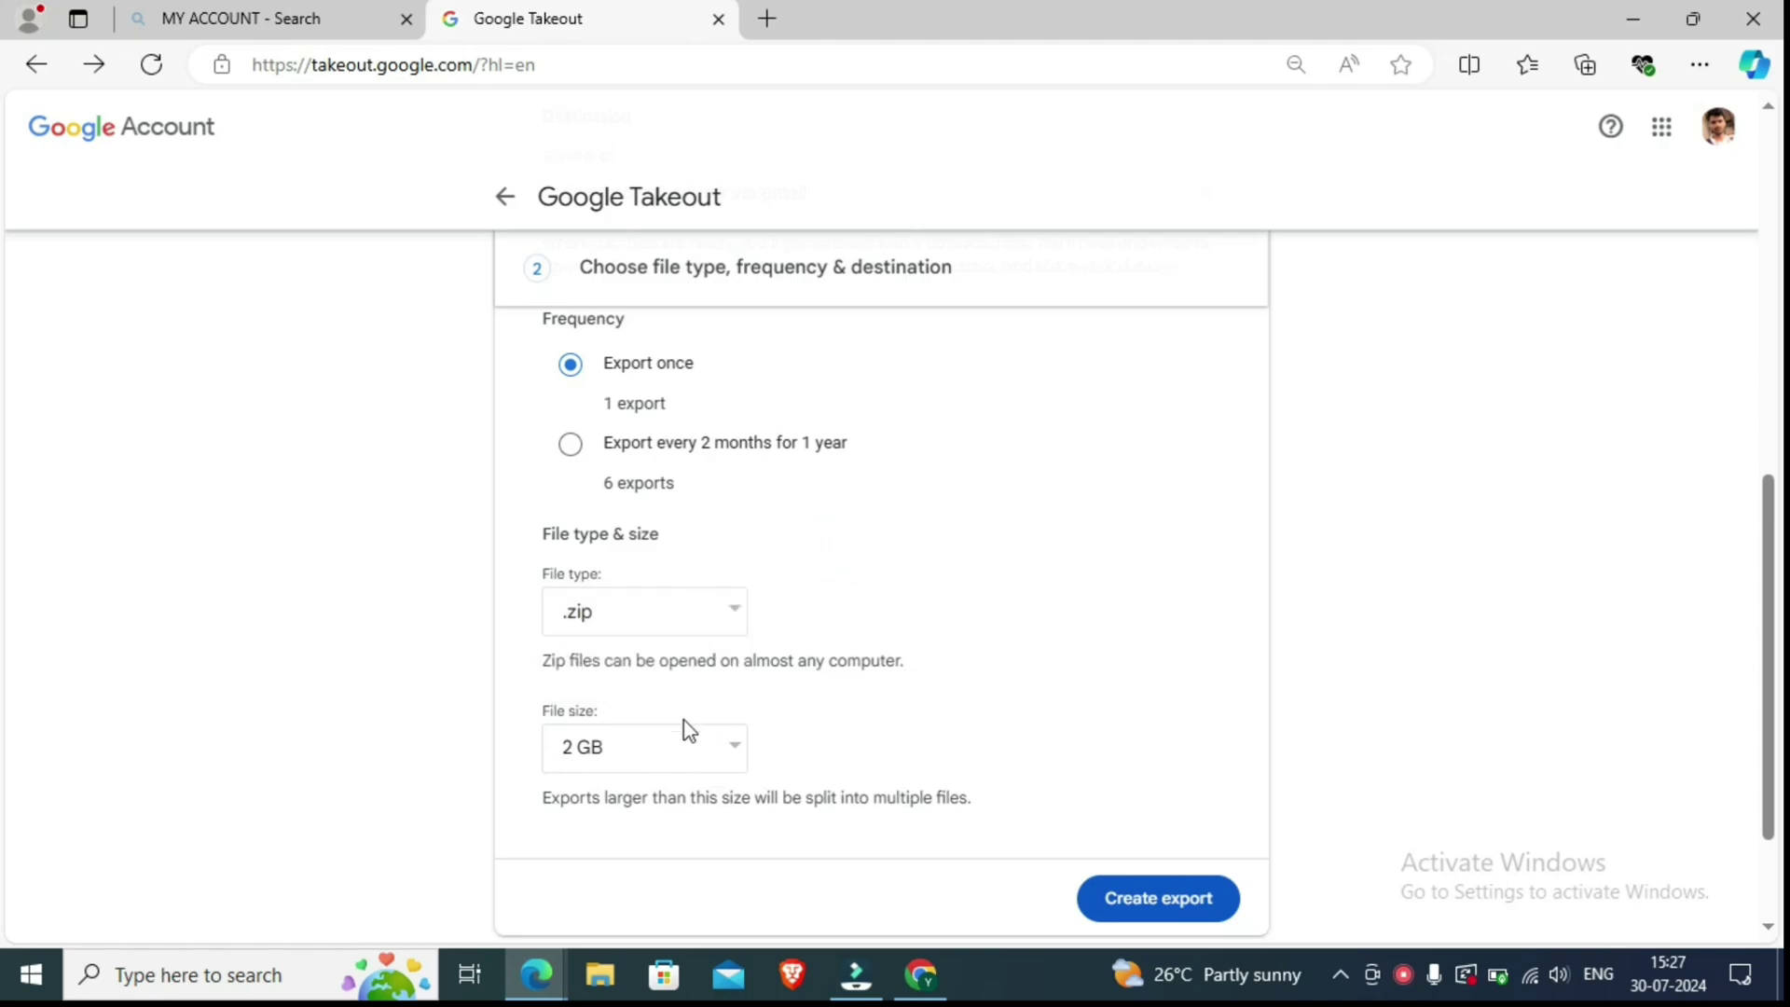
left_click(678, 751)
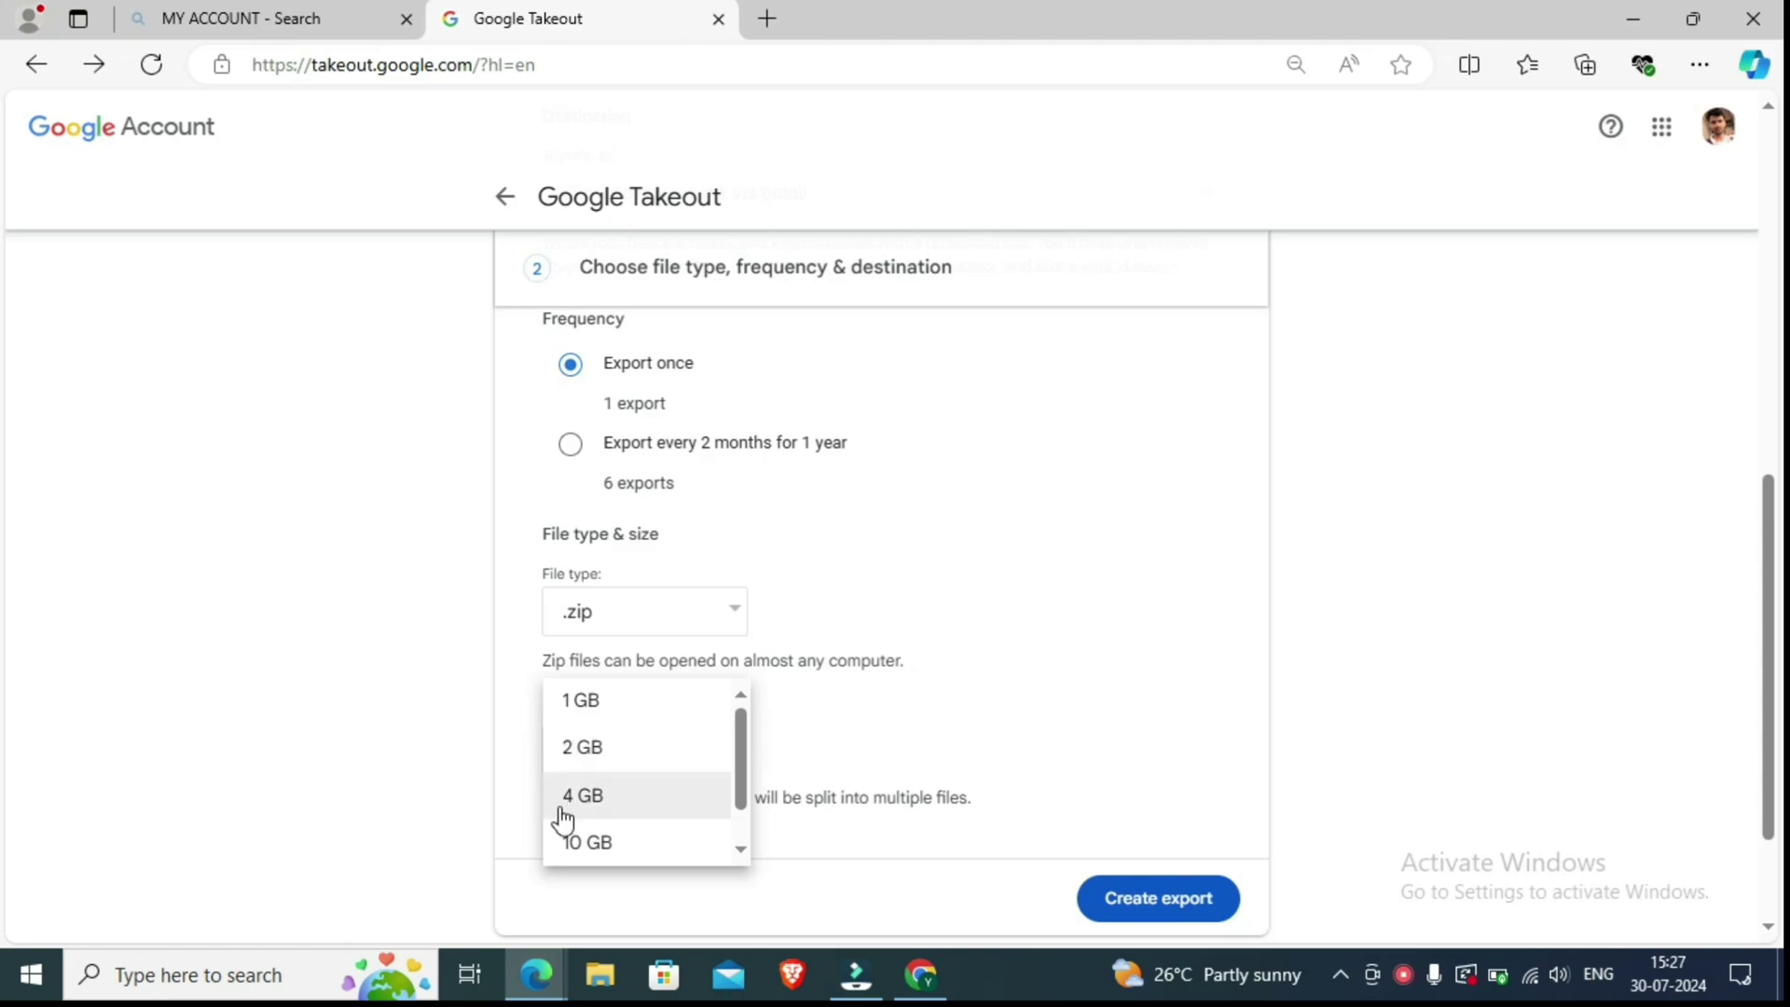
left_click(615, 755)
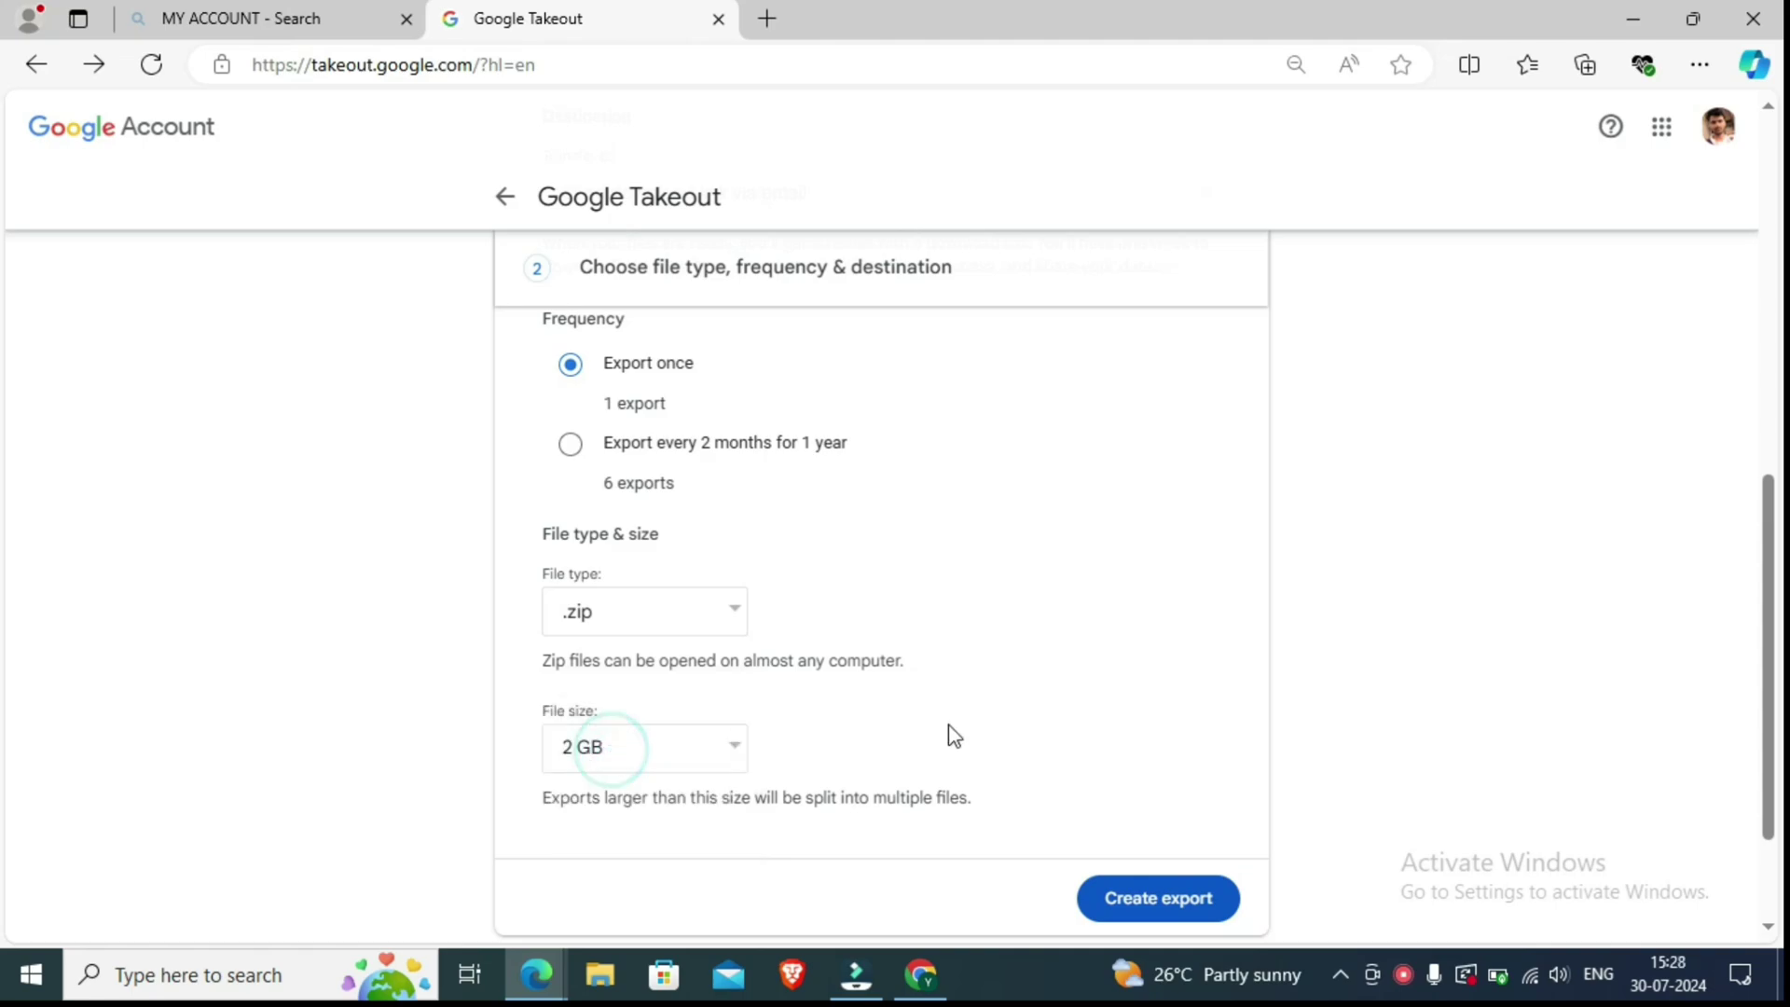
scroll(1139, 755, "down", 2)
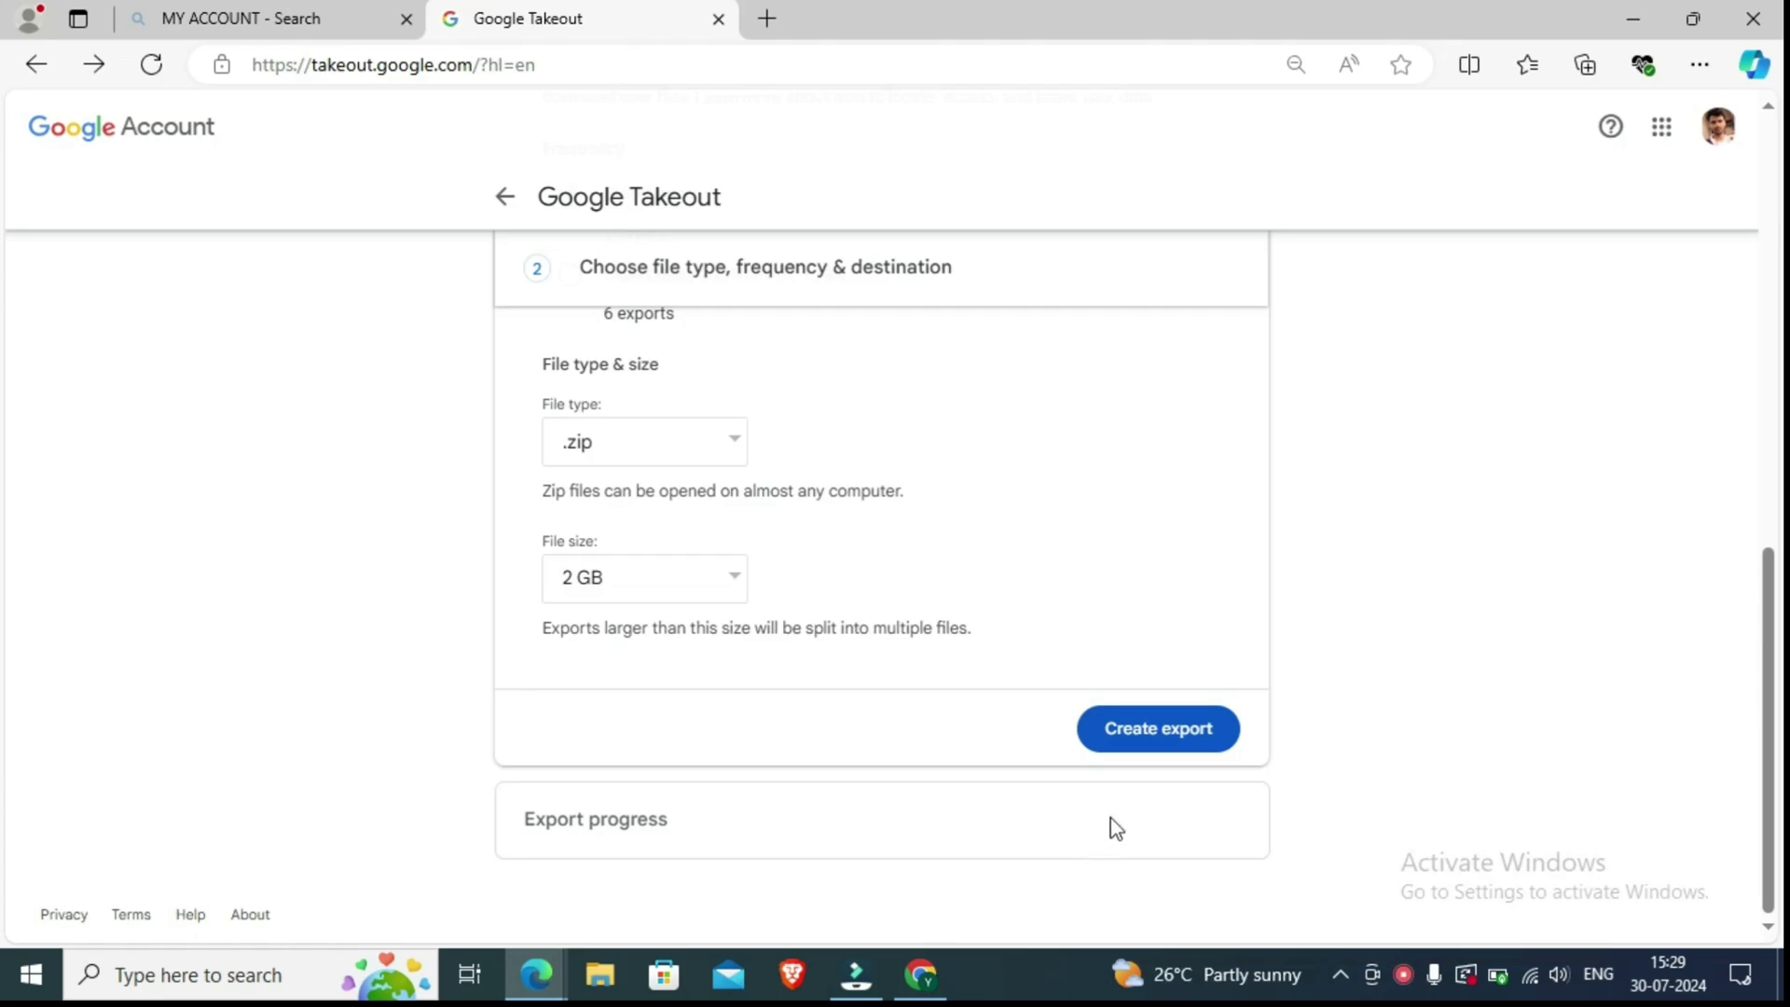
Create the export, then download the 238.6 MB YouTube and YouTube Music export.
left_click(1182, 744)
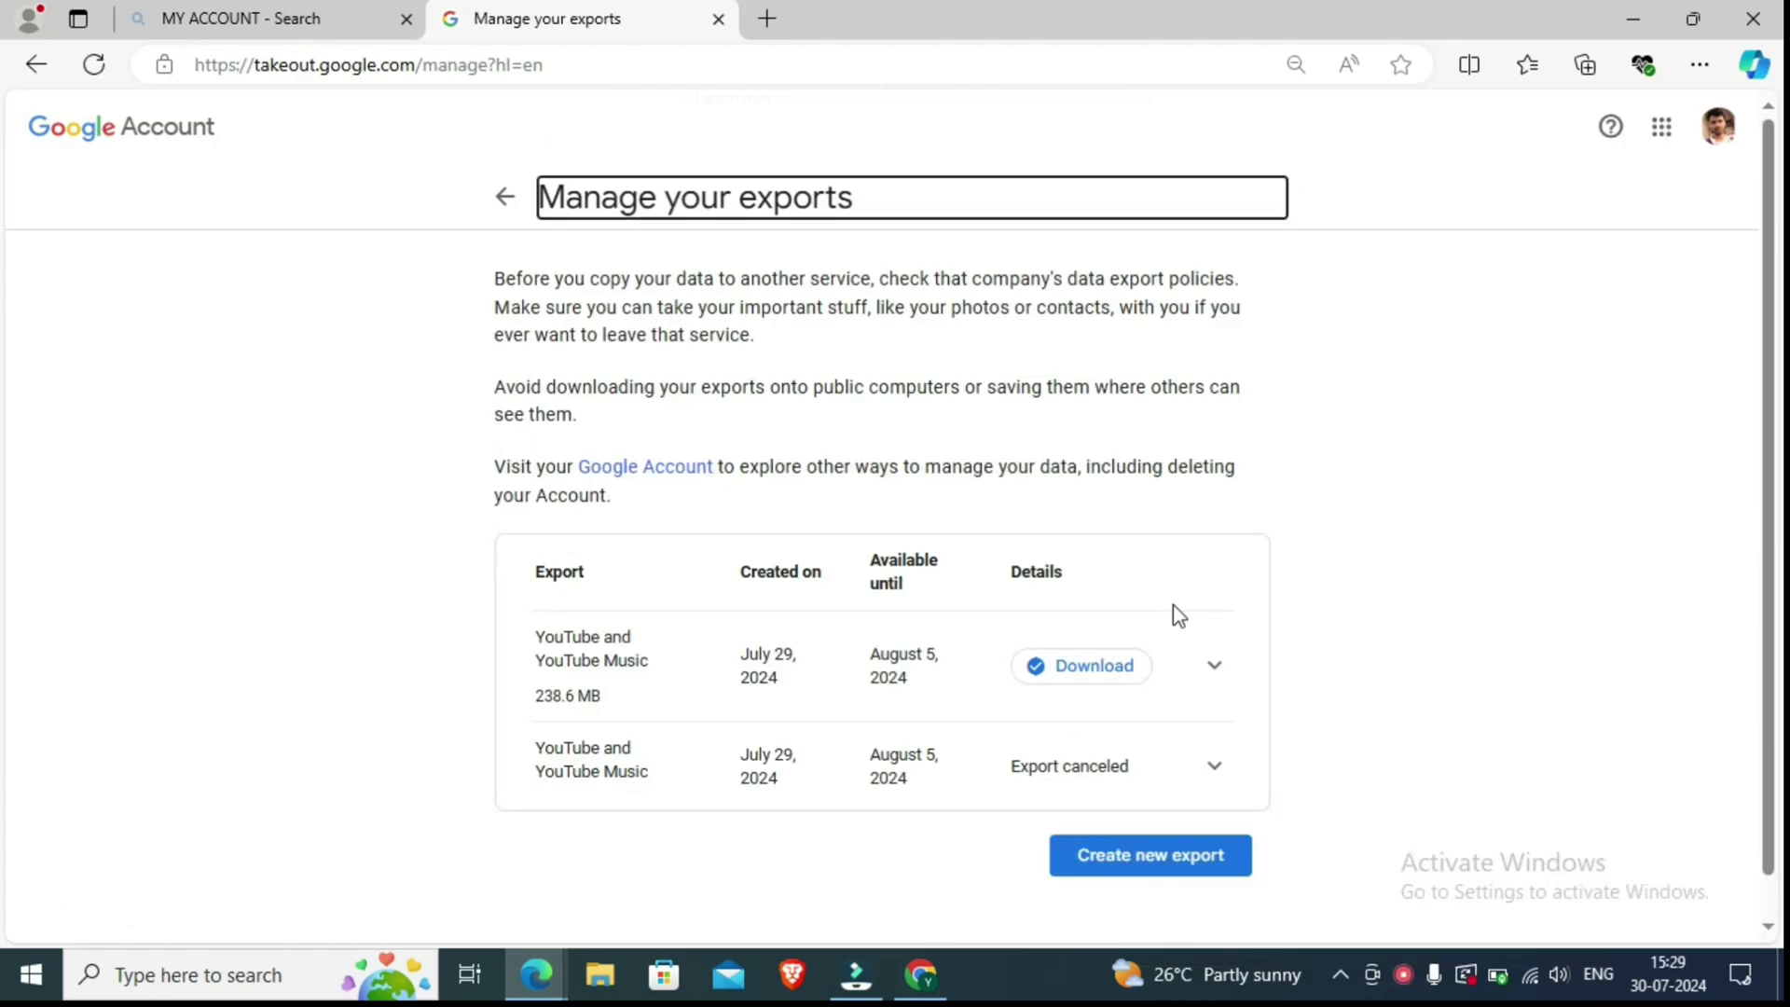
left_click(1410, 464)
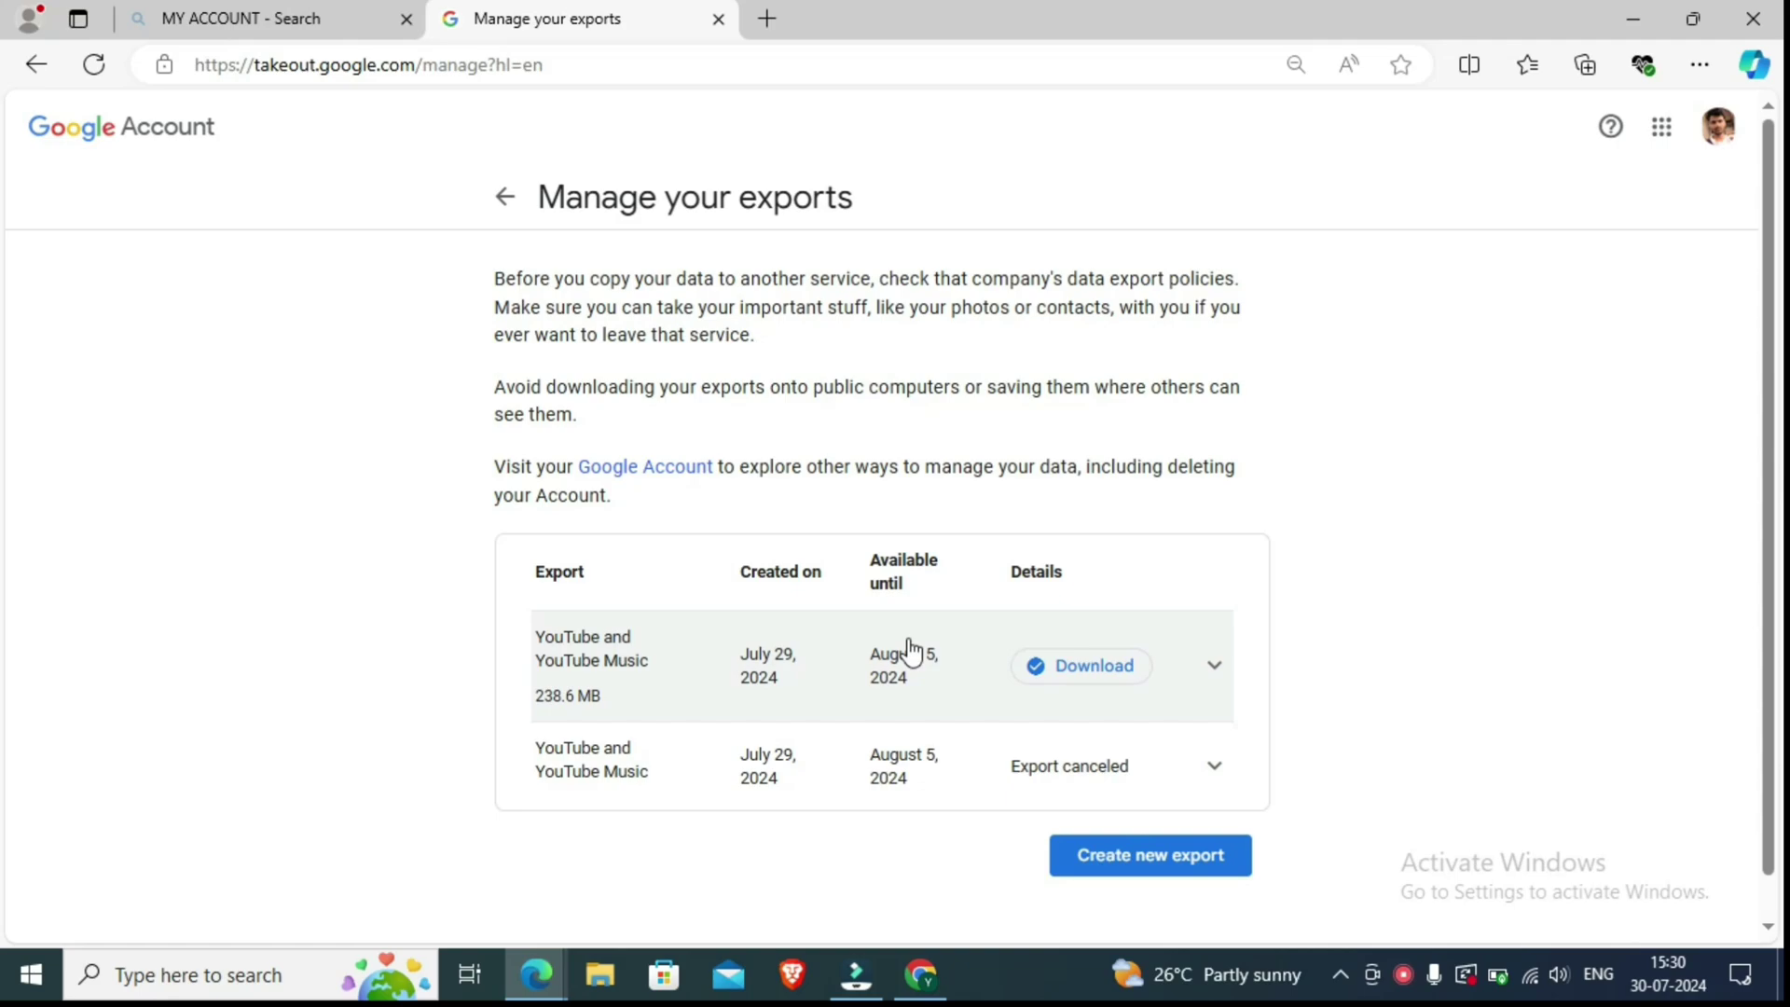
left_click(1106, 680)
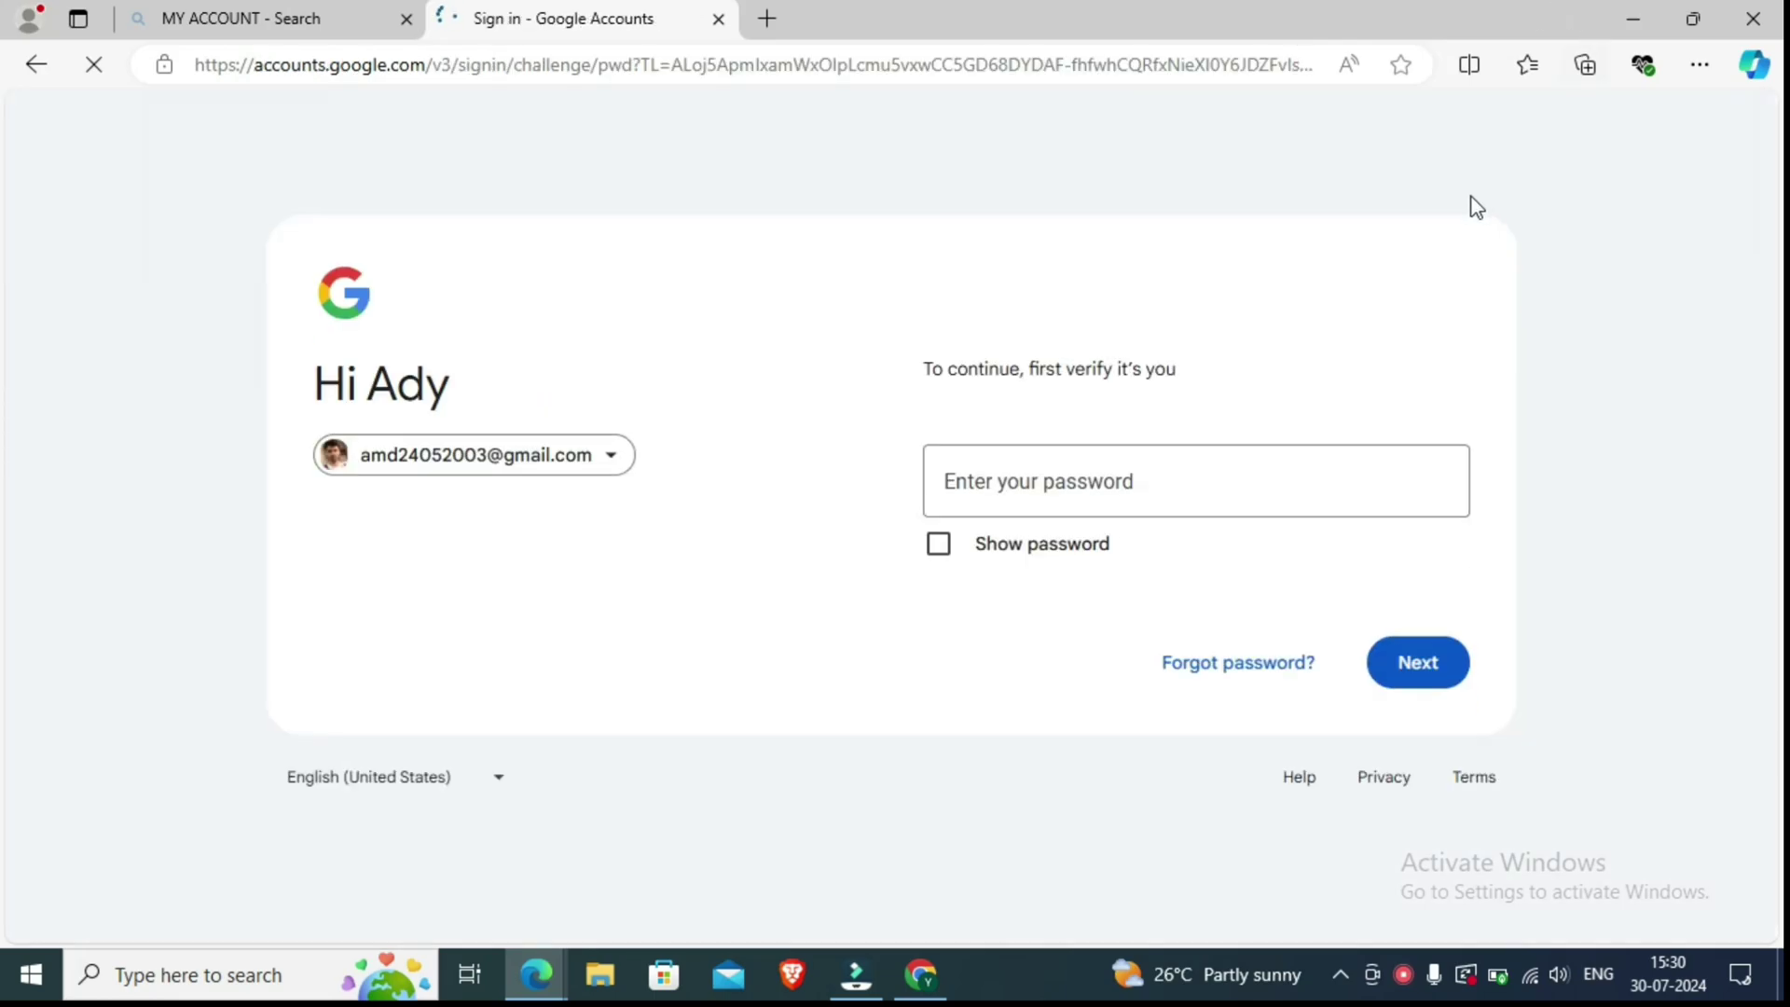
Enter the account password to verify identity for the Takeout download.
left_click(1042, 484)
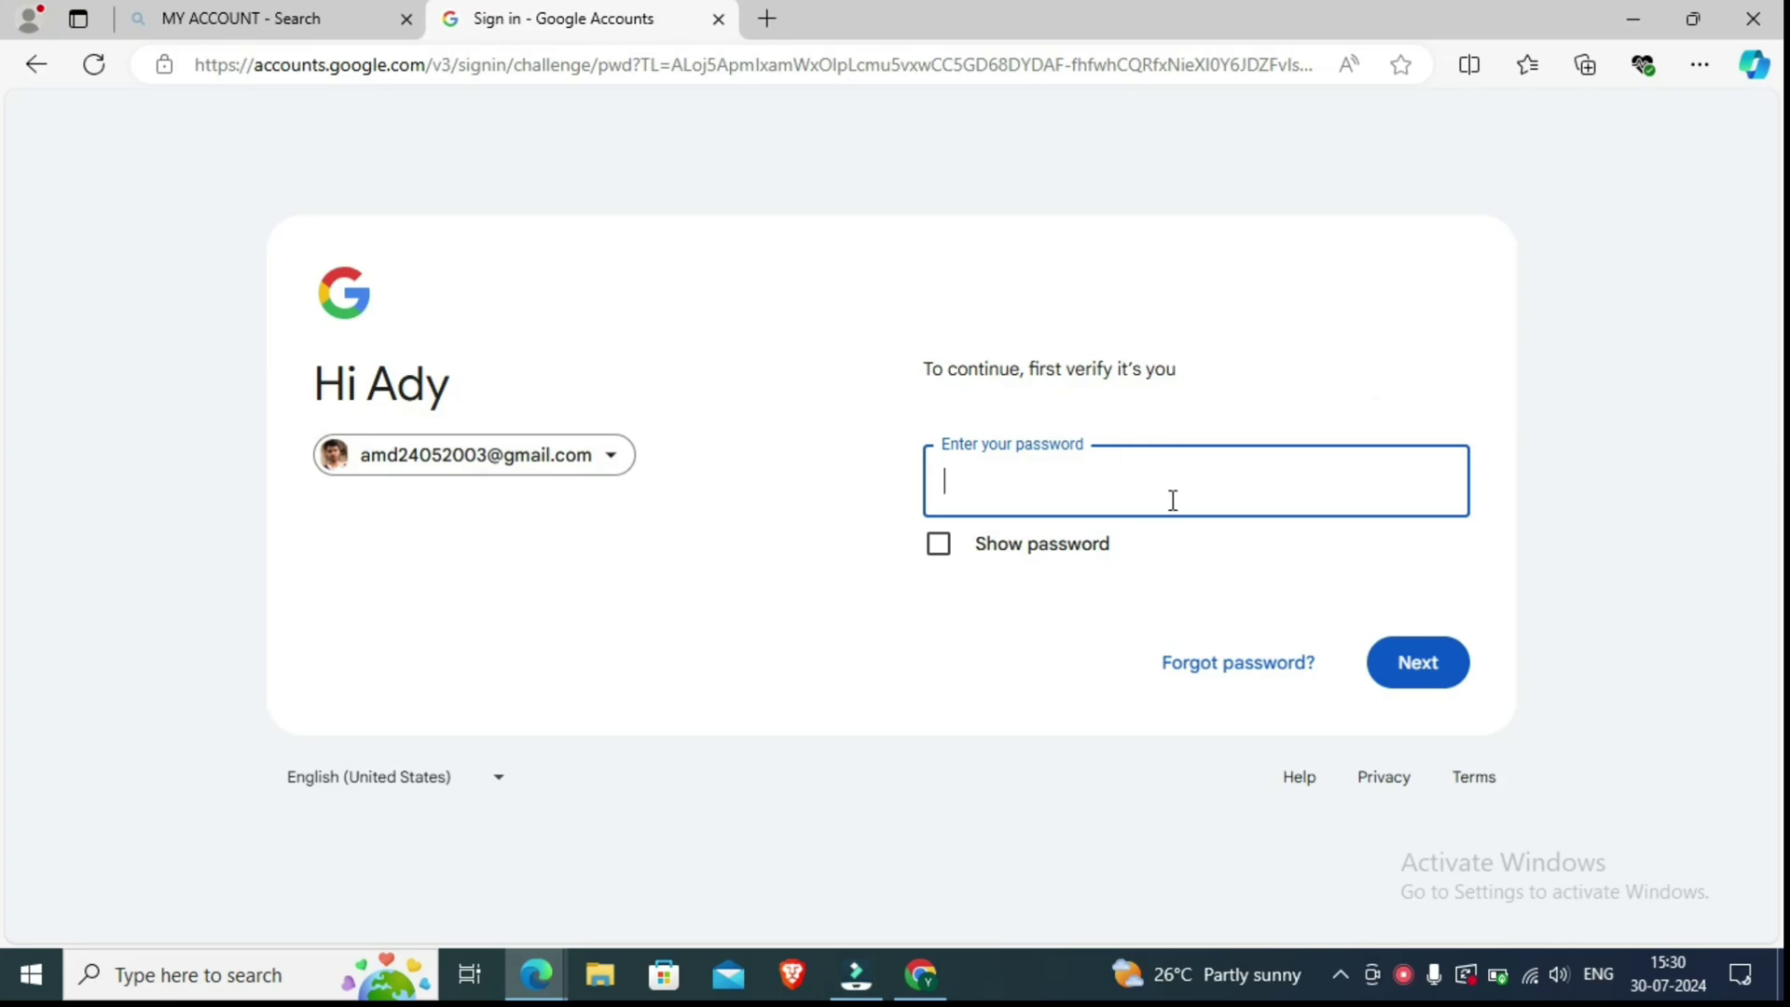
type("••••••••")
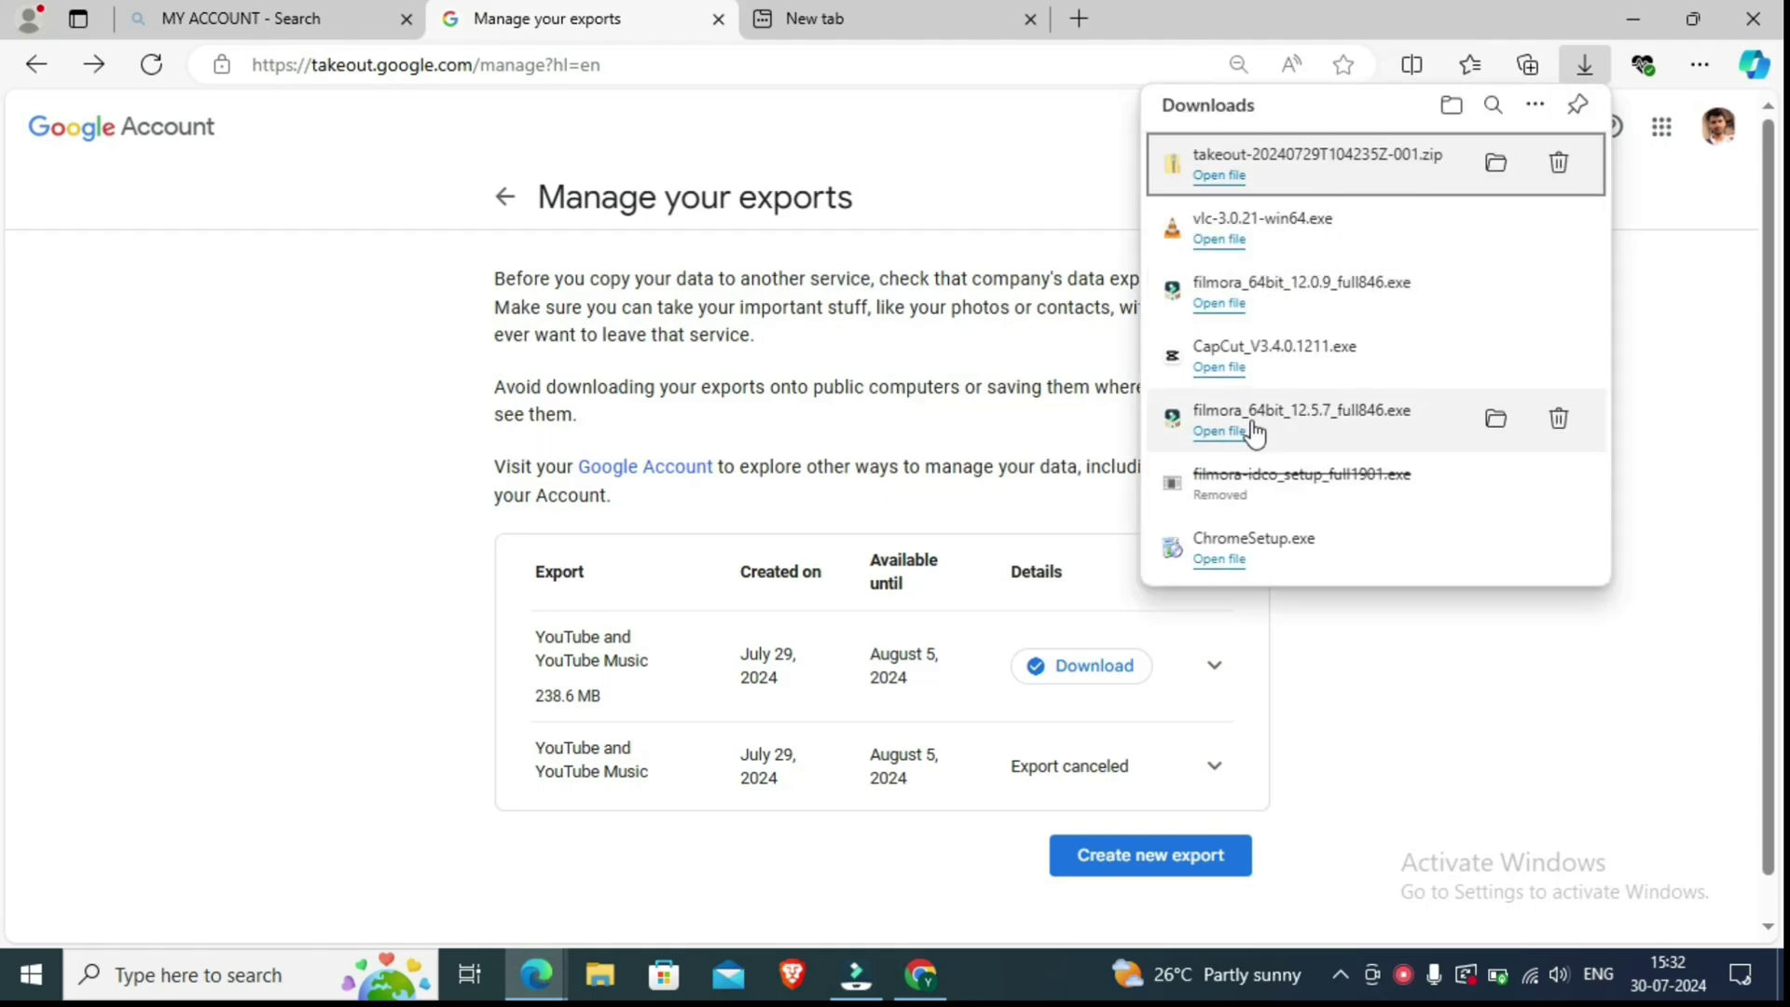
Switch to File Explorer's Downloads folder showing the takeout-20240729T104235Z-001 archive.
key("alt+Tab")
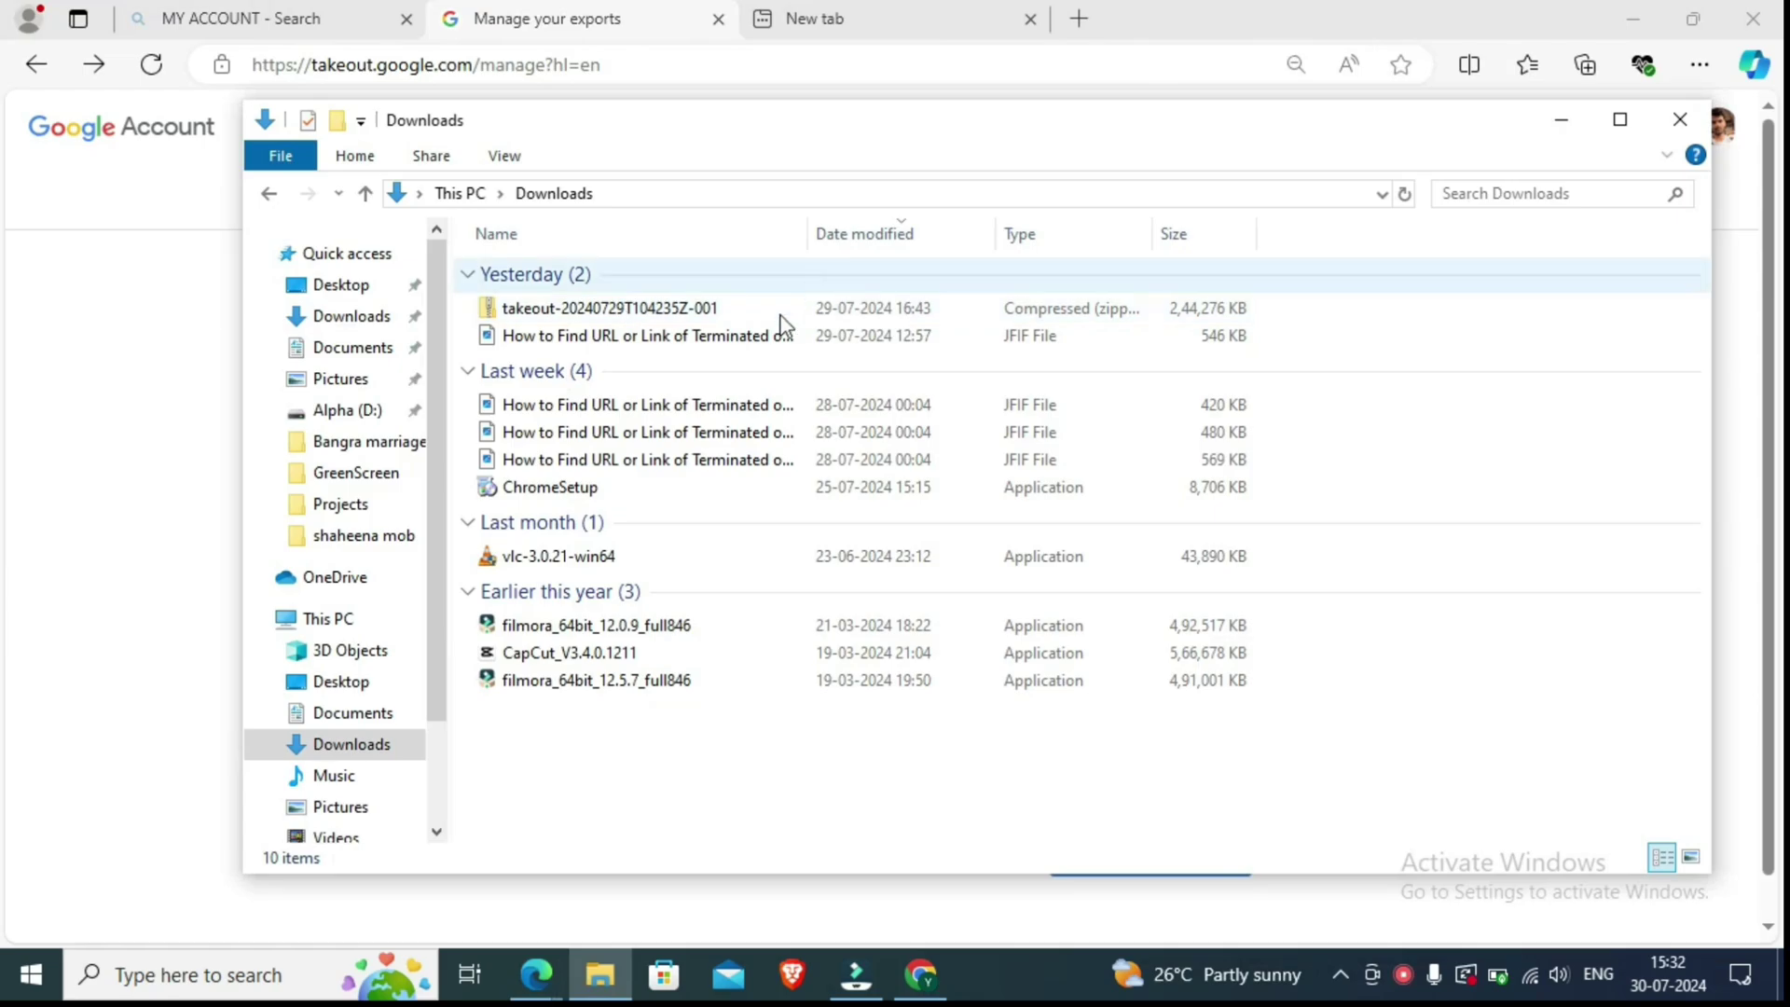